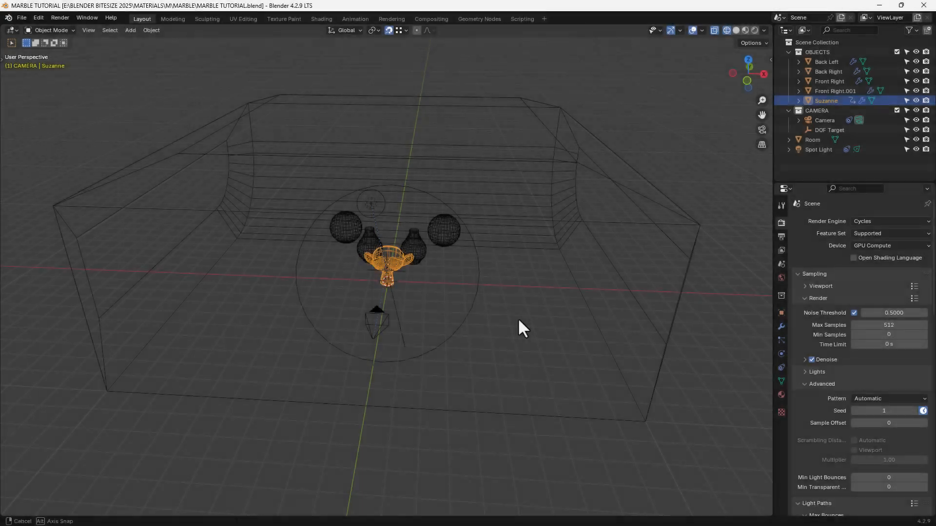
- Switch to the Shading workspace and set the viewport to rendered shading
middle_click_drag(519, 320, 483, 316)
left_click(327, 19)
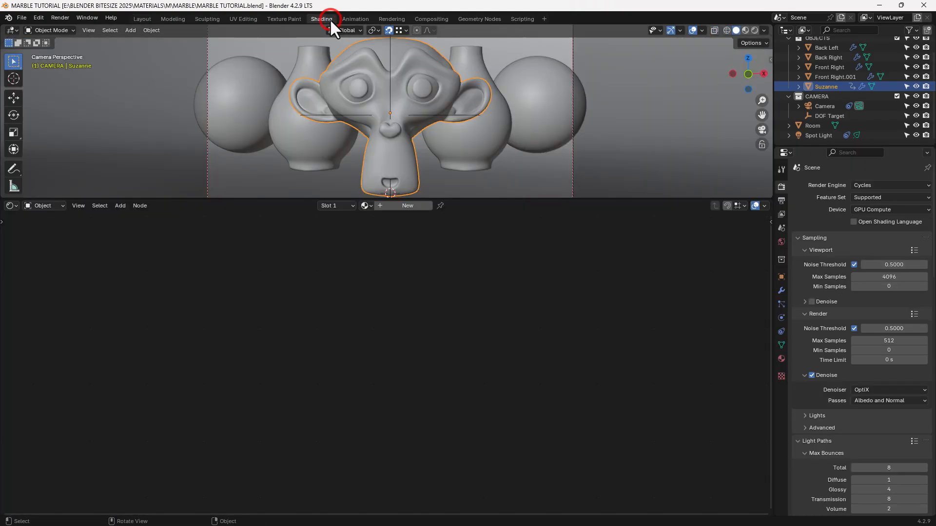
left_click(753, 29)
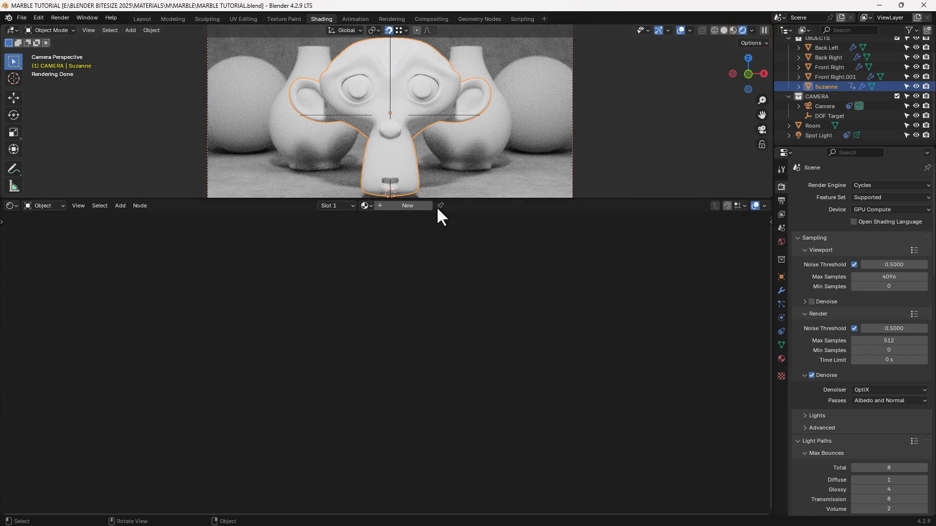
- Create a new material on the Suzanne head and name it MARBLE
left_click(411, 206)
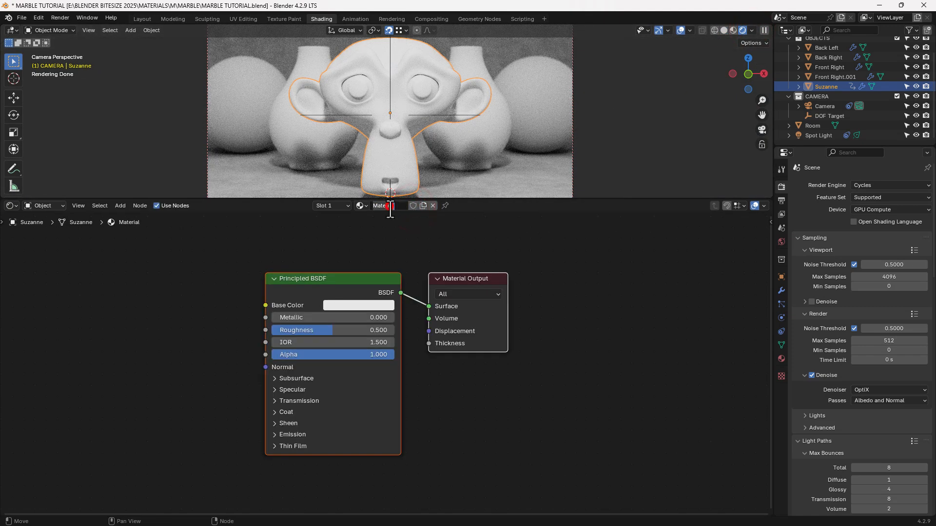
double_click(390, 206)
type("MARBLE")
key("Return")
- Link Suzanne's MARBLE material to both spheres and both vases, and save the file
left_click(249, 78)
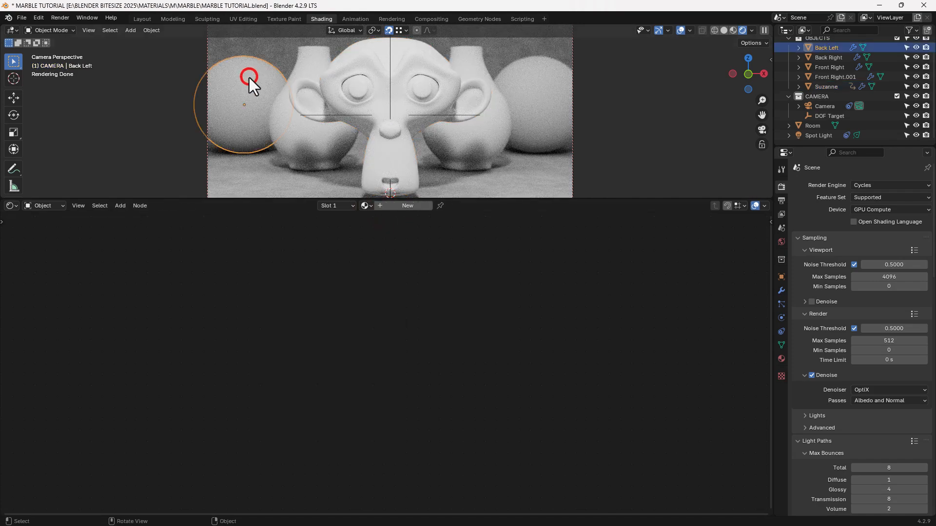
left_click(309, 64, "shift")
left_click(550, 72, "shift")
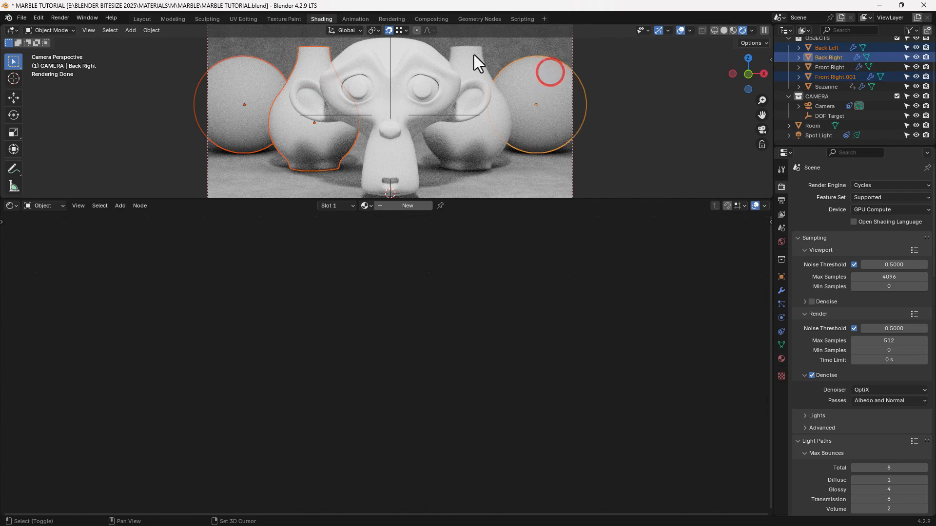
left_click(466, 68, "shift")
left_click(433, 70, "shift")
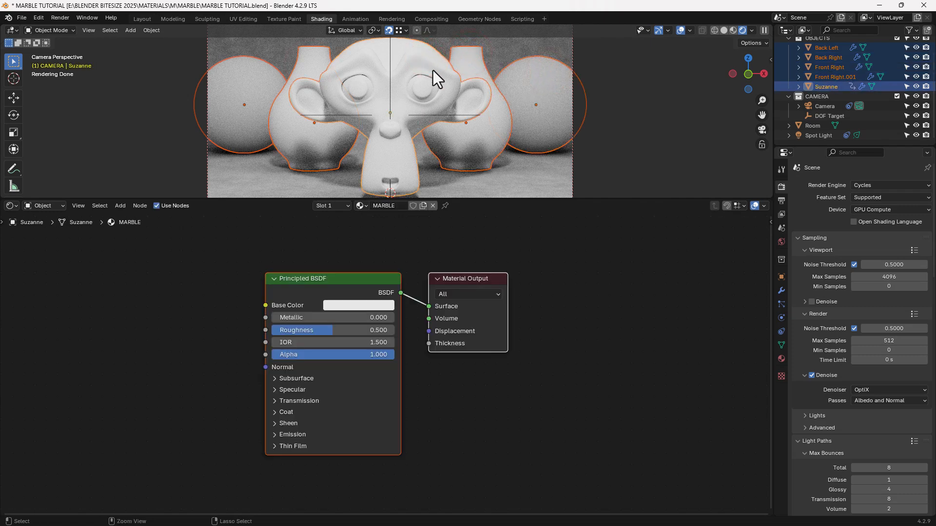
key("ctrl+l")
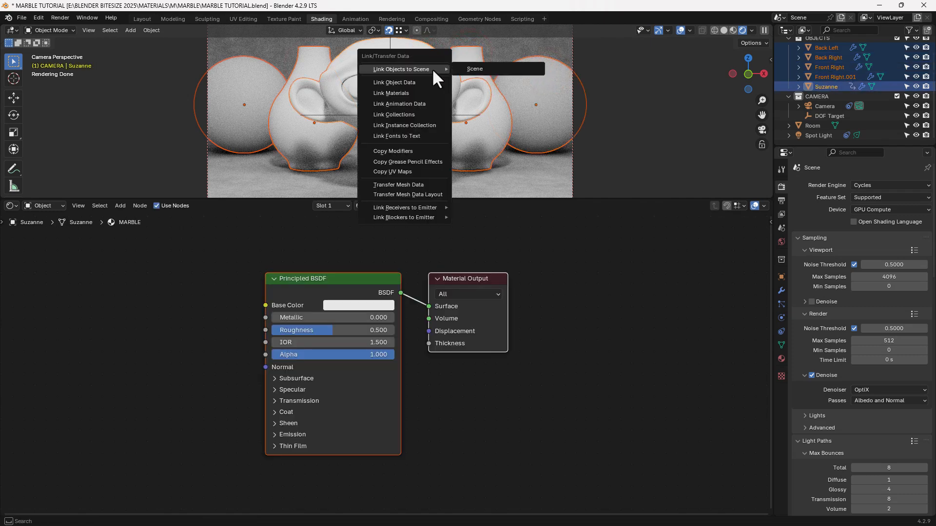
key("m")
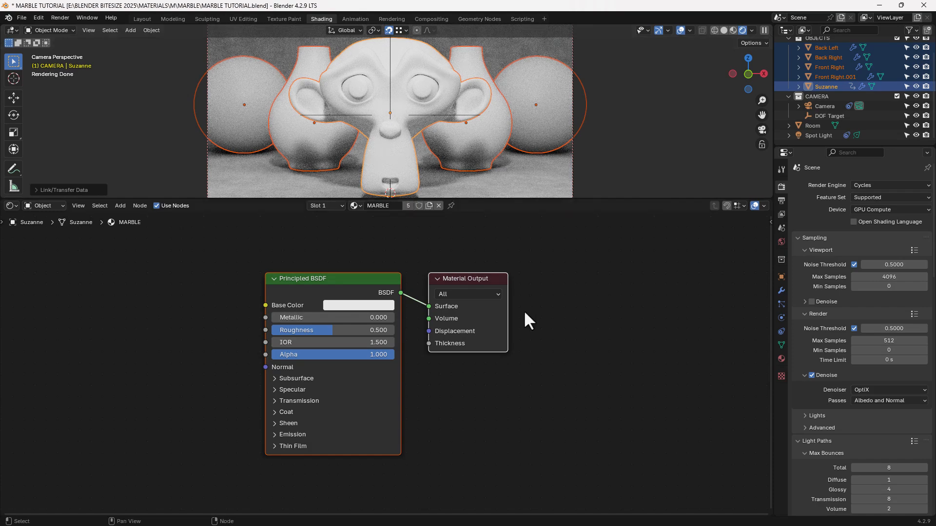
key("ctrl+s")
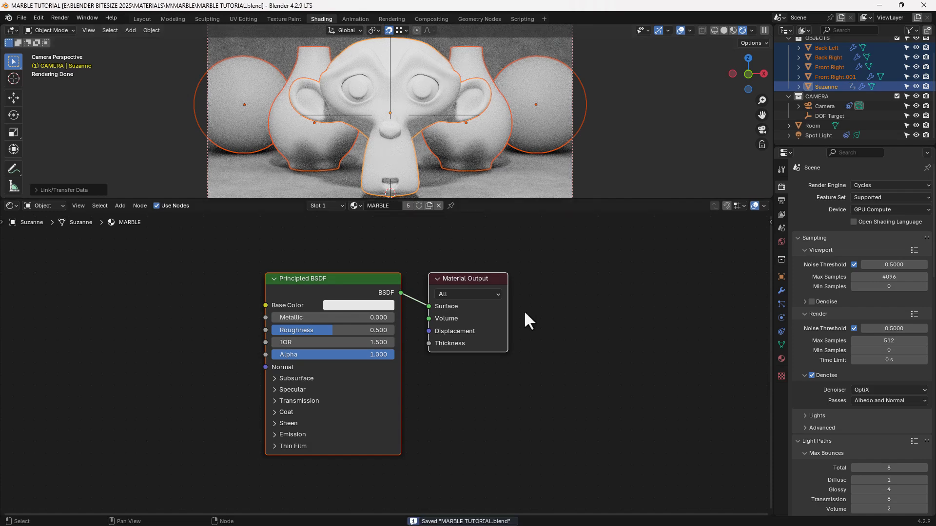
- Insert a Mix Shader node on the link between the Principled BSDF and the Material Output
scroll(523, 310, "down", 3)
middle_click_drag(523, 310, 565, 304)
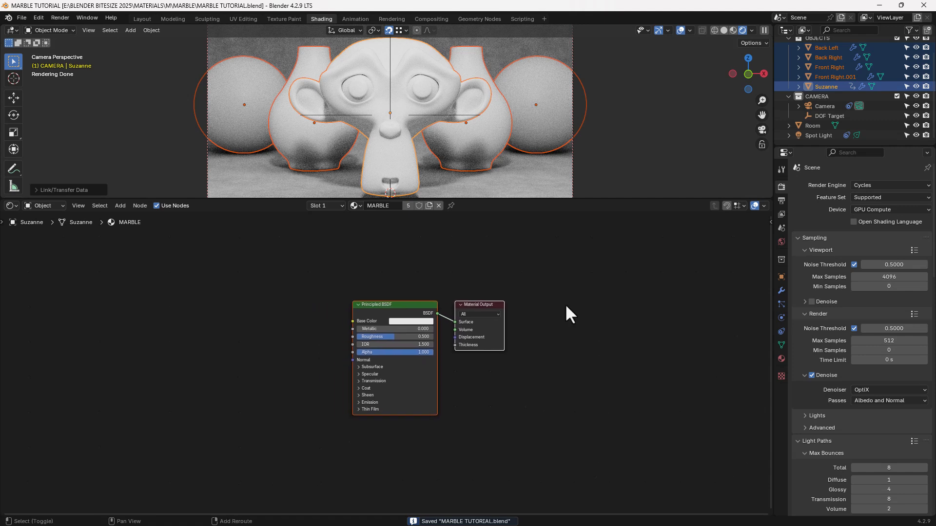
key("shift+a")
type("MI")
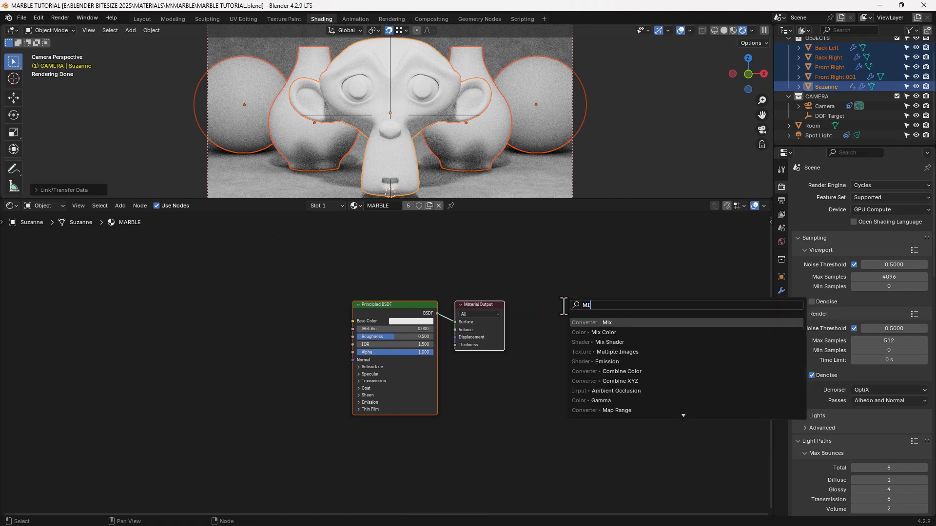
type("X")
key("Down")
key("Down")
key("Return")
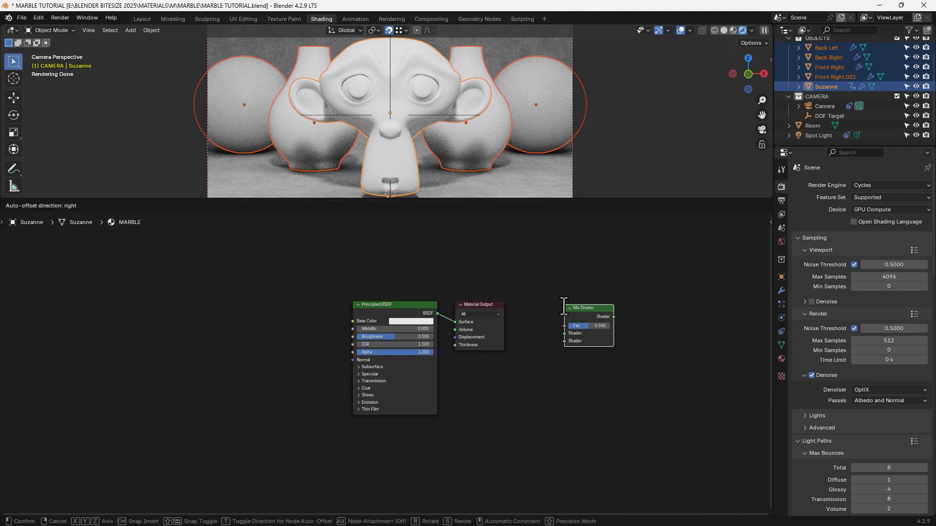
left_click(431, 304)
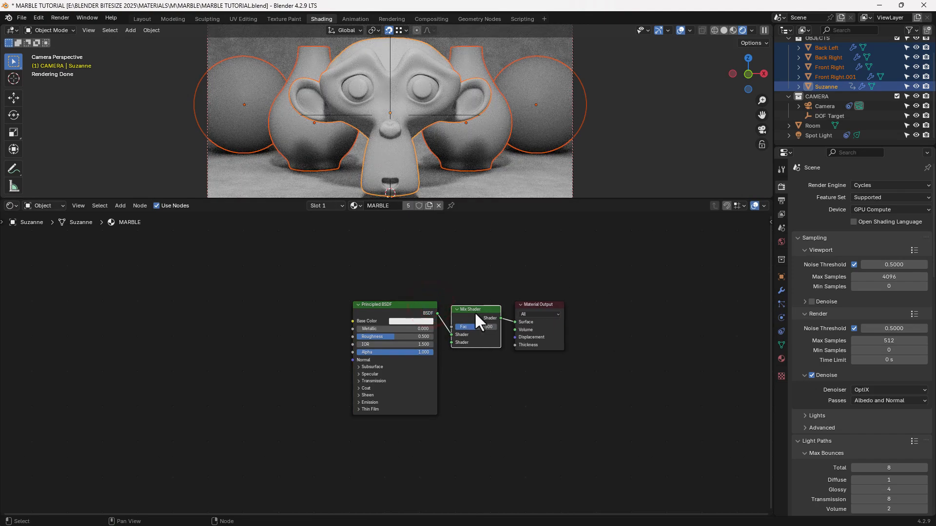
left_click_drag(475, 312, 476, 279)
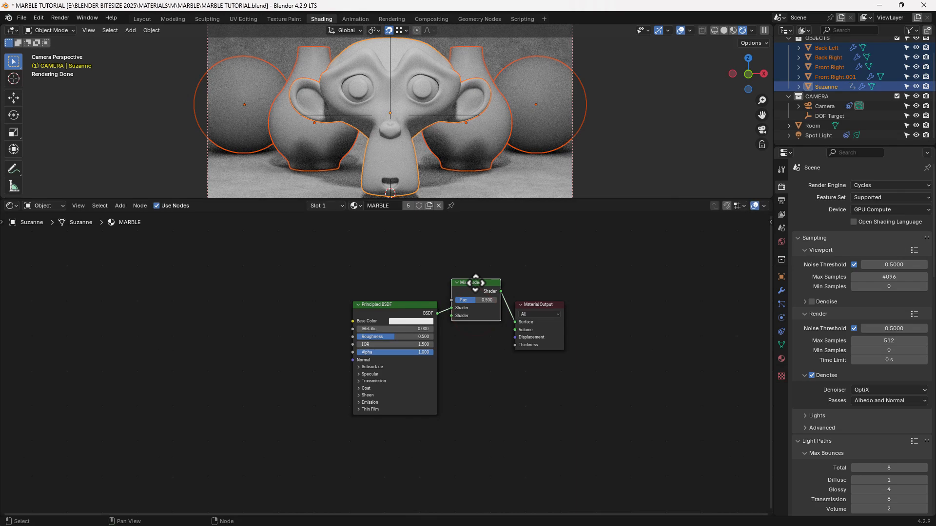
- Duplicate the Mix Shader onto the link before the Material Output and set the copy's Fac to 0.125
key("shift+d")
left_click(522, 280)
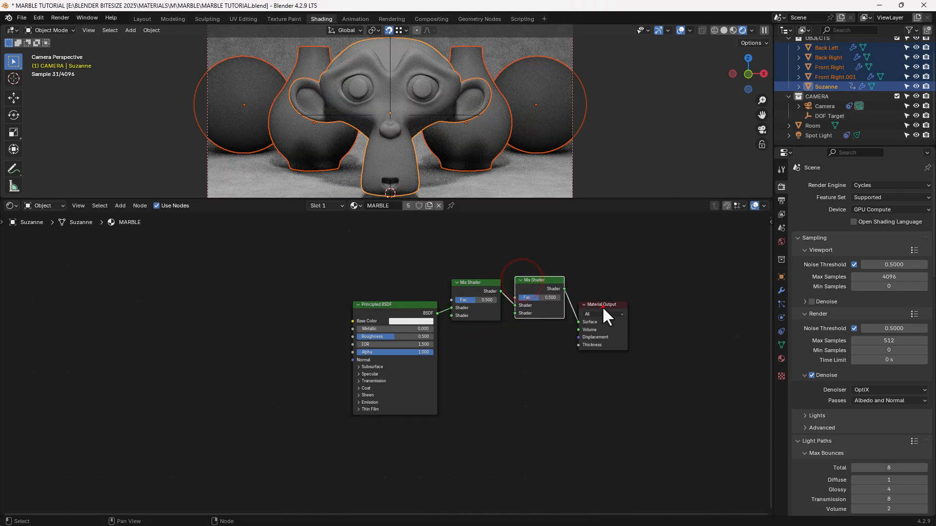
left_click_drag(602, 306, 604, 280)
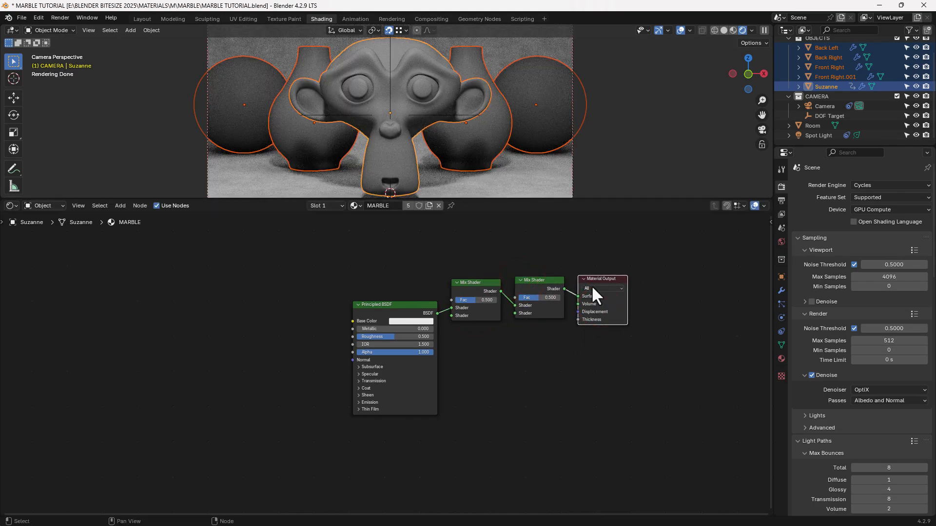
left_click(546, 299)
type(".125")
key("Return")
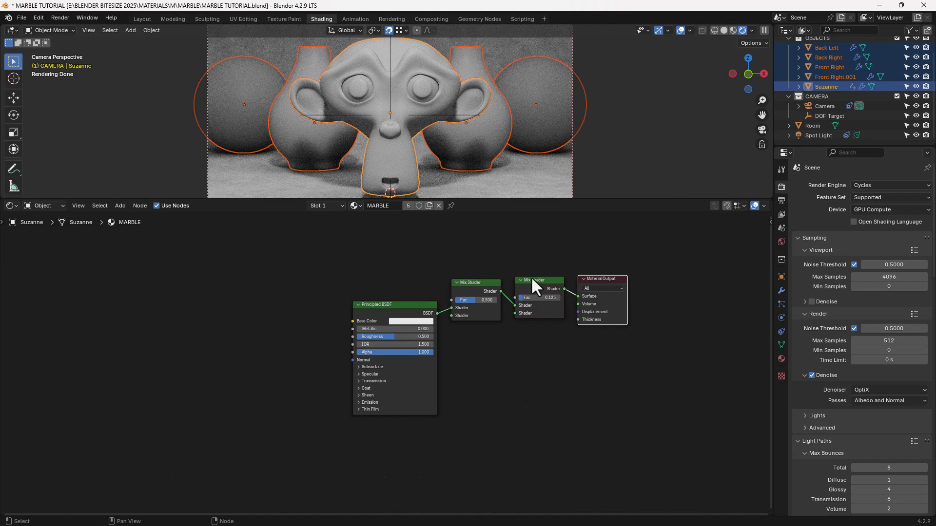
left_click_drag(531, 279, 529, 281)
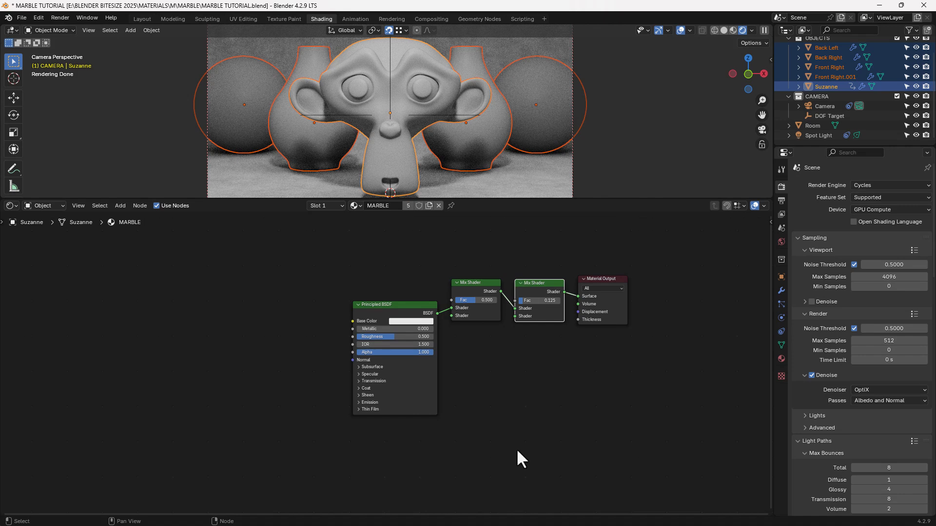
- Duplicate the Principled BSDF above the original, linking the copy to the first Mix Shader's upper Shader input and the original to its lower one
left_click(513, 380)
scroll(515, 360, "down", 1)
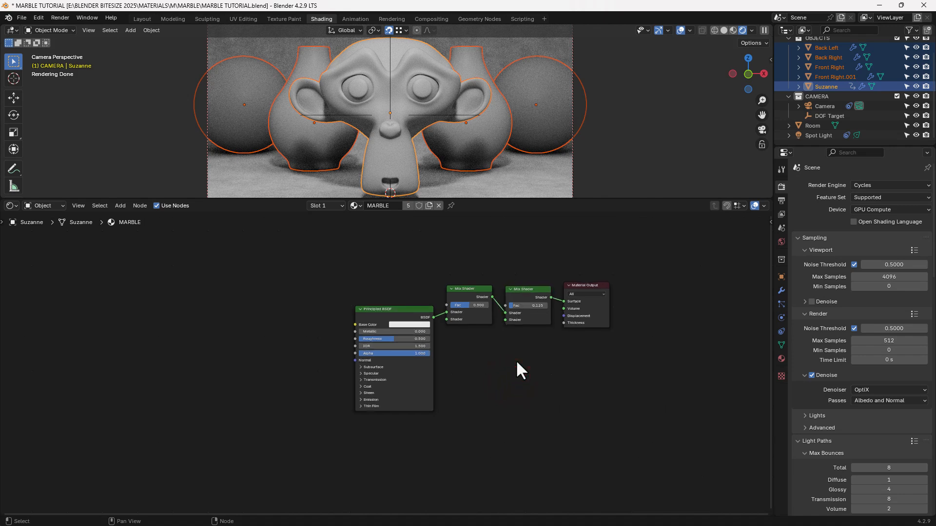
middle_click_drag(516, 359, 554, 394)
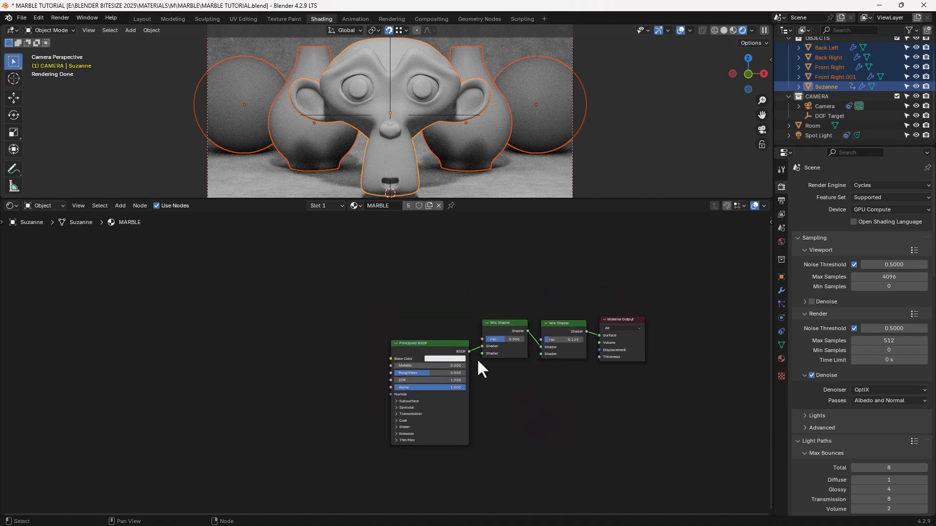
left_click(452, 345)
key("shift+d")
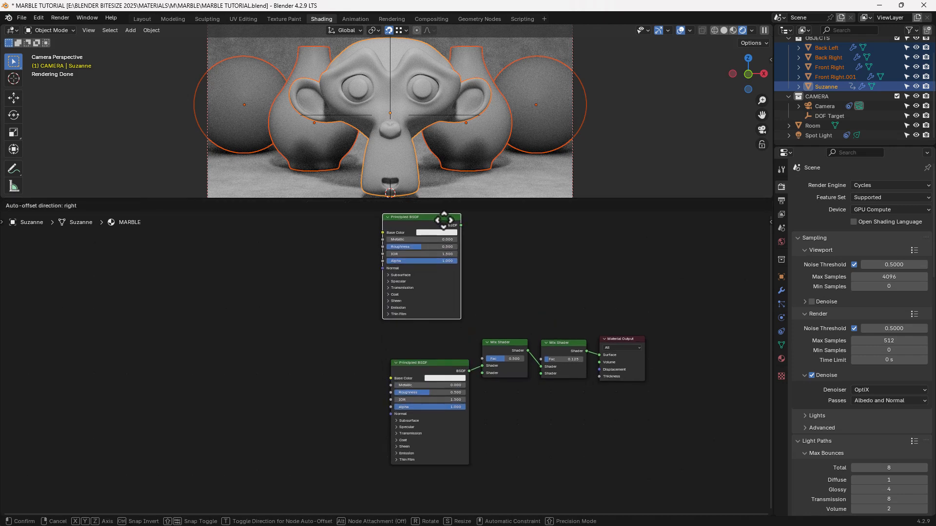
left_click(447, 284)
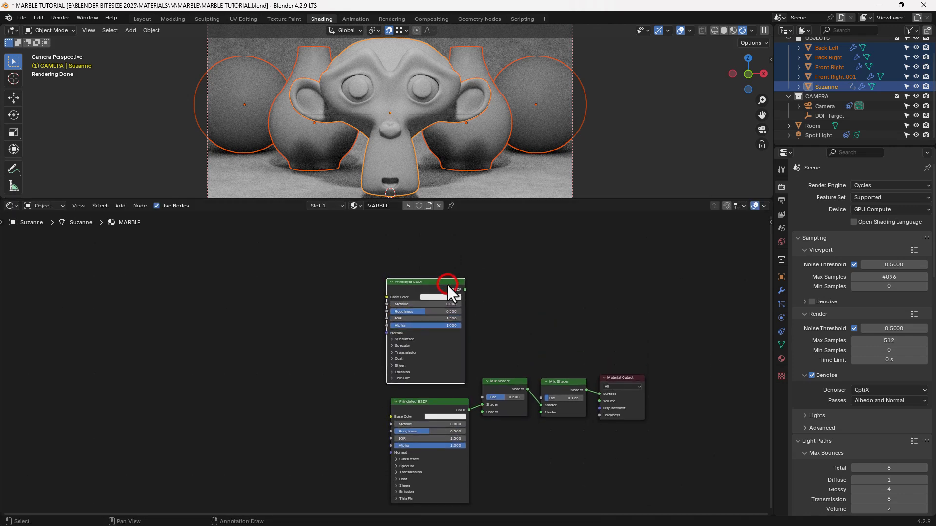
left_click_drag(464, 290, 482, 405)
left_click(478, 412)
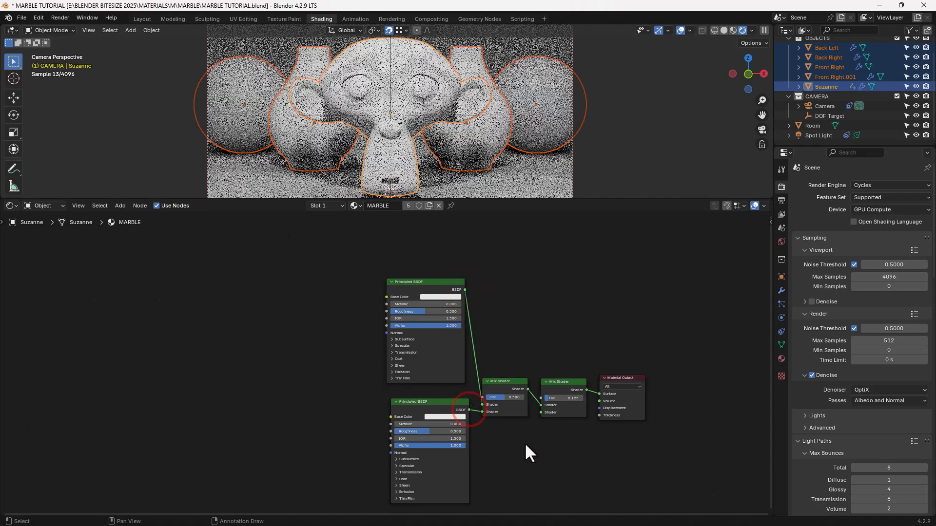
- Duplicate the lower Principled BSDF below itself and connect the copy to the second Mix Shader's lower Shader input
middle_click_drag(521, 431, 515, 318)
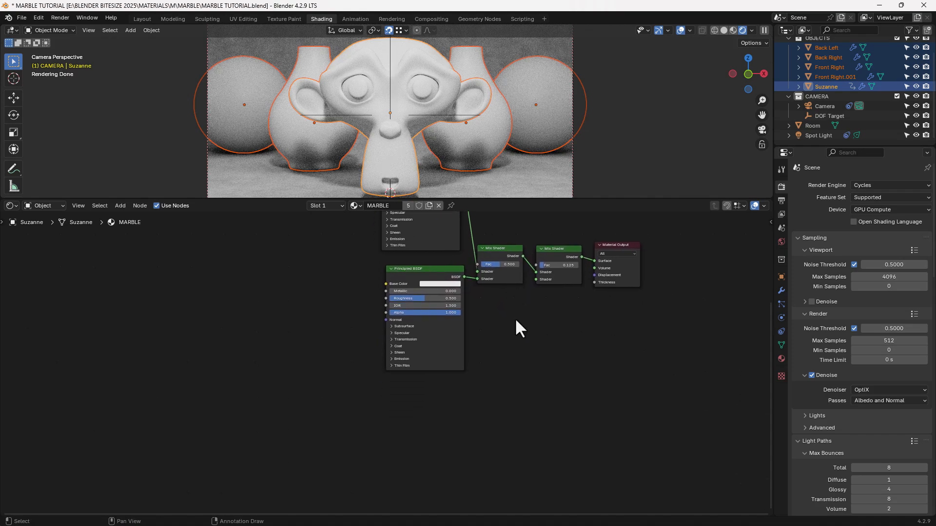
left_click(438, 274)
key("shift+d")
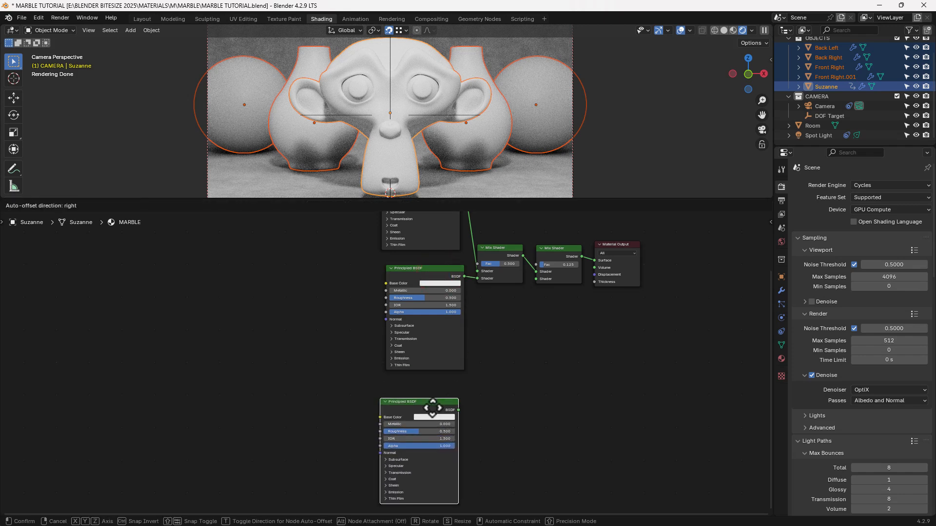
left_click(441, 398)
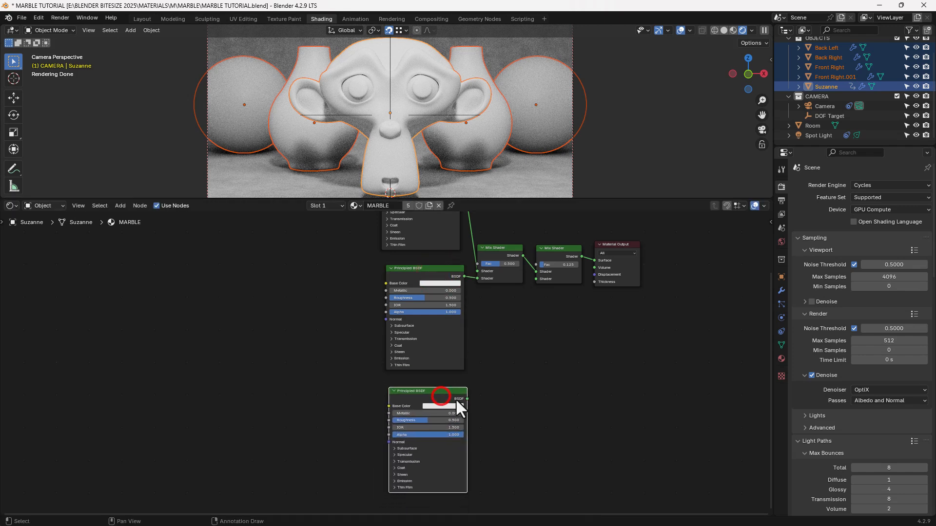
left_click_drag(467, 398, 531, 283)
- Set the Roughness of the lowest Principled BSDF to 0
scroll(468, 451, "up", 2)
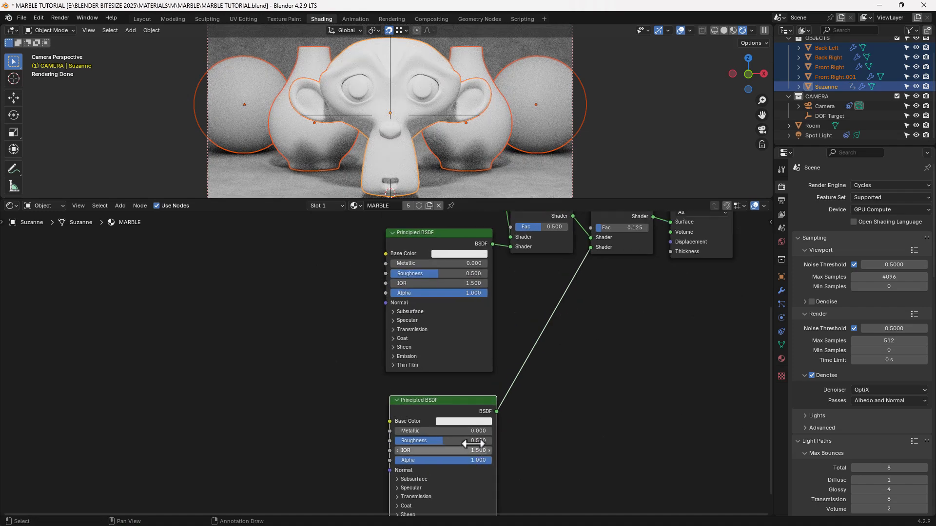
middle_click_drag(472, 443, 458, 354)
scroll(479, 352, "up", 2)
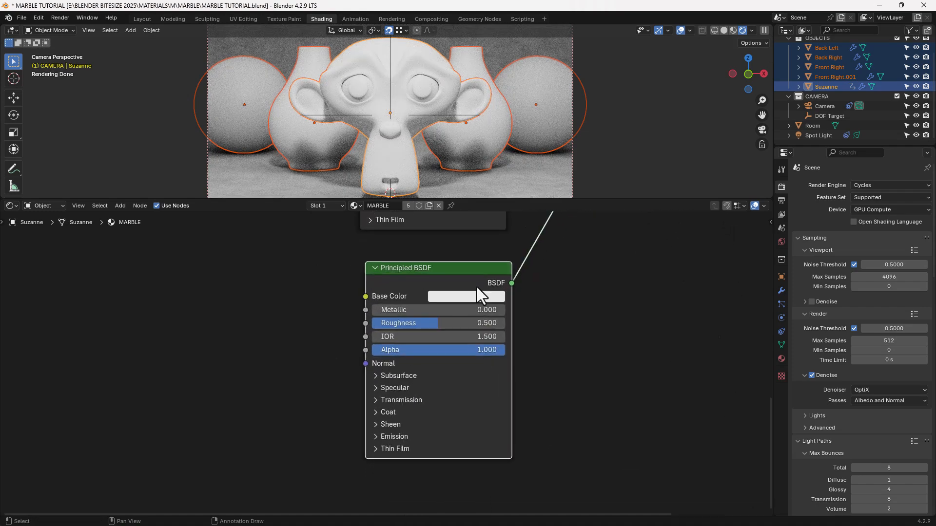
left_click_drag(476, 270, 471, 269)
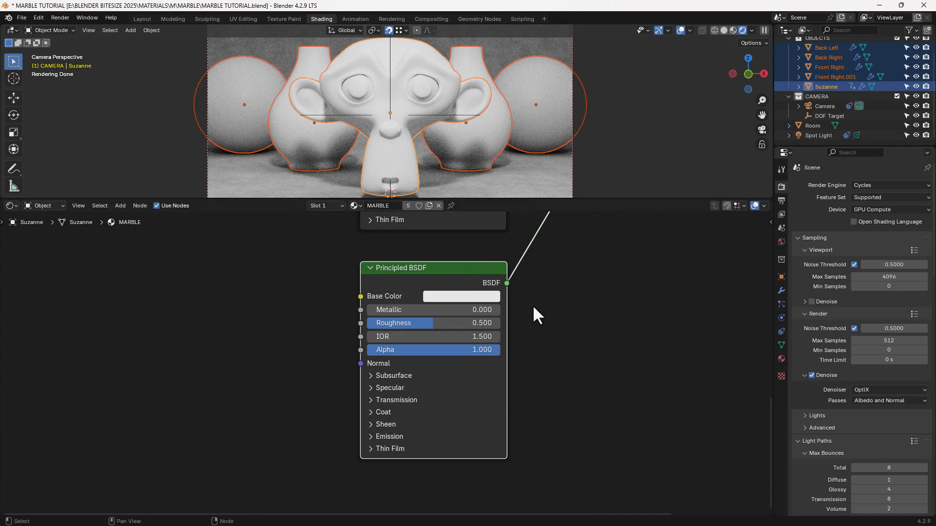
left_click(466, 322)
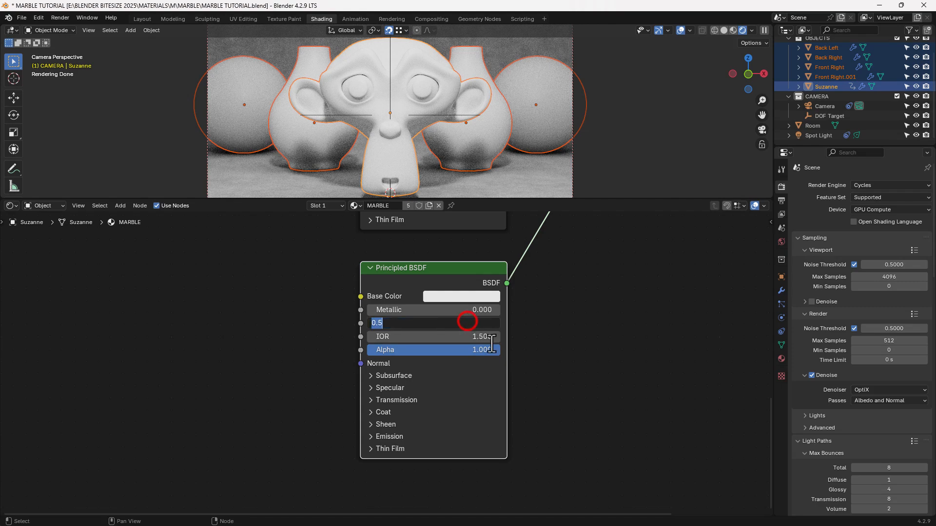
type("0")
key("Return")
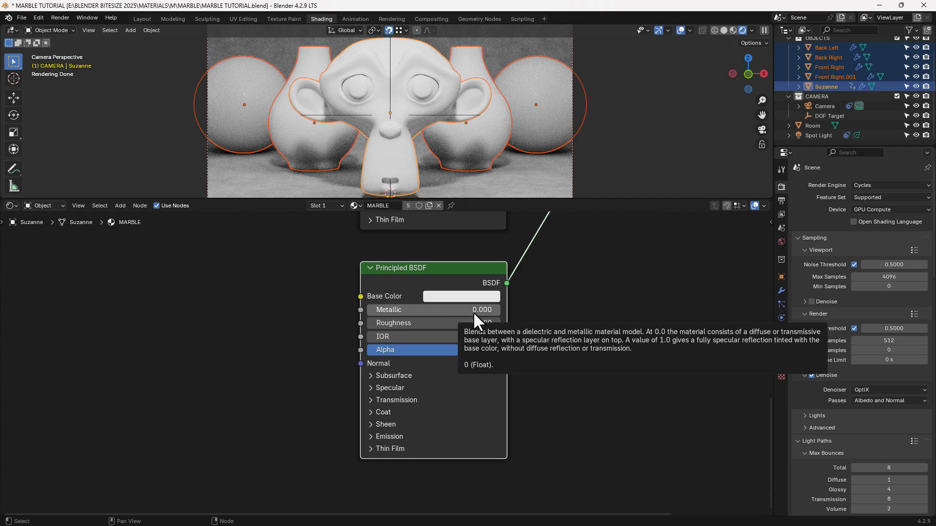
- Put the lowest Principled BSDF in a frame with POLISHED STONE as both its name and label
key("ctrl+j")
key("n")
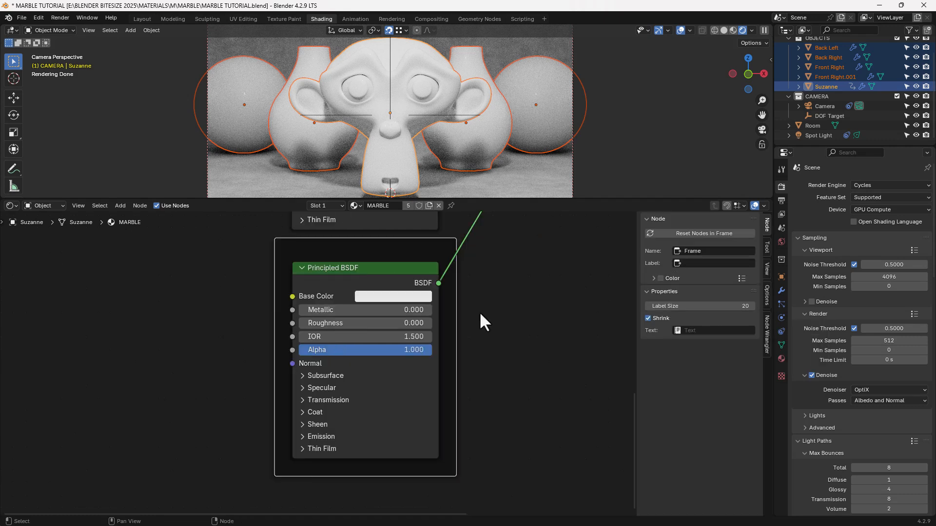
left_click(688, 251)
type("POLISHED STONE")
key("Tab")
type("POLISHED STONE")
key("Return")
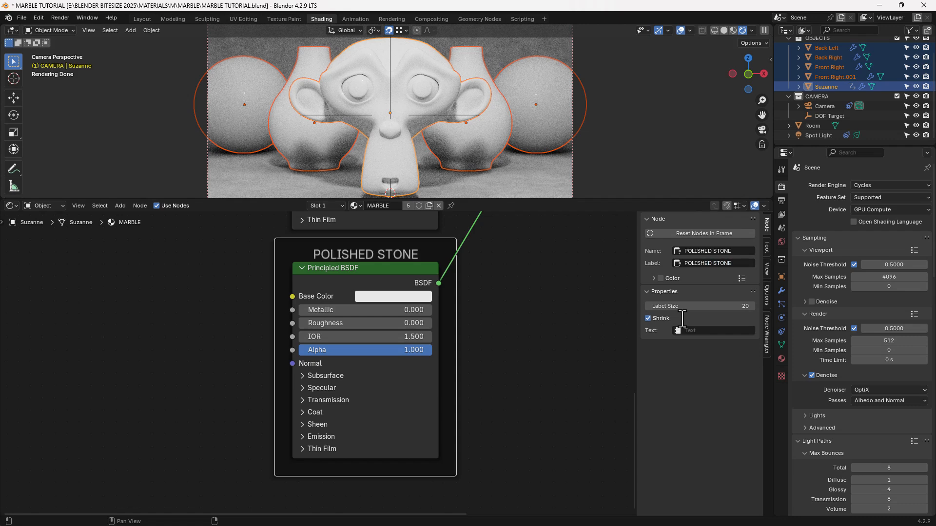
key("n")
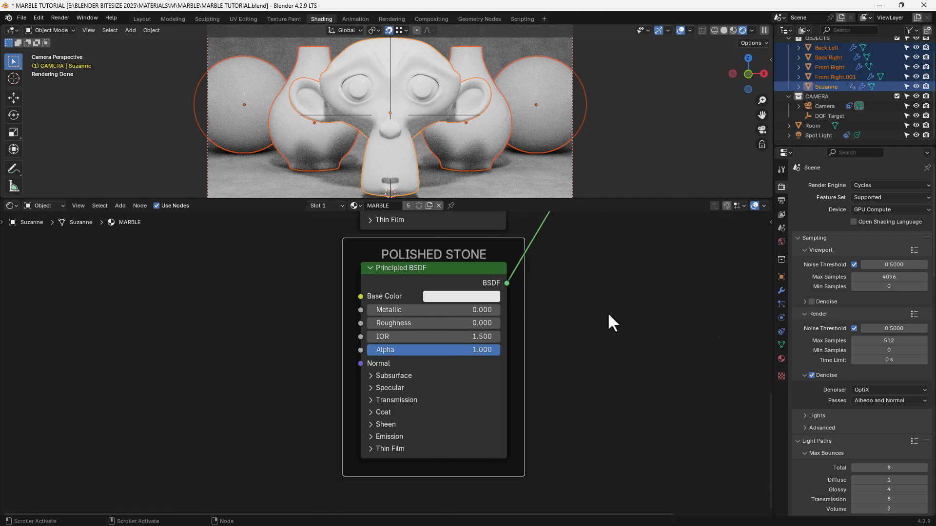
scroll(608, 315, "down", 5)
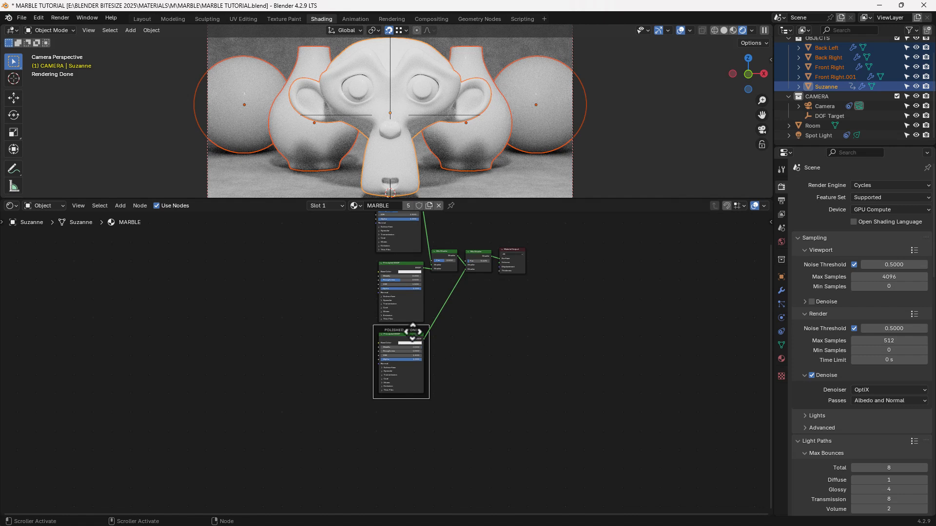
- Move the POLISHED STONE frame and the middle Principled BSDF further down to space out the shaders, and save the file
left_click_drag(413, 331, 410, 377)
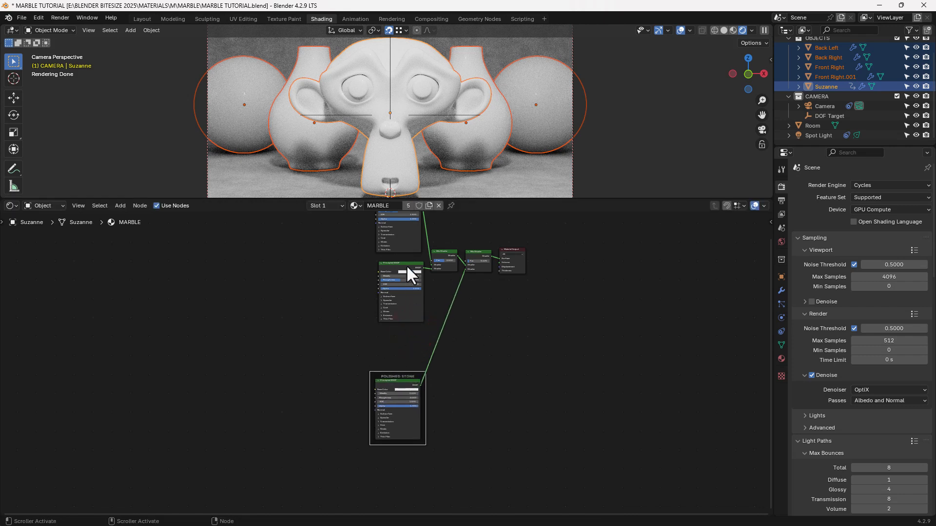
left_click_drag(408, 267, 403, 301)
left_click(453, 310)
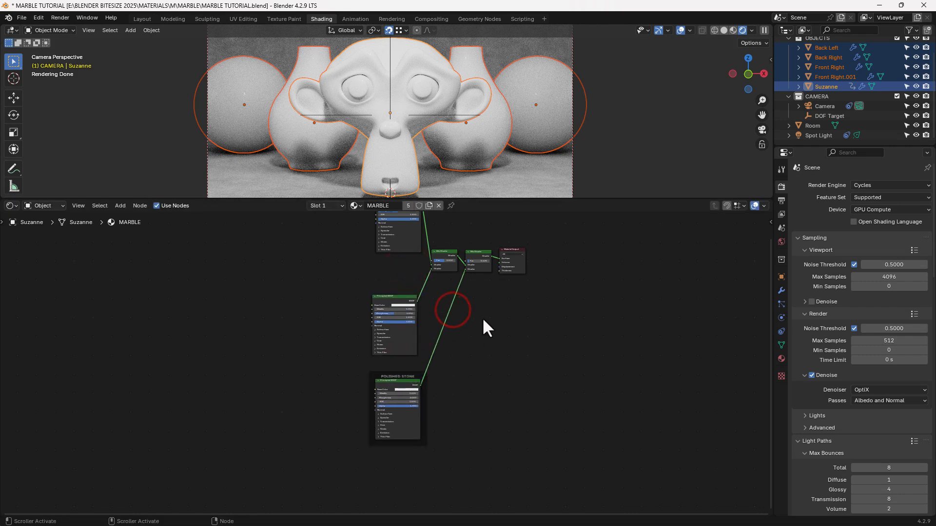
key("ctrl+s")
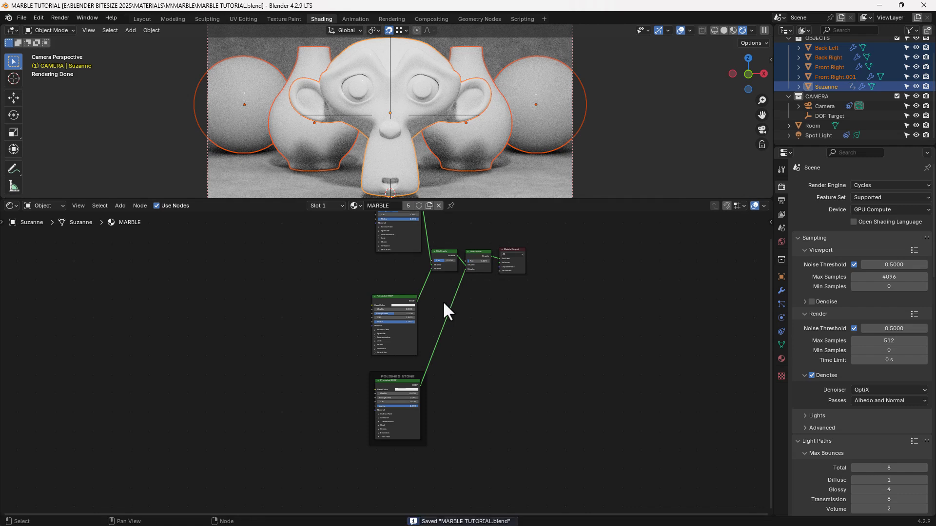
- Set the uppermost Principled BSDF's Roughness to 0.001 and IOR to 1
middle_click_drag(442, 300, 467, 337)
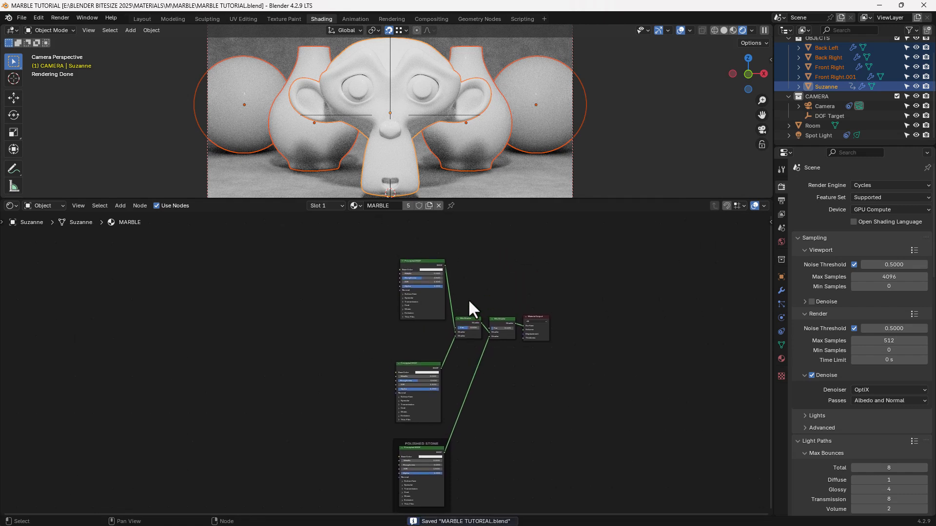
scroll(444, 294, "up", 5)
middle_click_drag(443, 294, 447, 361)
scroll(447, 361, "up", 3)
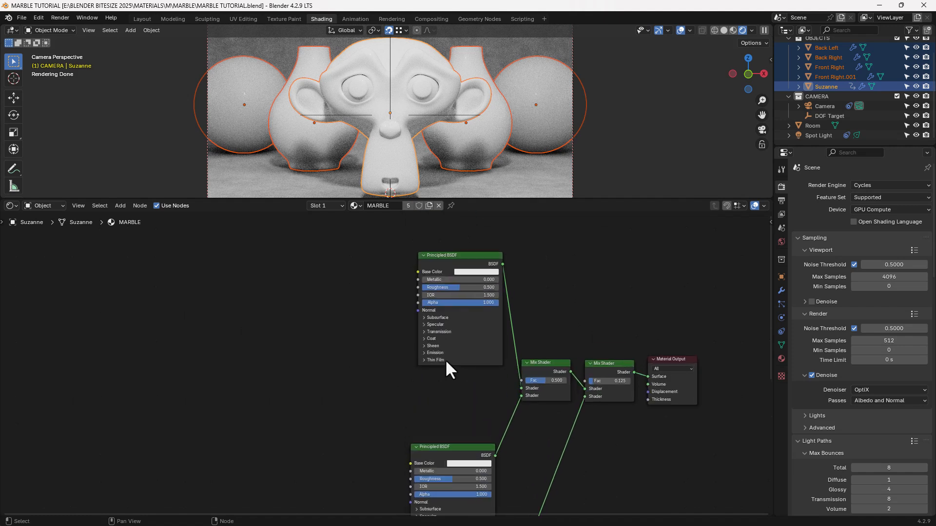
scroll(446, 361, "up", 1)
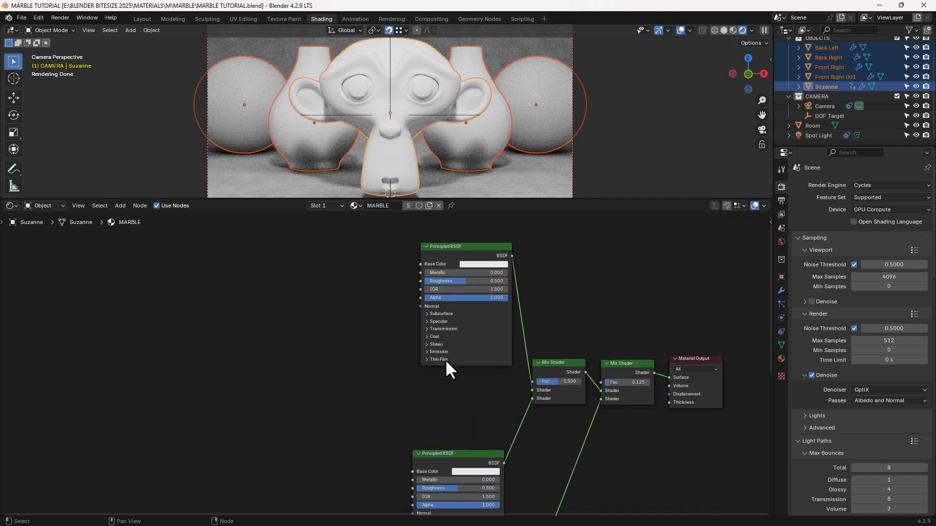
left_click_drag(434, 251, 429, 252)
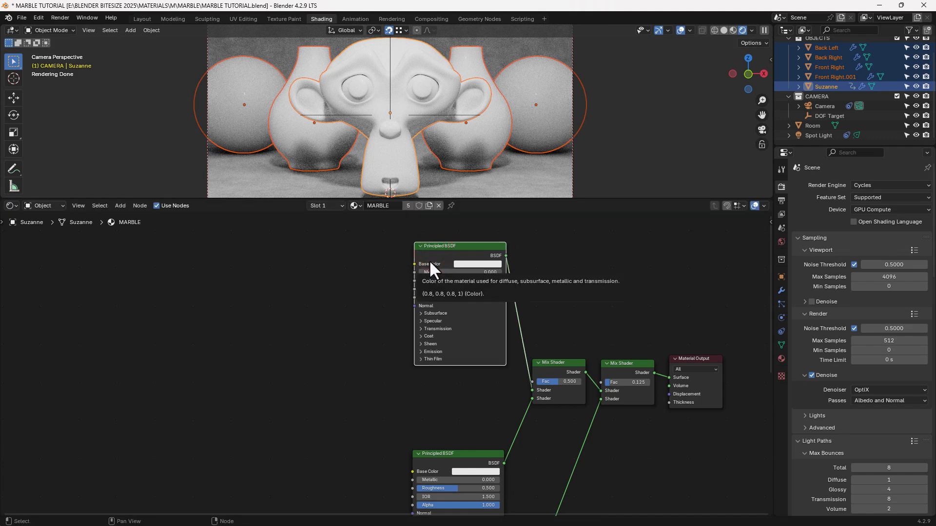
left_click(442, 280)
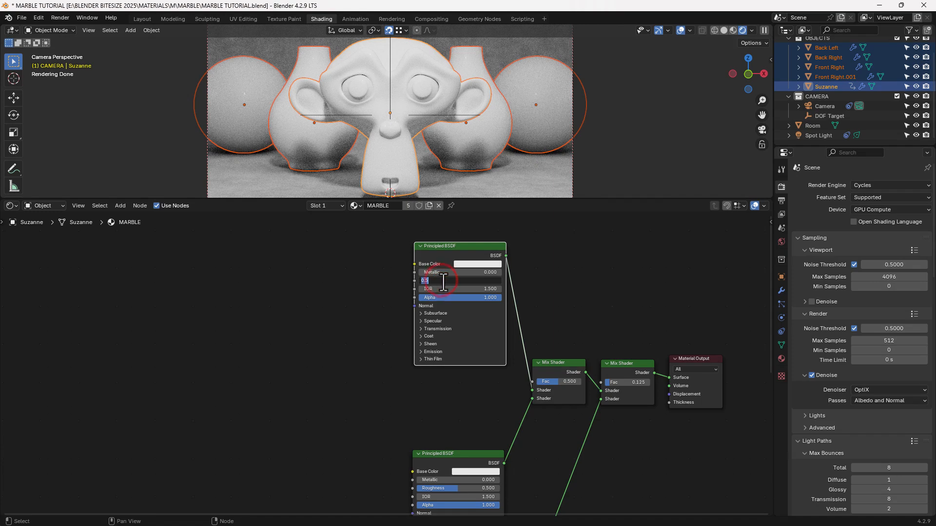
type(".001")
key("Tab")
type("1")
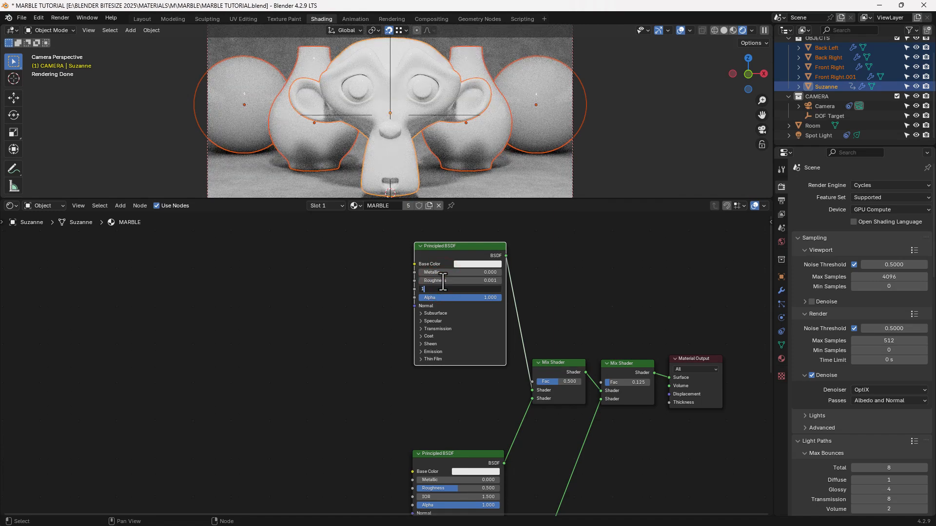
key("Return")
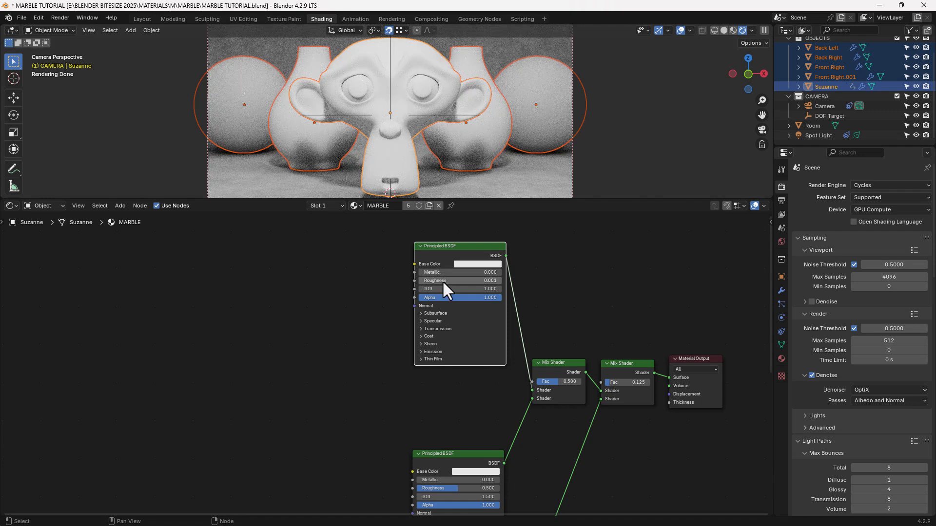
- Set the Sheen Weight of the uppermost Principled BSDF to 0.5 and shift the node slightly up and left
left_click(432, 344)
left_click(439, 353)
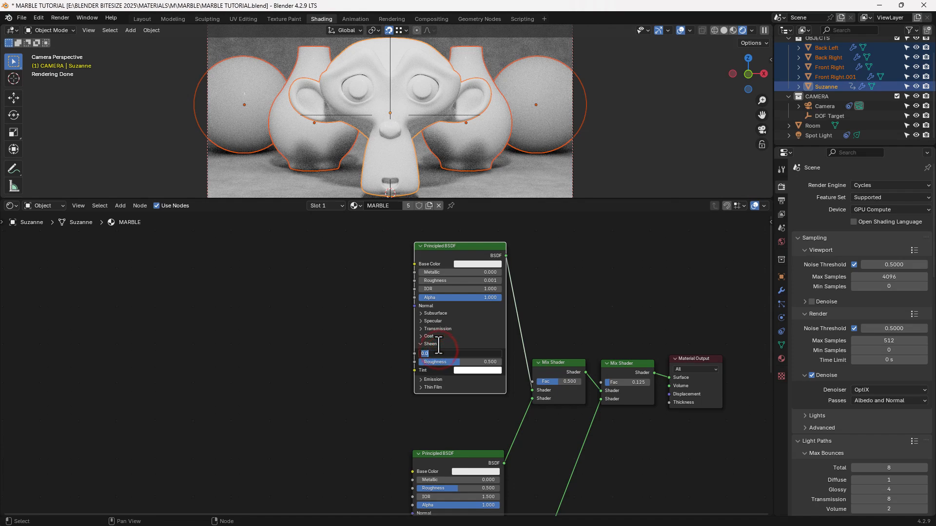
key("Return")
scroll(447, 342, "down", 2)
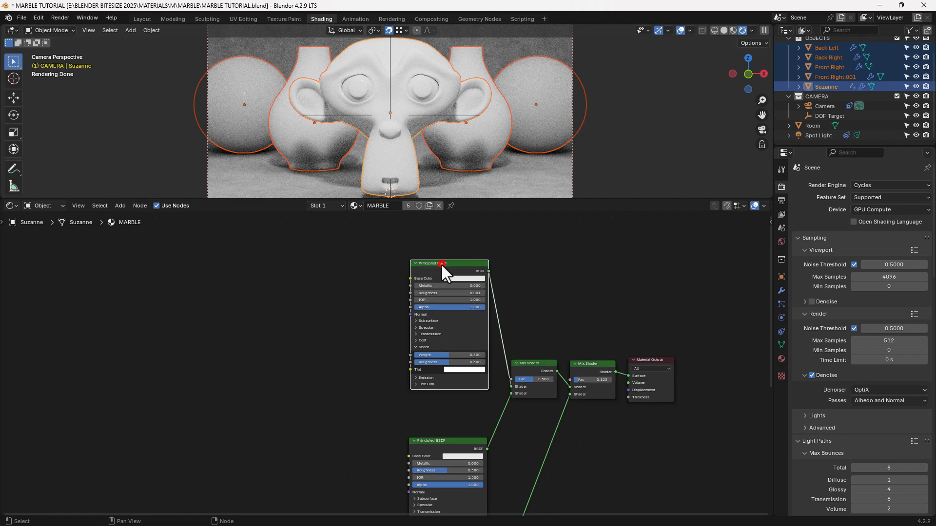
left_click_drag(441, 263, 427, 257)
left_click(295, 296)
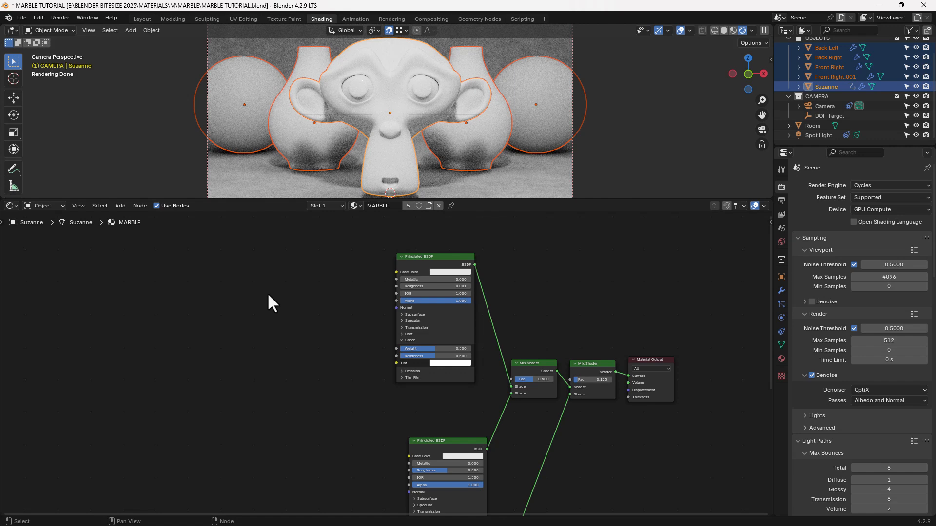
- Add a Texture Coordinate node left of the uppermost Principled BSDF and link its Object output to that shader's Base Color
key("shift+a")
left_click(193, 303)
type("TE")
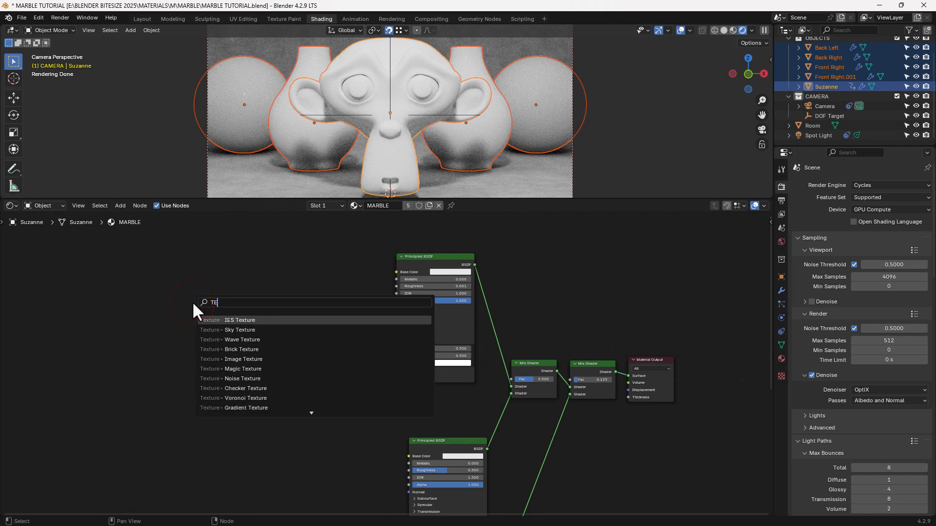
type("XTURE CO")
key("Return")
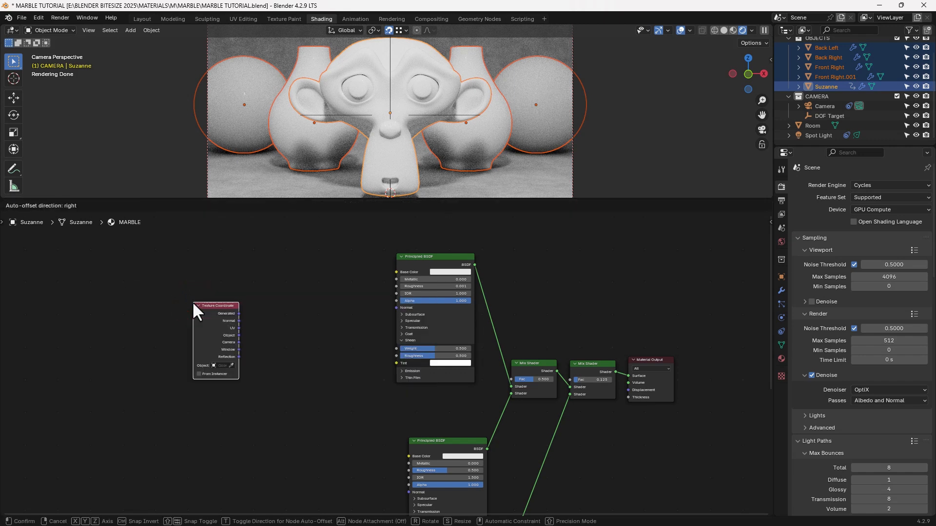
left_click(117, 295)
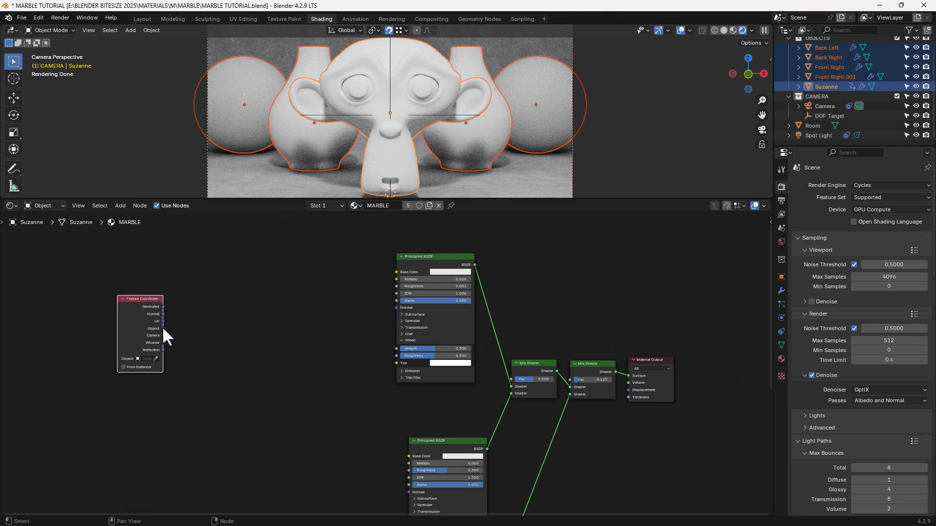
mouse_move(163, 328)
left_mouse_down()
mouse_move(211, 325)
mouse_move(390, 272)
left_mouse_up()
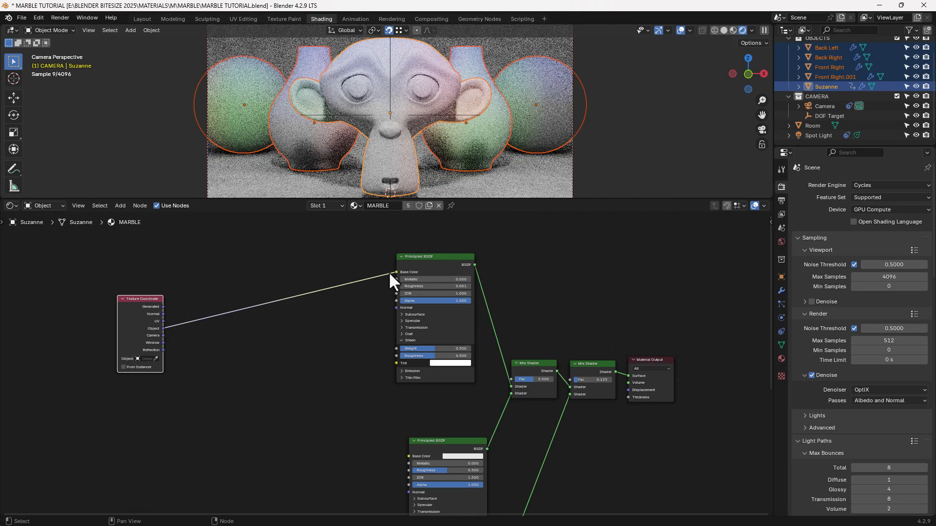
- Insert a Noise Texture into the link between the Texture Coordinate node and the uppermost Principled BSDF
left_click(220, 286)
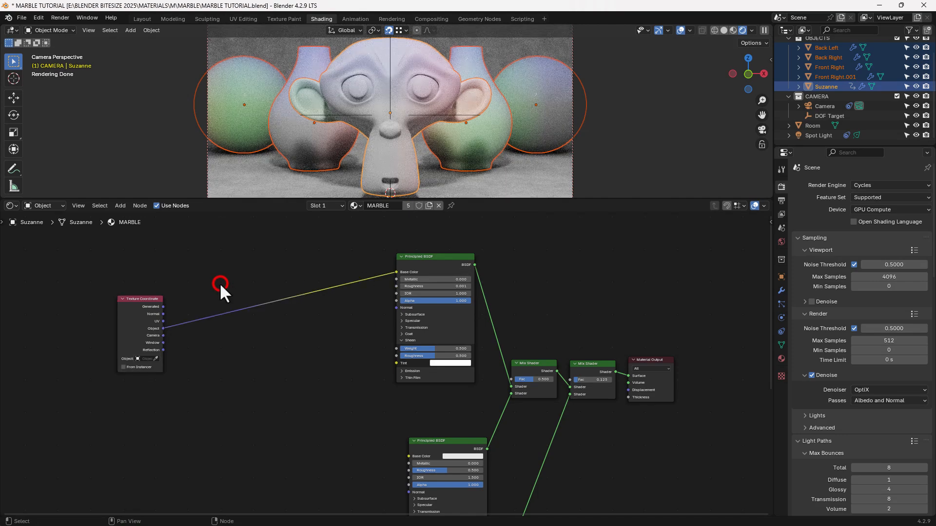
key("shift+a")
left_click(220, 286)
type("noise")
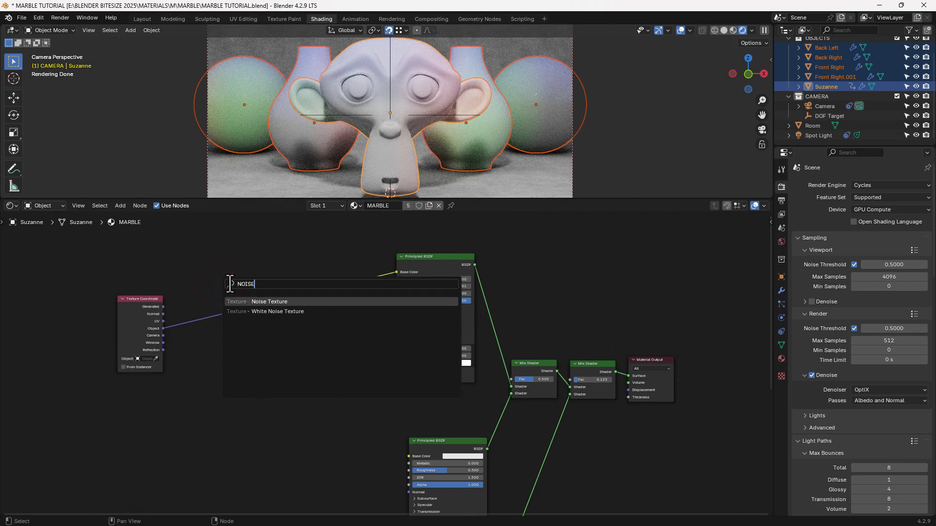
key("Return")
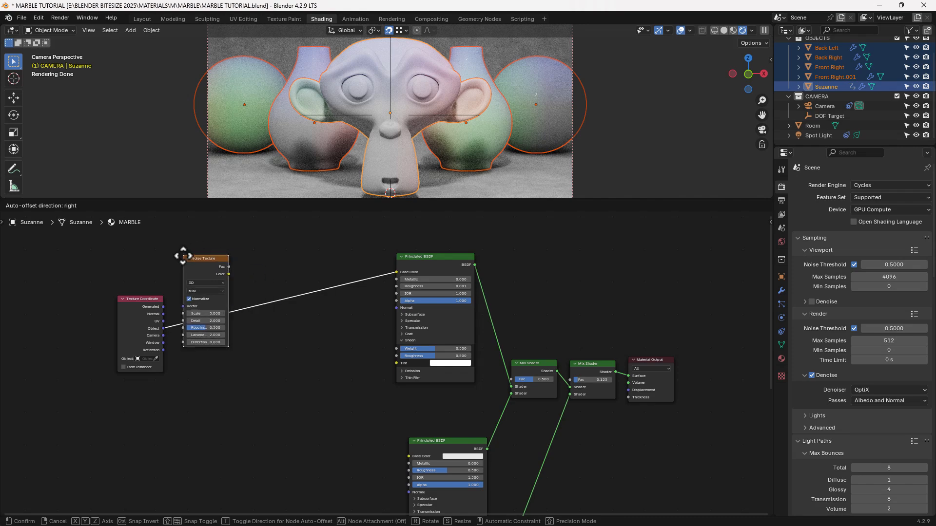
left_click(190, 248)
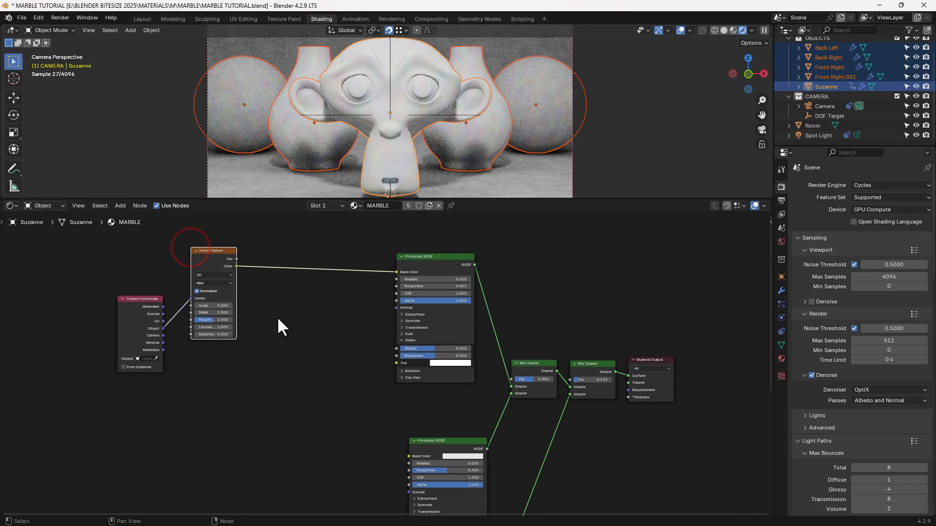
- Insert a Color Mix node after the Noise Texture, link the Texture Coordinate's Object output to its B input, and lower both nodes
key("shift+a")
left_click(276, 317)
type("MIX")
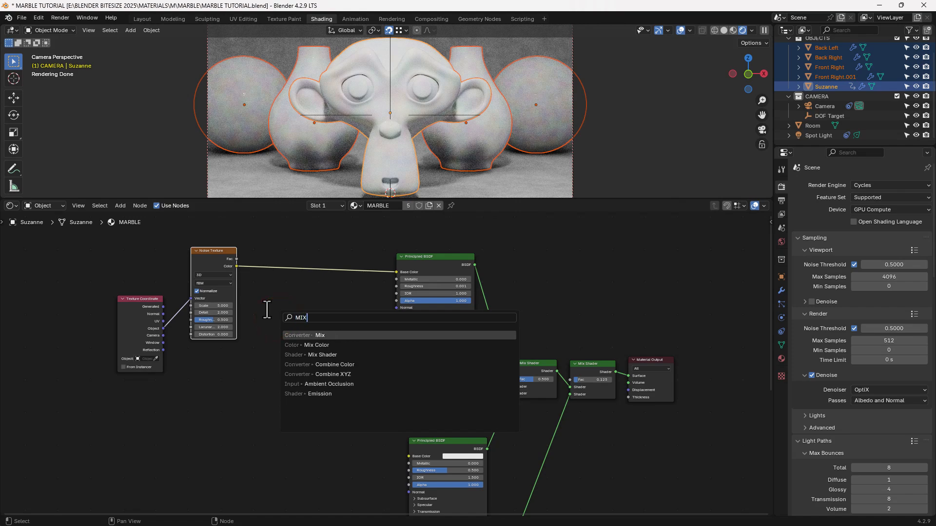
key("Return")
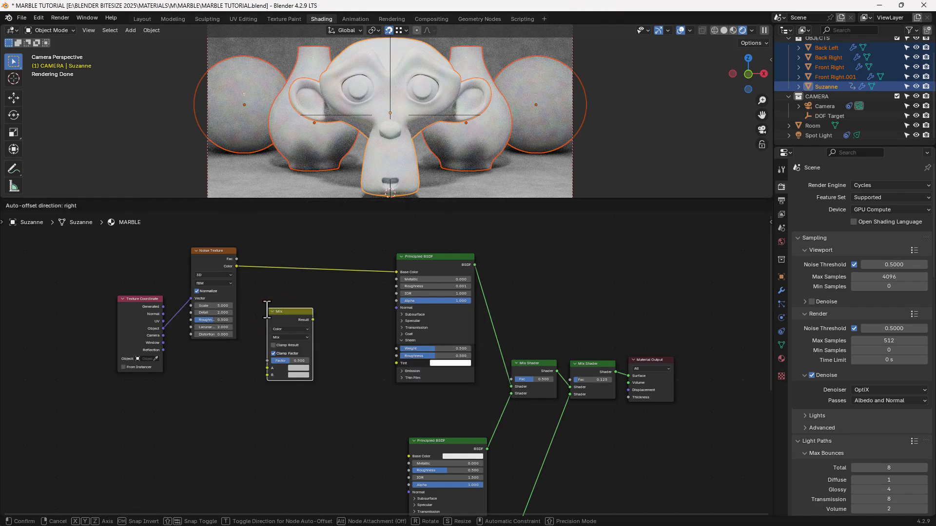
left_click(253, 252)
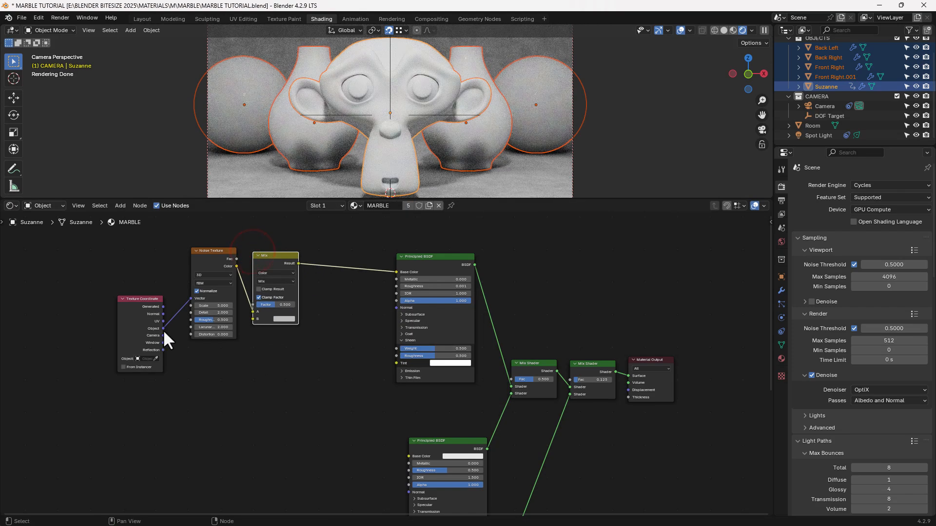
left_click_drag(163, 329, 255, 321)
left_click_drag(273, 262, 273, 301)
left_click_drag(145, 310, 149, 335)
- Set the Noise Texture's Scale to 5 and Detail to 10
scroll(194, 357, "up", 3)
middle_click_drag(195, 357, 341, 378)
left_click(275, 295)
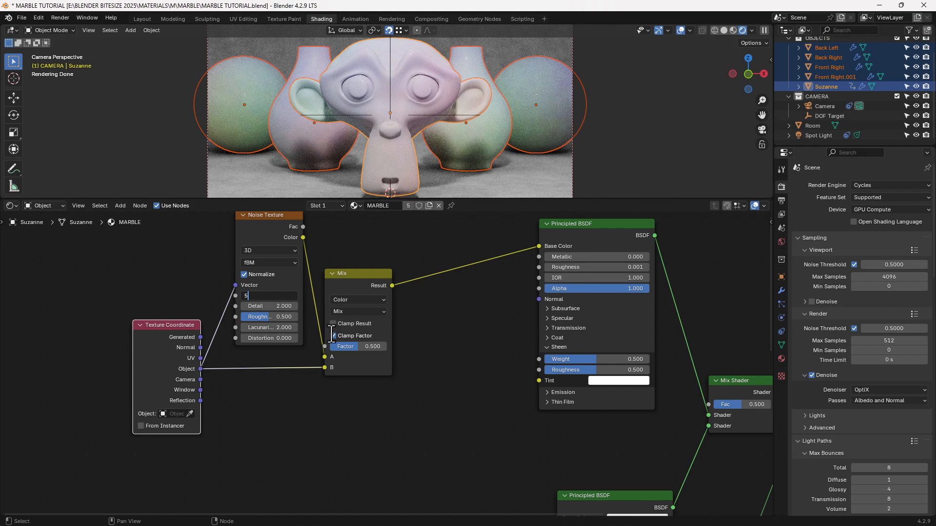
type("5")
key("Tab")
type("1")
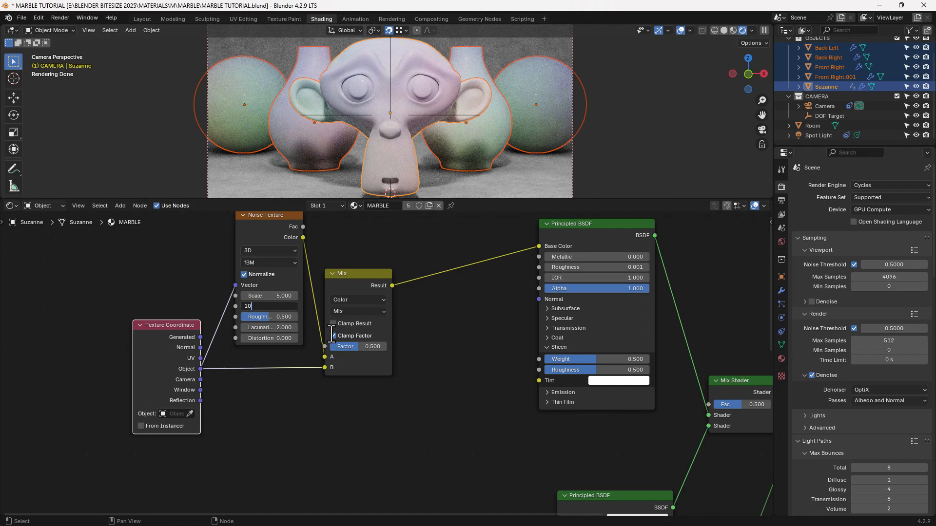
type("0")
key("Return")
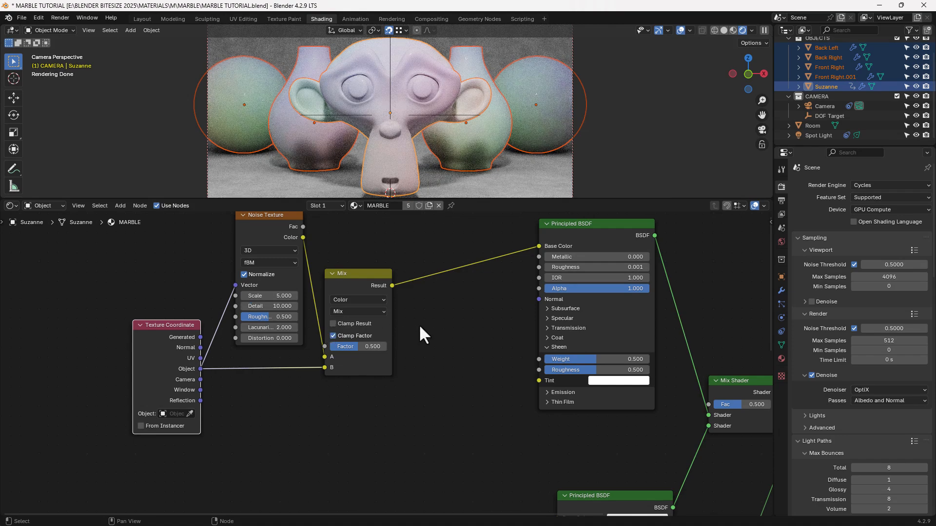
- Insert a Mapping node between the Mix node and the Principled BSDF's Base Color, with its Y Rotation set to 359°
middle_click_drag(419, 324, 390, 345, "shift")
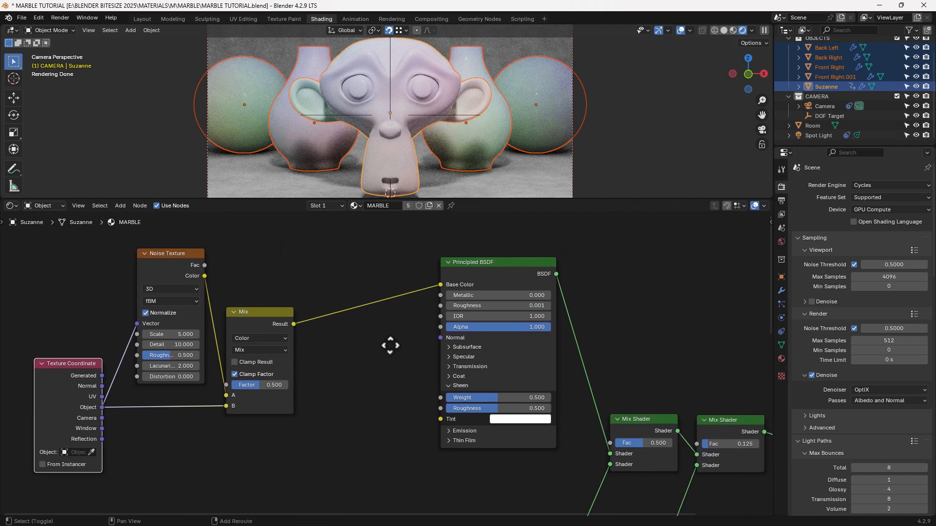
key("shift+a")
type("MAPP")
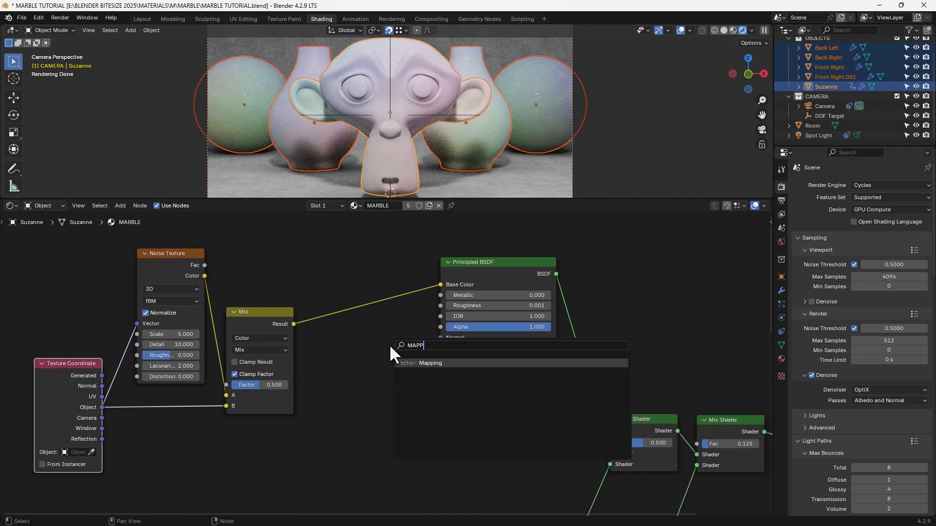
key("Return")
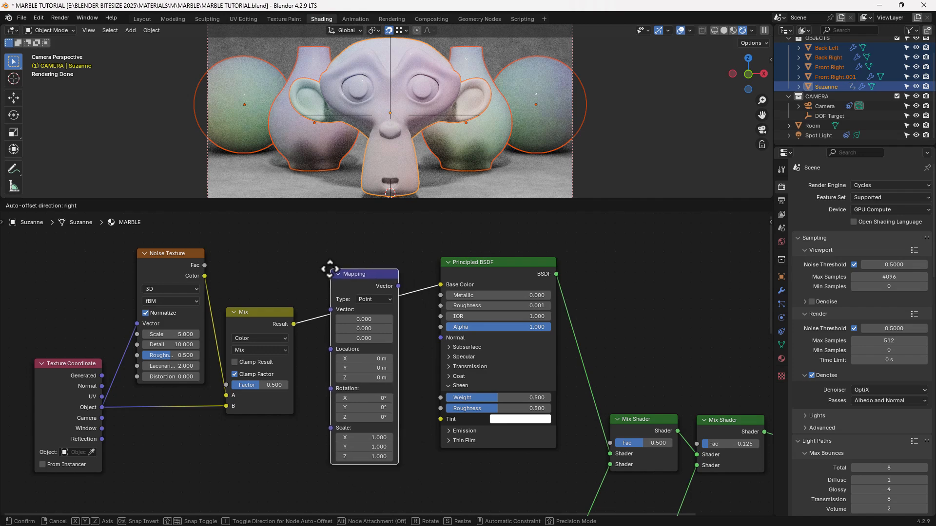
left_click(326, 268)
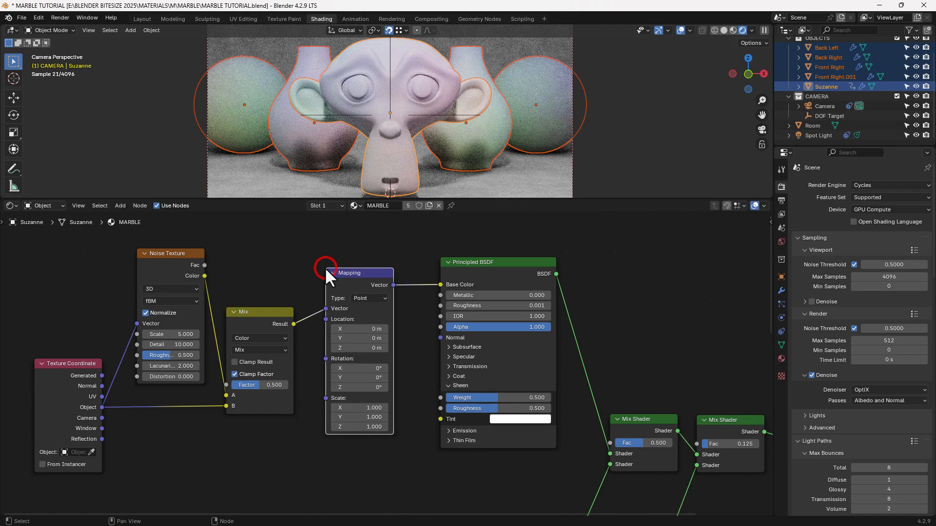
left_click(365, 378)
type("359")
key("Return")
- Move the Texture Coordinate, Noise Texture, Mix and Mapping nodes left together to make room before the Principled BSDF
middle_click_drag(410, 332, 335, 340)
scroll(146, 312, "down", 2)
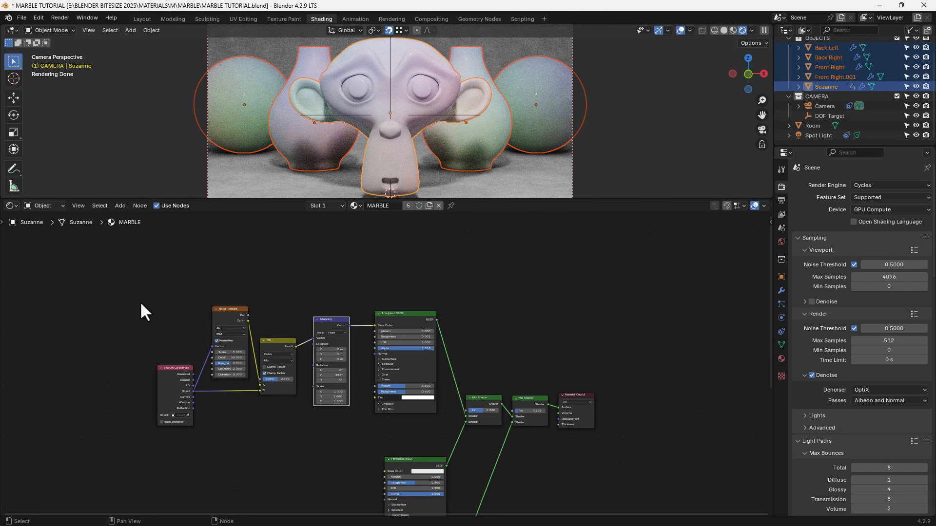
left_click_drag(140, 300, 297, 438)
key("g")
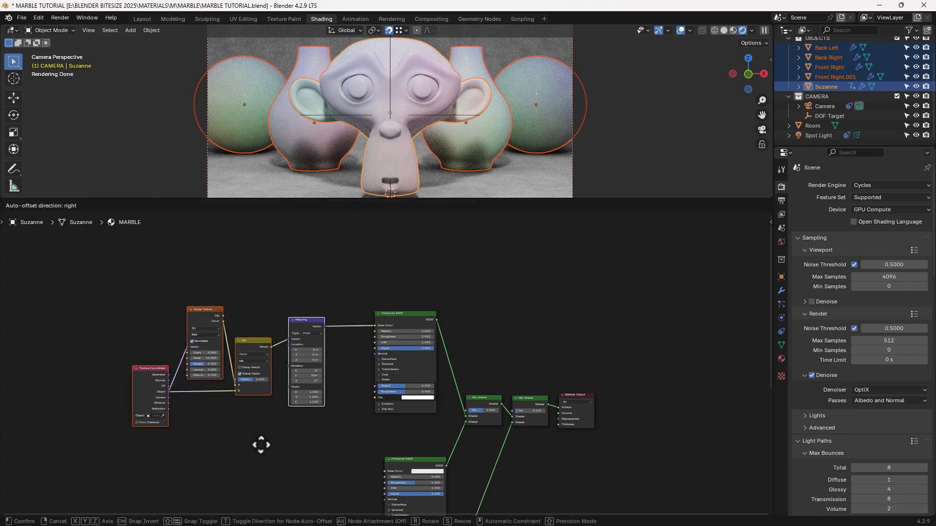
left_click(196, 443)
- Insert a Voronoi Texture node between the Mapping node and the Principled BSDF's Base Color
scroll(305, 380, "up", 2)
middle_click_drag(303, 371, 451, 361)
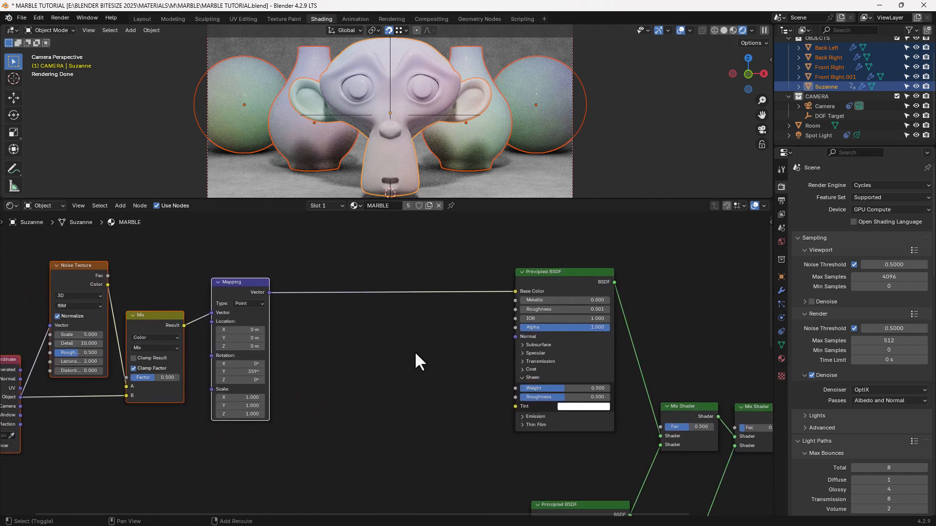
key("shift+a")
left_click(413, 351)
type("v")
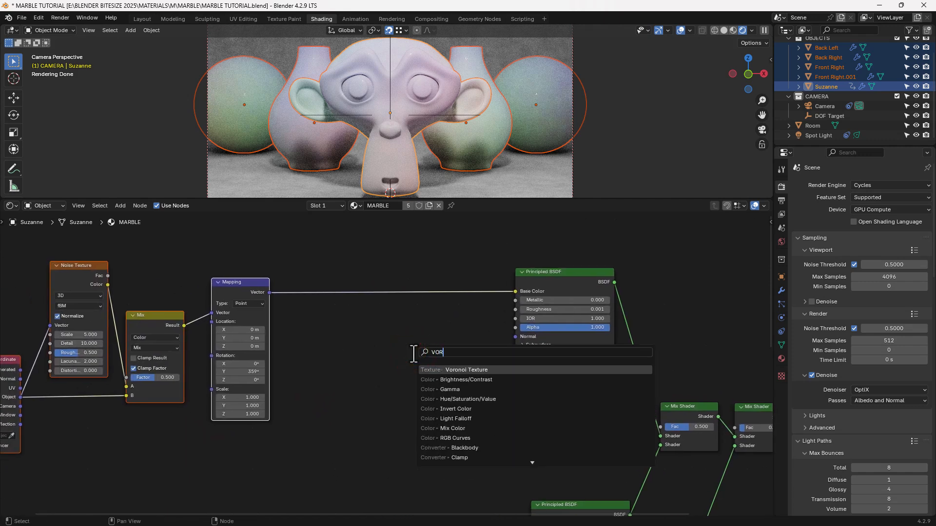
left_click(431, 370)
left_click(299, 252)
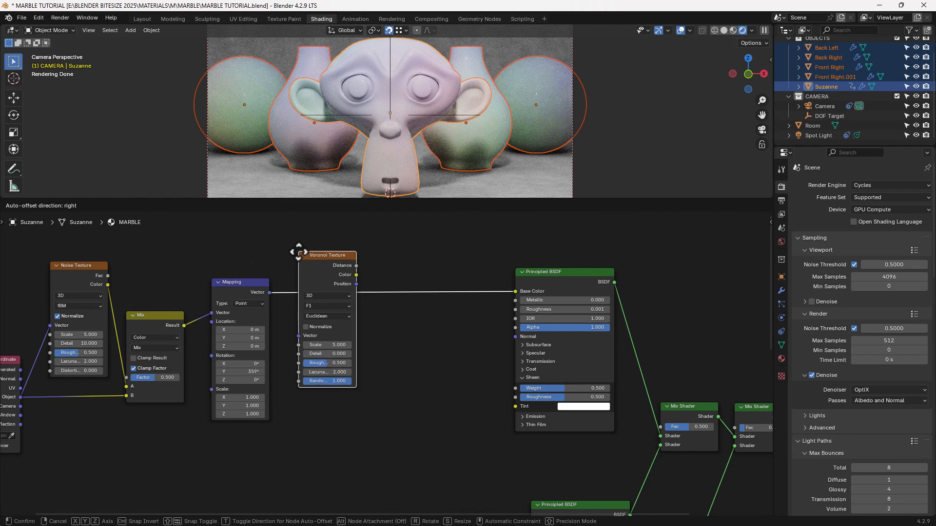
- Duplicate the Voronoi Texture below the original and link the Mapping node's Vector output to the copy's Vector input
key("shift+d")
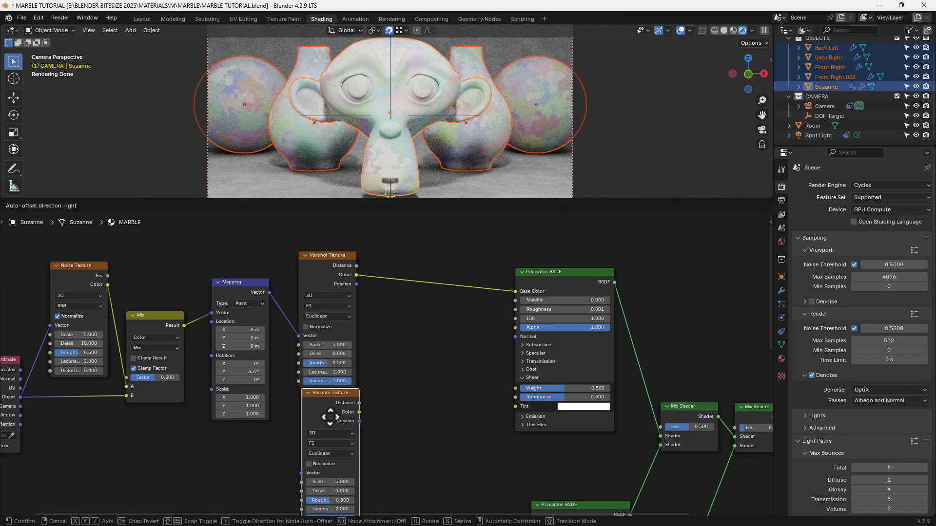
left_click(328, 418)
middle_click_drag(327, 417, 327, 377)
left_click(268, 256)
left_click_drag(269, 256, 308, 429)
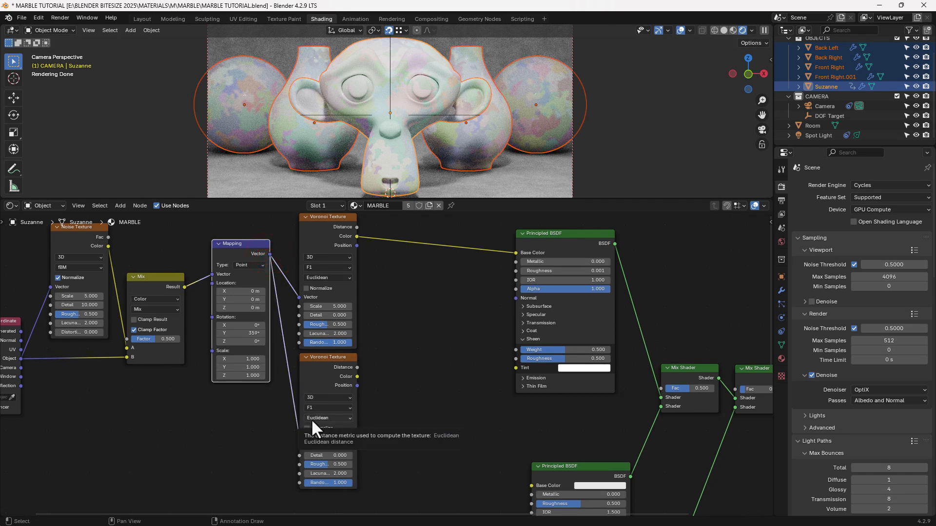
- Switch the upper Voronoi Texture to Distance to Edge and link its Distance output to the Principled BSDF's Base Color
left_click(341, 268)
left_click(341, 315)
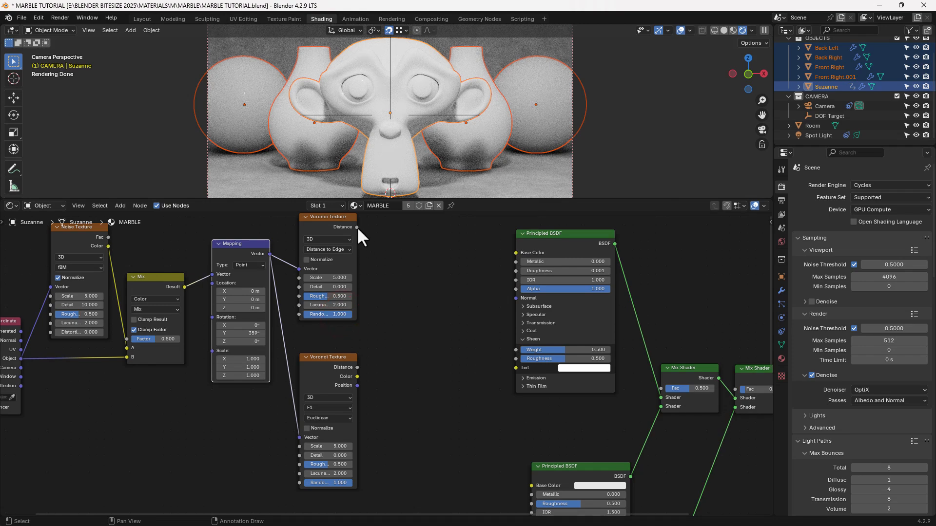
left_click_drag(357, 227, 522, 249)
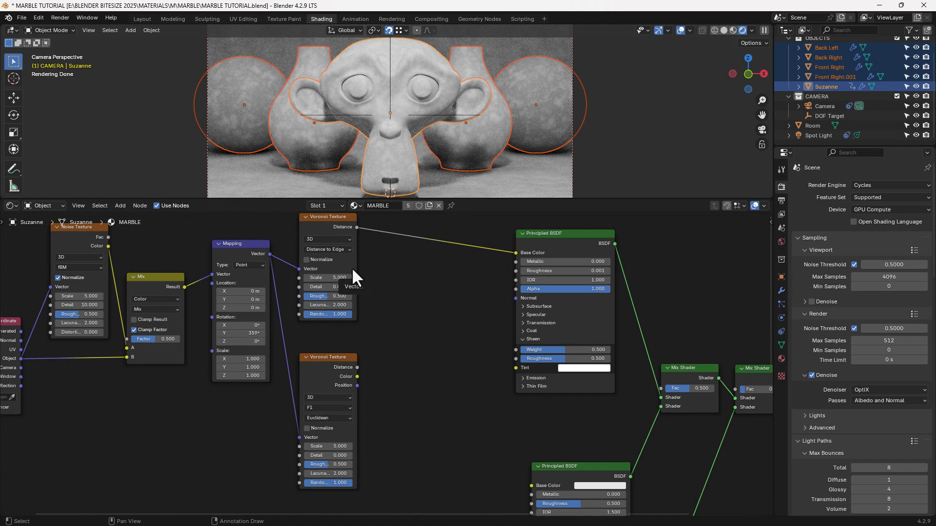
- Set the upper Voronoi Texture's Scale to 1 and Detail to 15
left_click(336, 278)
type("1")
key("Tab")
type("15")
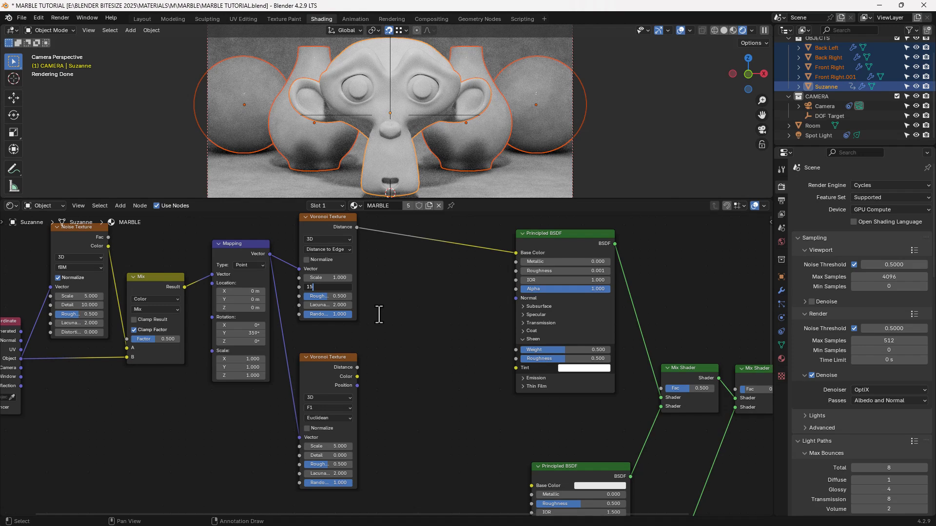
key("Return")
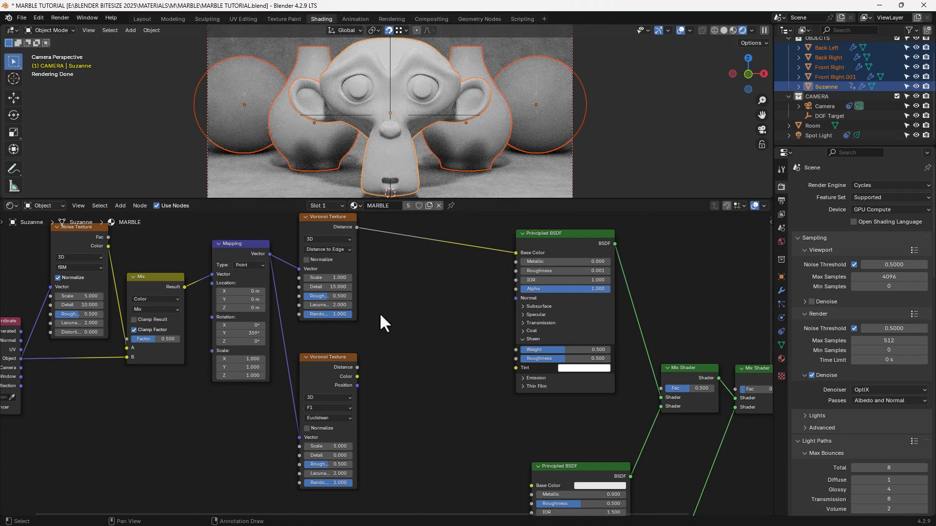
- Blend the two Voronoi Textures' Distance outputs with a Color Mix node and place it just before the Principled BSDF
left_click(380, 313)
right_click_drag(336, 371, 329, 265, "ctrl+shift")
left_click(394, 308)
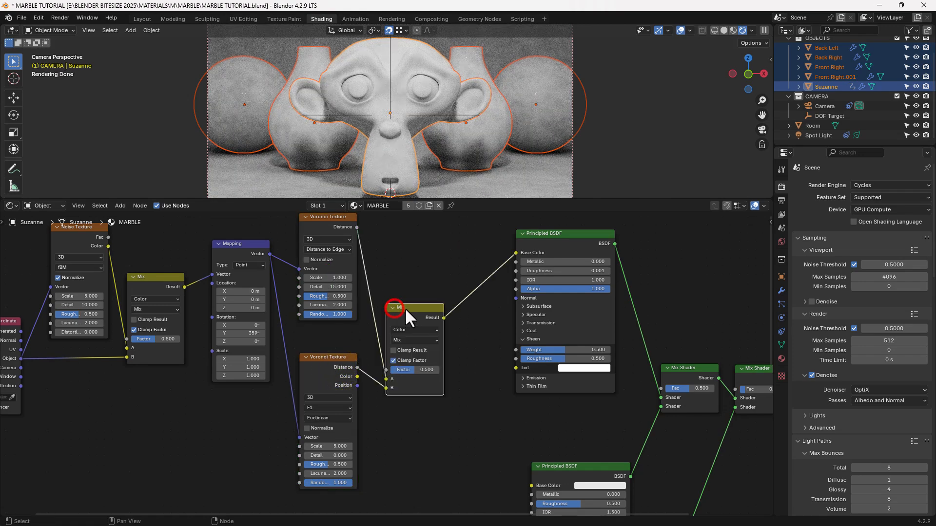
left_click_drag(408, 309, 466, 237)
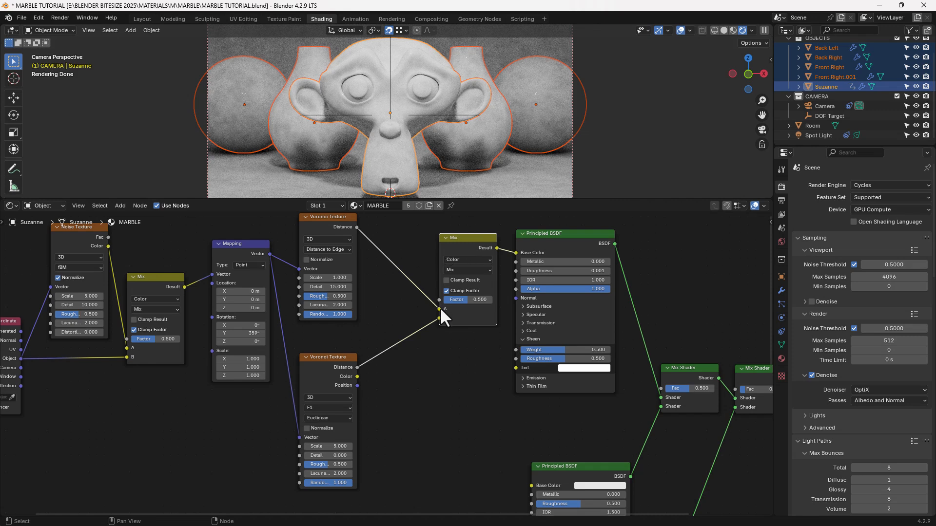
- Route the upper Voronoi's Distance to the new Mix node's Factor and the lower one's to A, and make B white
mouse_move(440, 309)
left_mouse_down()
mouse_move(438, 300)
mouse_move(436, 312)
left_mouse_up()
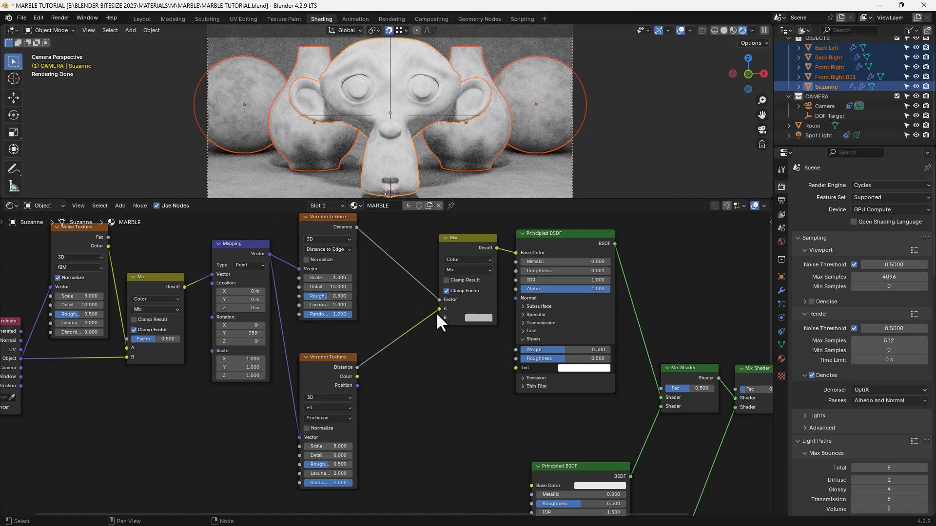
left_click(473, 317)
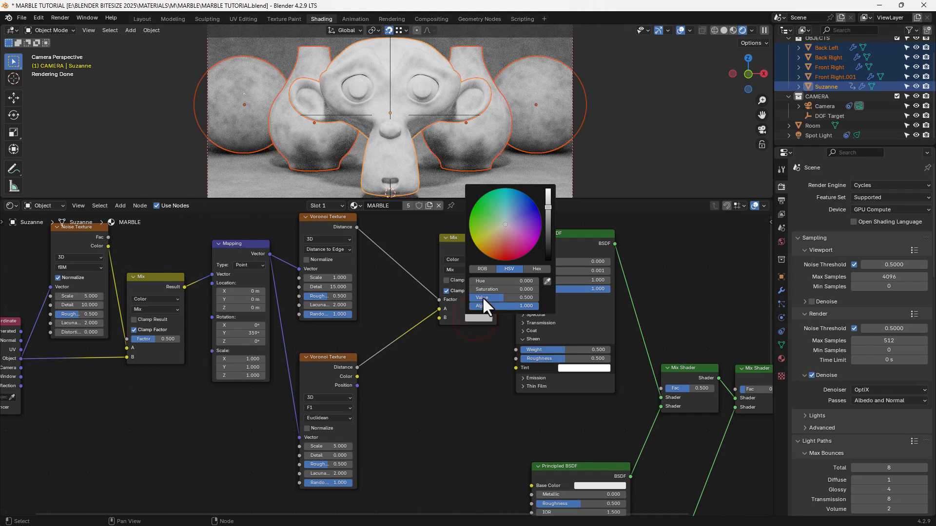
left_click_drag(481, 296, 497, 298)
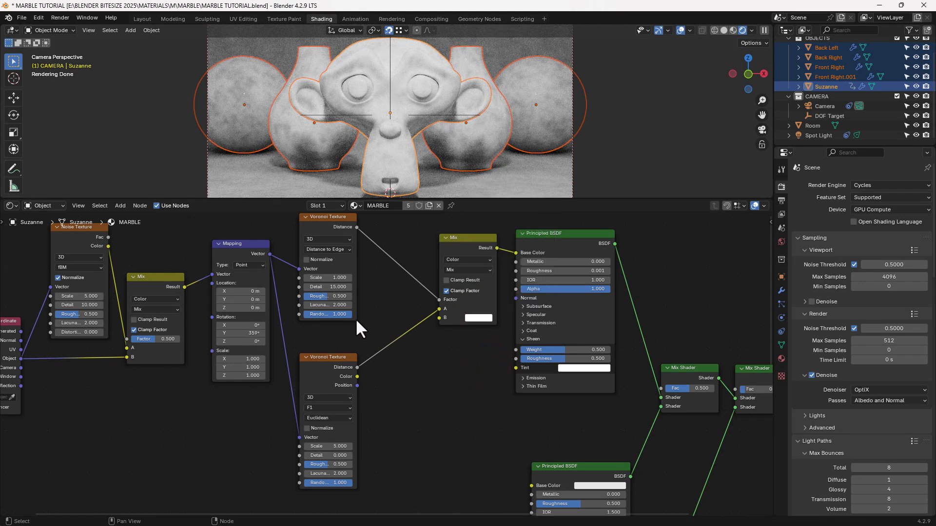
- Replace the lower Voronoi Texture with a Noise Texture node placed beneath the remaining Voronoi Texture
left_click_drag(343, 358, 343, 332)
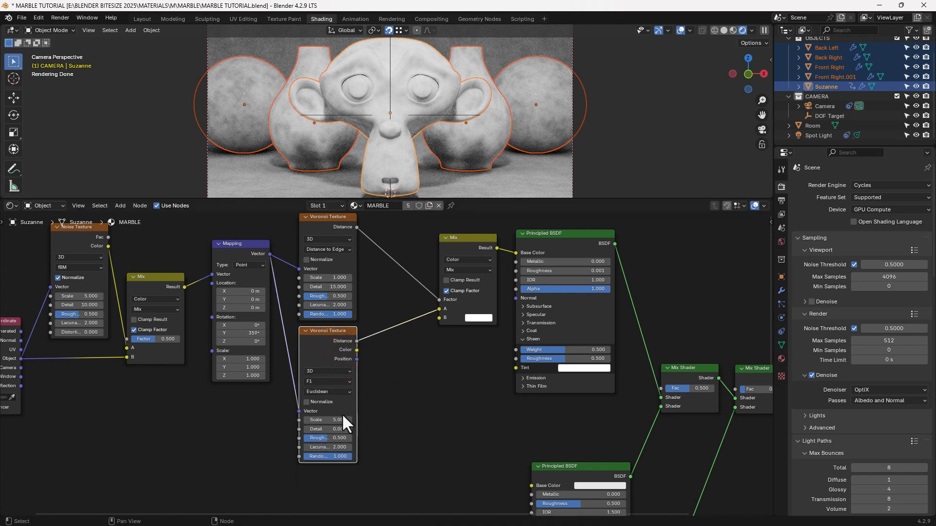
left_click(369, 376)
left_click(340, 350)
key("x")
key("shift+a")
left_click(333, 349)
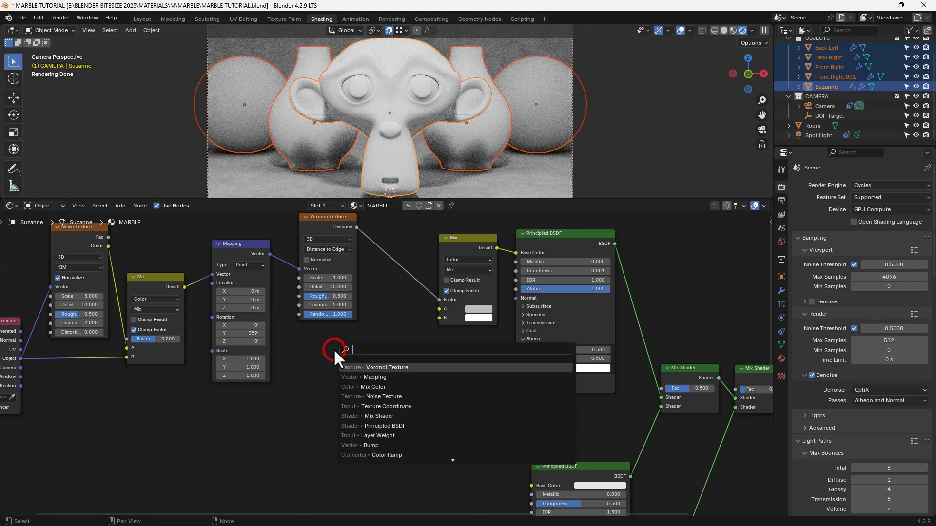
type("noise")
key("Return")
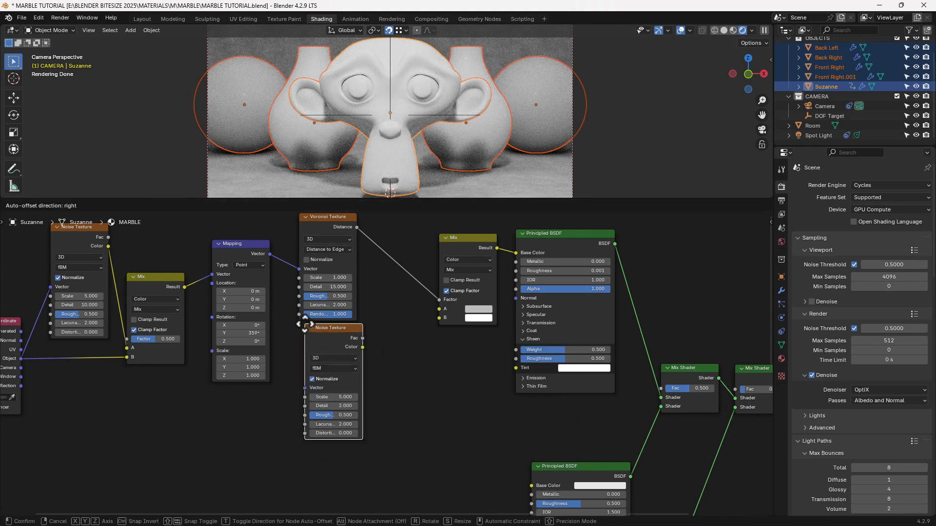
left_click(300, 328)
- Link the Mapping node's Vector to the new Noise Texture and its Fac output to input A of the second Mix node
left_click(269, 252)
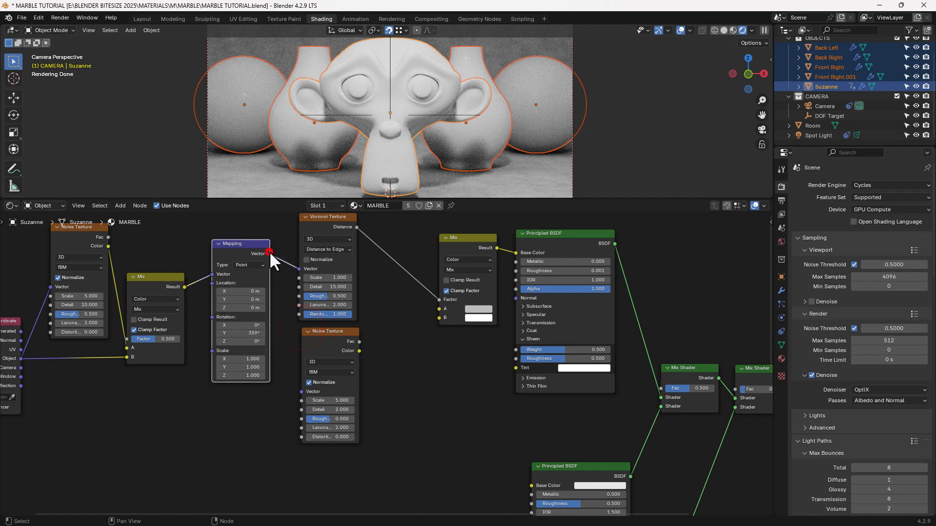
left_click_drag(269, 252, 301, 391)
left_click_drag(359, 341, 439, 309)
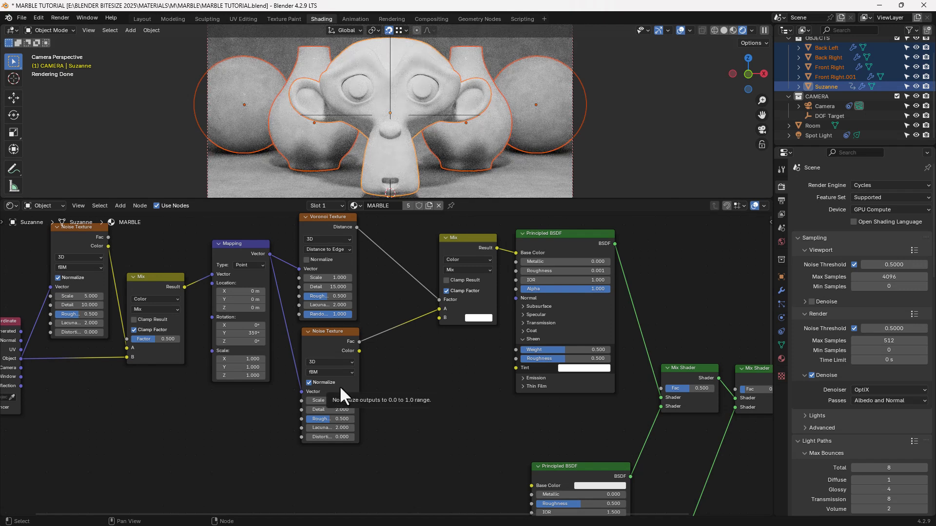
- Set the new Noise Texture's Scale to 1, Detail to 10, Roughness to 0.8 and Distortion to 1
left_click(340, 401)
type("1")
key("Tab")
type("15")
key("Tab")
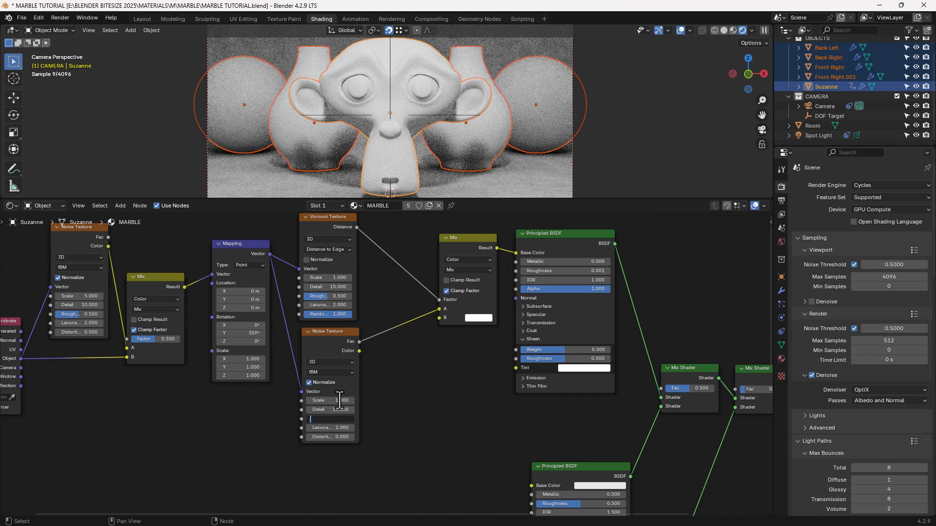
type(".8")
key("Tab")
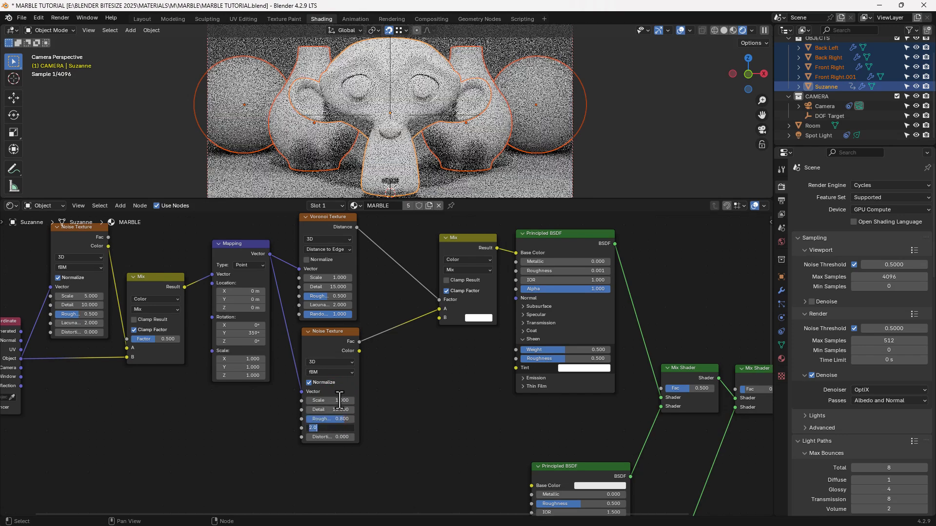
key("Tab")
type("1")
key("Return")
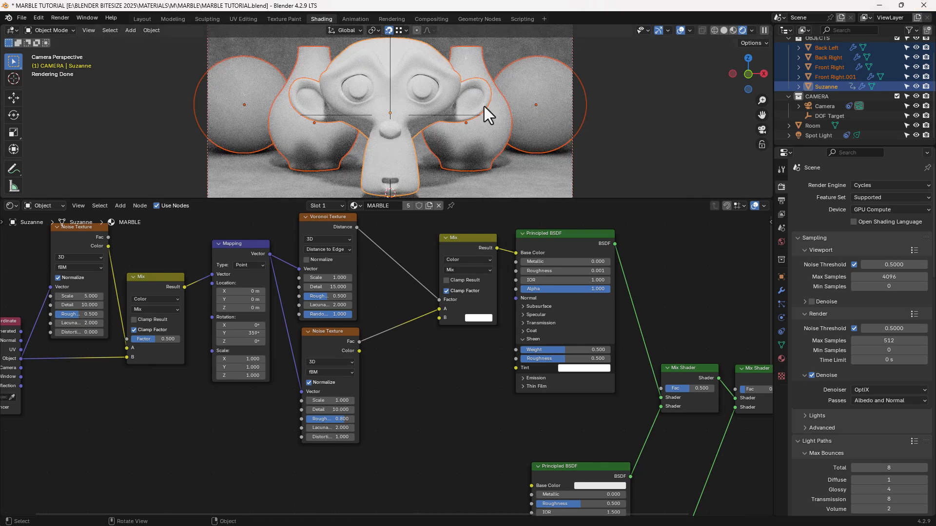
- Insert a Color Ramp between the Voronoi Texture and the Mix Factor, and a duplicate between the Noise Texture and Mix input A
left_click(392, 391)
scroll(409, 382, "down", 1)
middle_click_drag(412, 383, 420, 419)
key("shift+a")
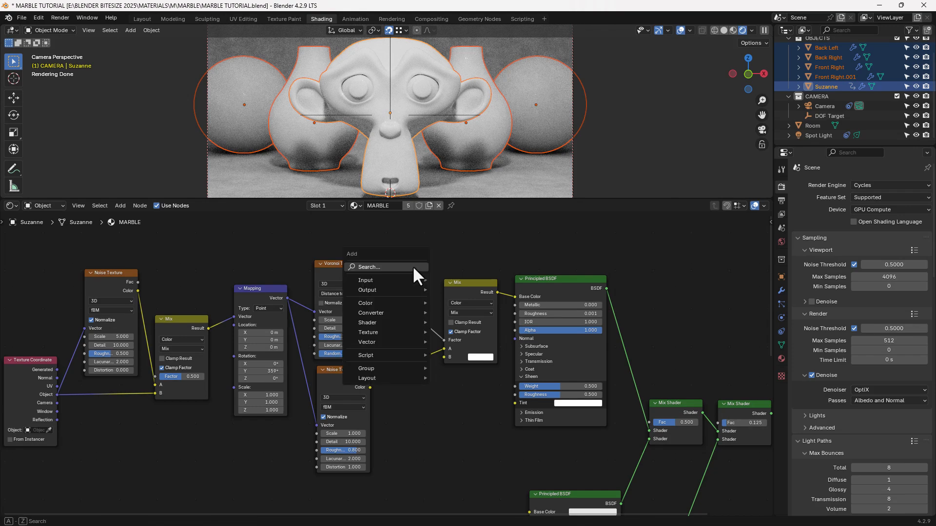
type("COL")
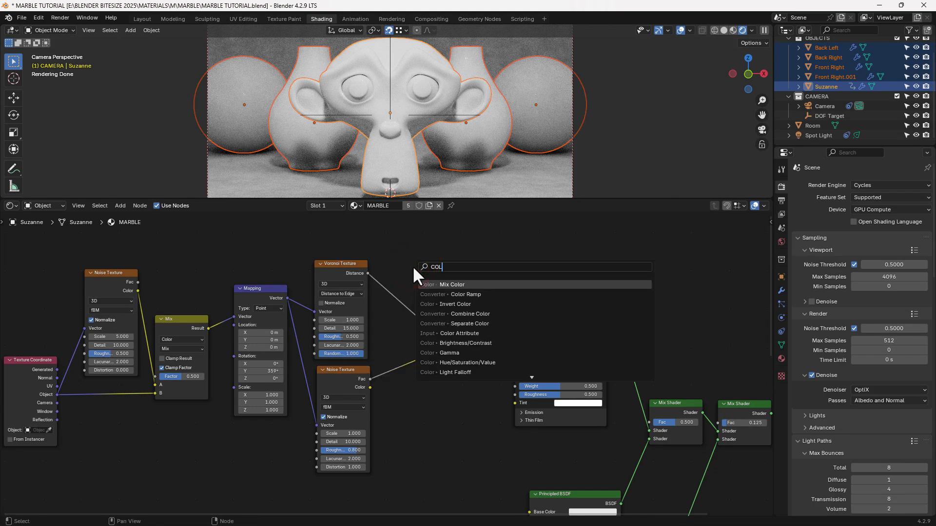
key("Down")
key("Return")
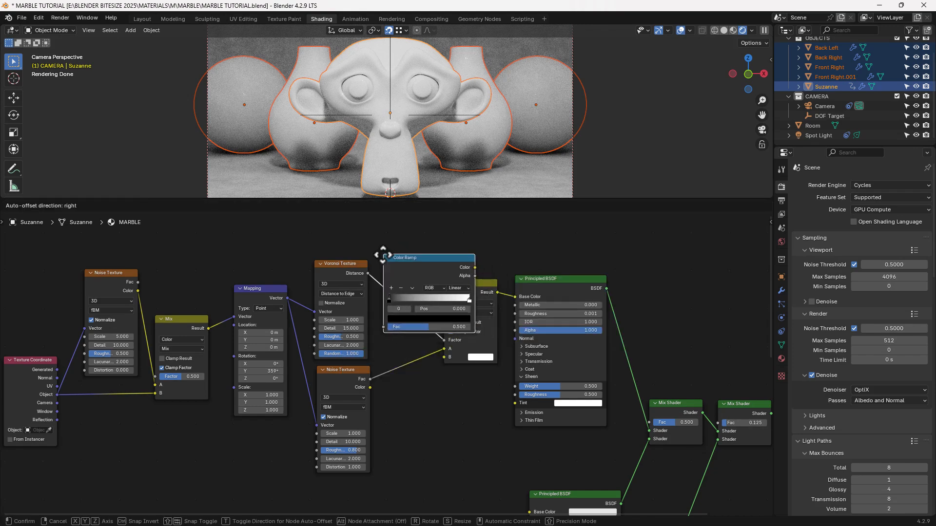
left_click(383, 255)
key("shift+d")
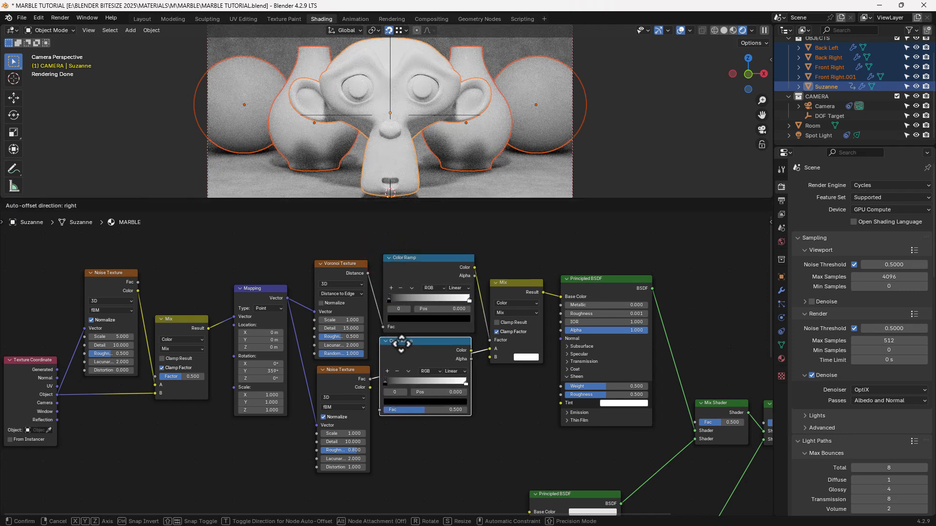
left_click(402, 345)
- Set the Voronoi's Color Ramp to B-Spline interpolation and its white stop's position to 0.25
scroll(405, 345, "up", 1)
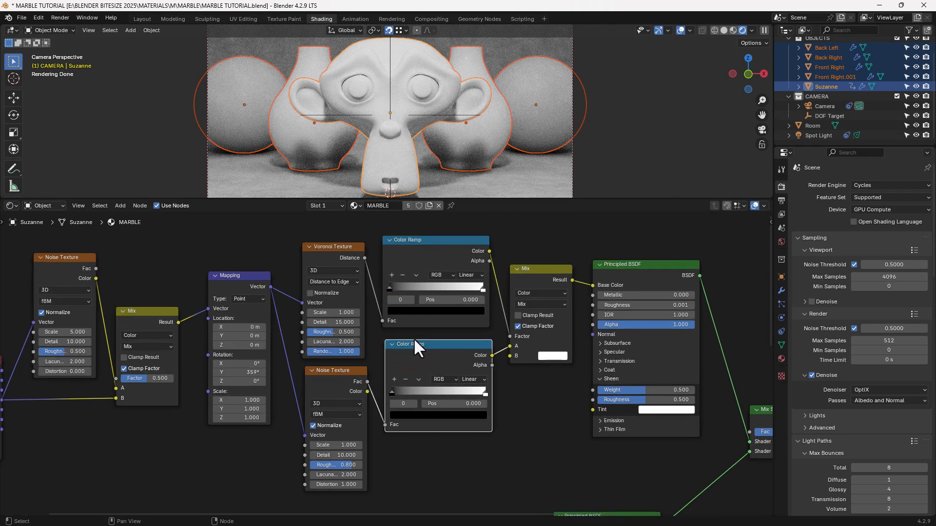
middle_click_drag(423, 329, 410, 378)
scroll(434, 371, "up", 1)
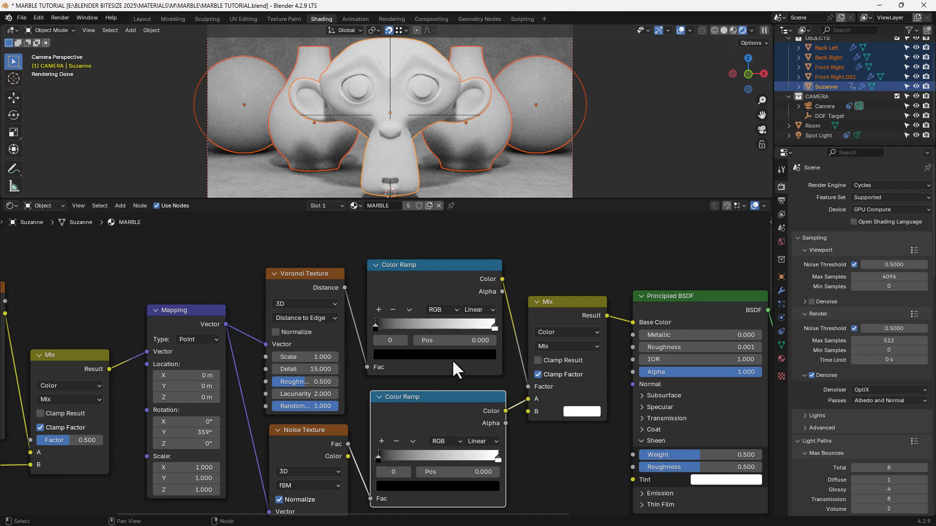
left_click(475, 311)
left_click(483, 370)
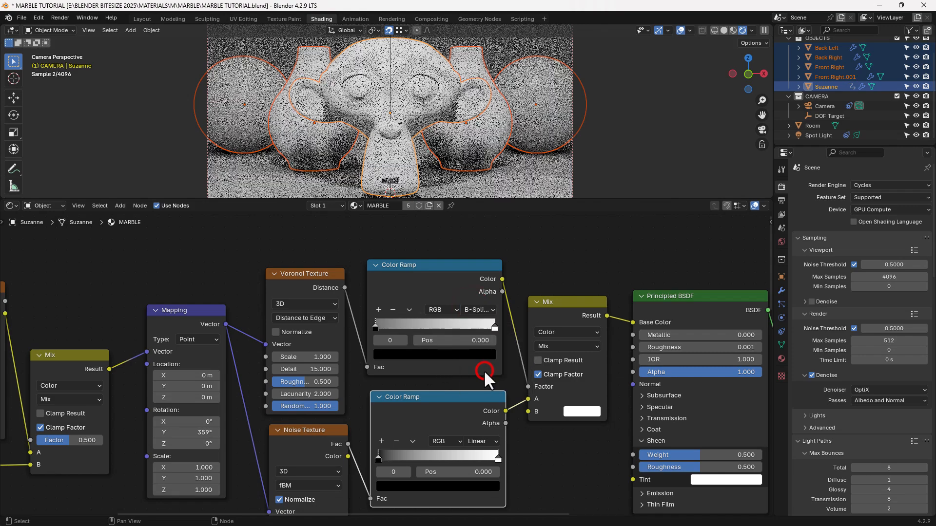
left_click(493, 327)
left_click(479, 340)
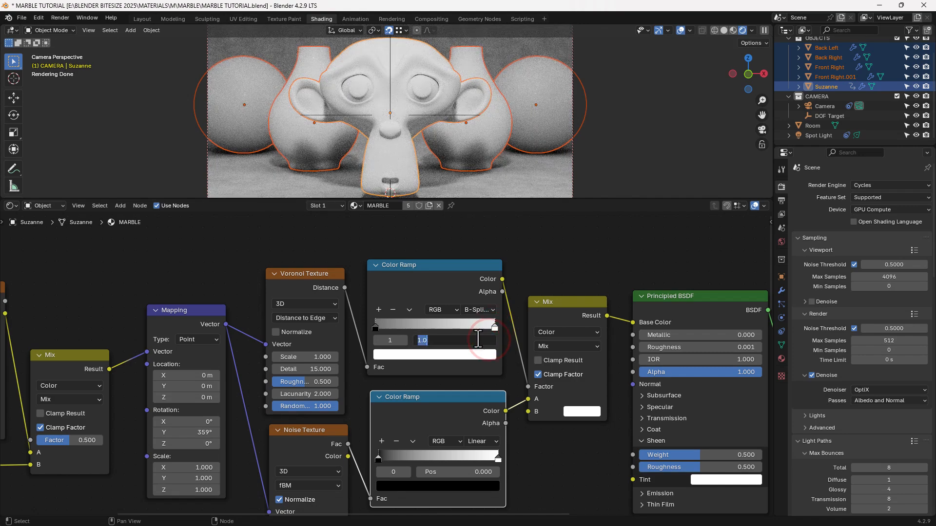
type(".25")
key("Return")
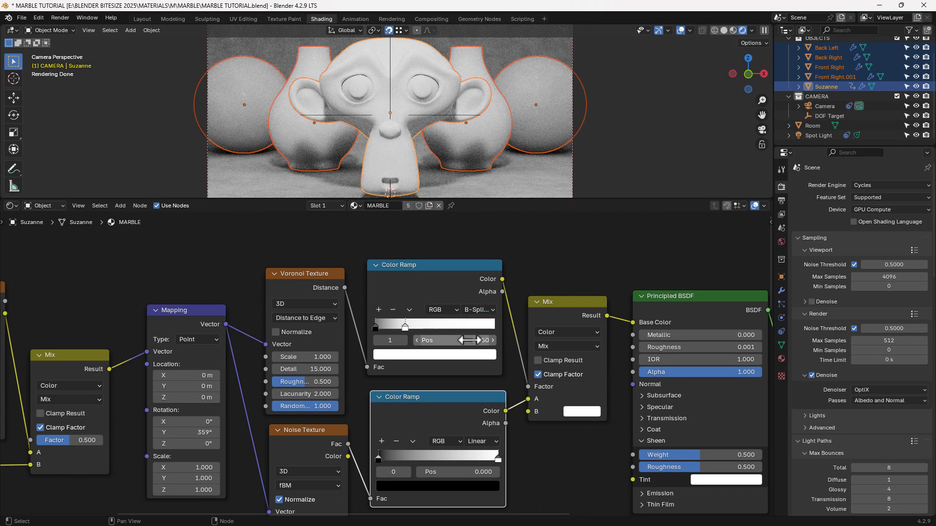
- Set the Noise Texture's Color Ramp to B-Spline interpolation
middle_click_drag(469, 379, 467, 313)
left_click(473, 372)
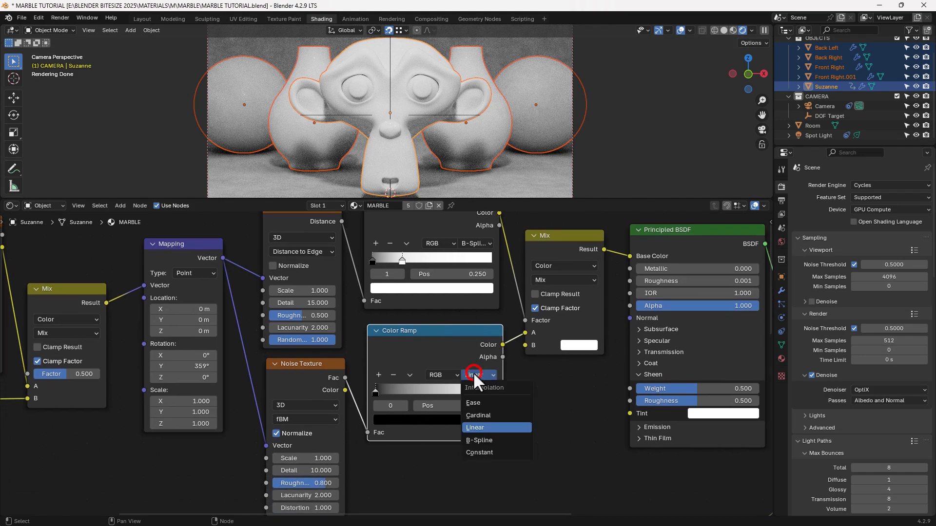
left_click(478, 437)
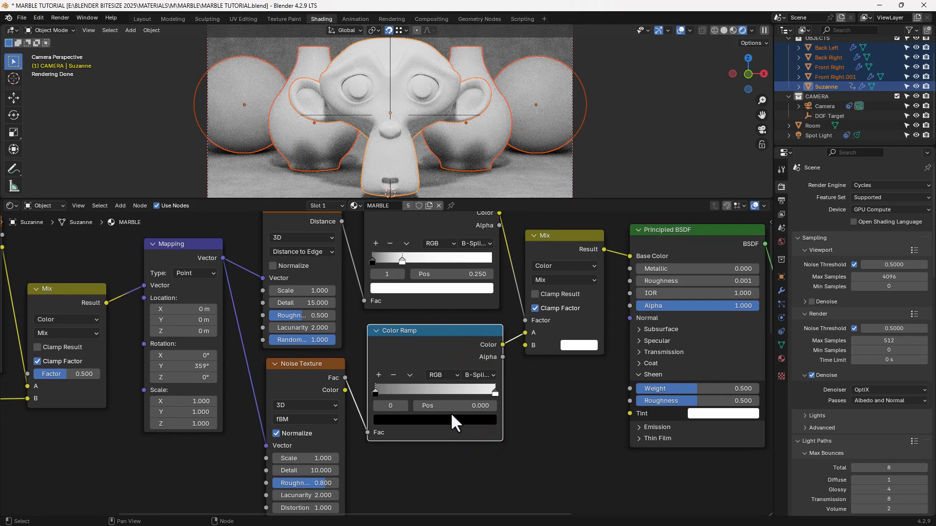
- Flip the Noise Texture's Color Ramp and then flip it back
left_click(408, 377)
left_click(413, 389)
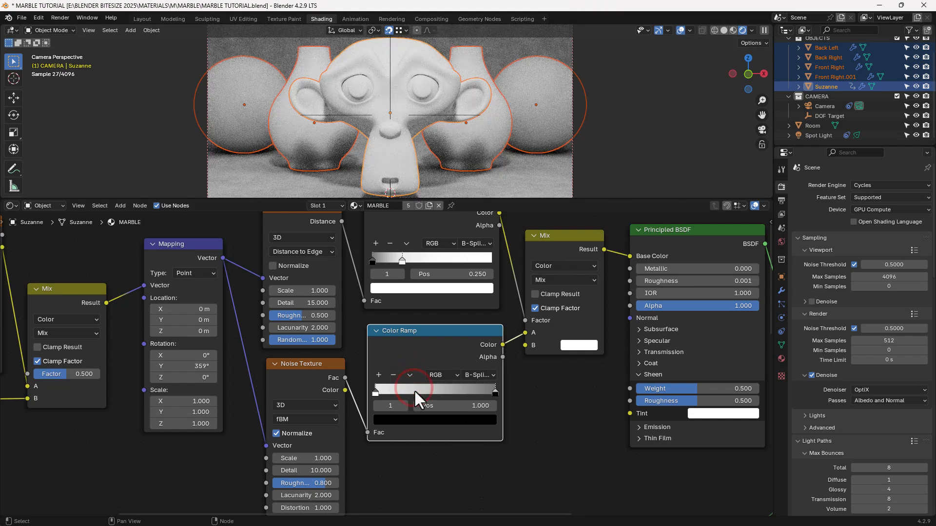
left_click(411, 375)
left_click(417, 384)
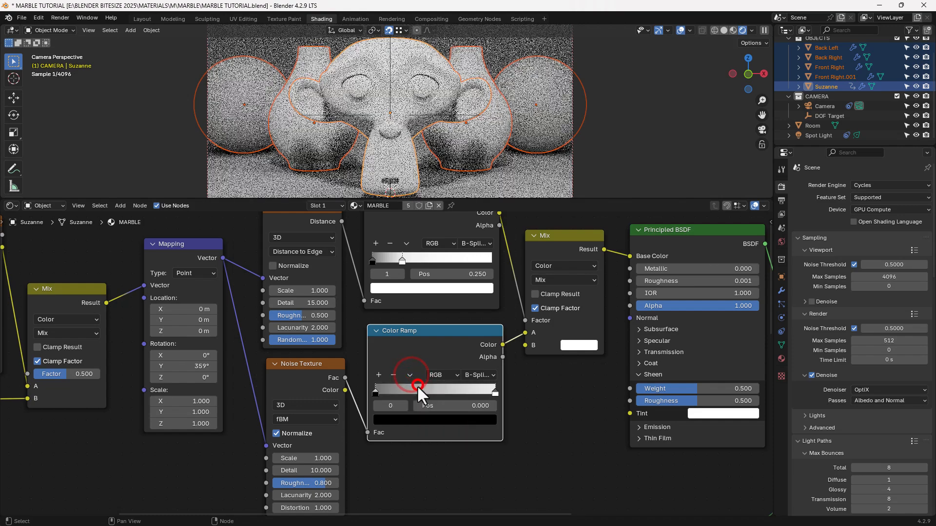
- Set the stops of the Noise Texture's Color Ramp to position 0.4 for black and 0.65 for white
left_click(373, 391)
left_click(432, 406)
type(".4")
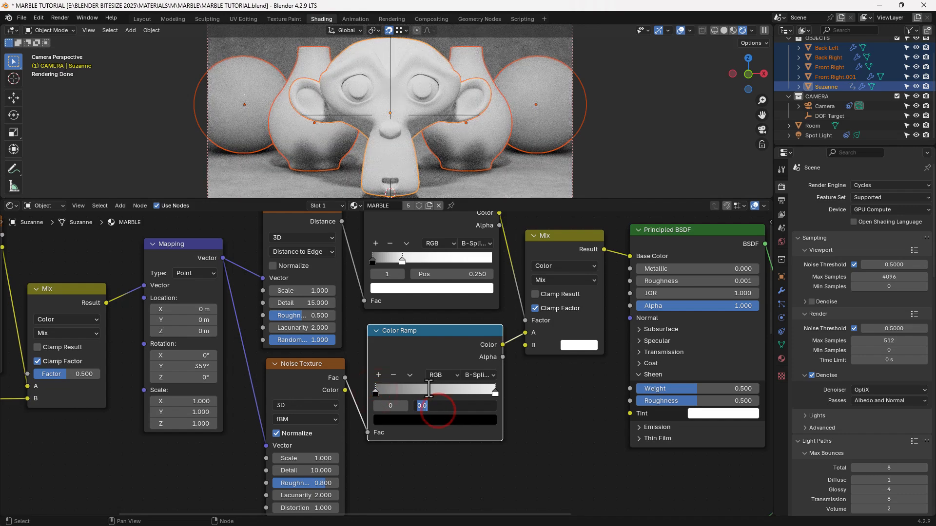
key("Return")
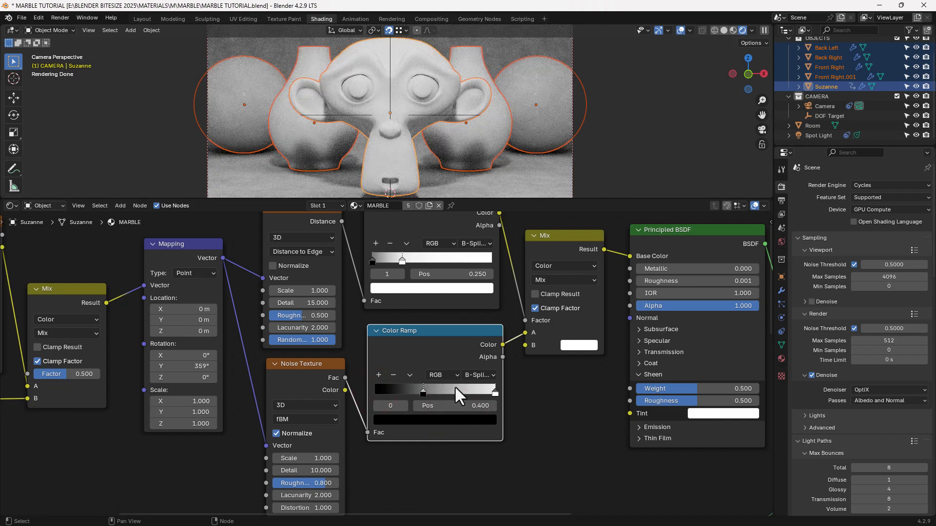
left_click_drag(490, 392, 452, 395)
left_click(456, 404)
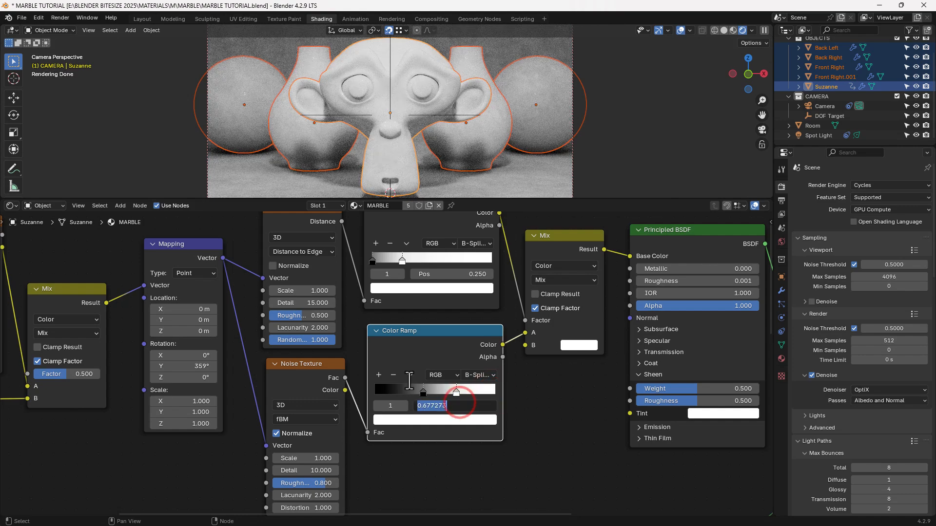
type(".65")
key("Return")
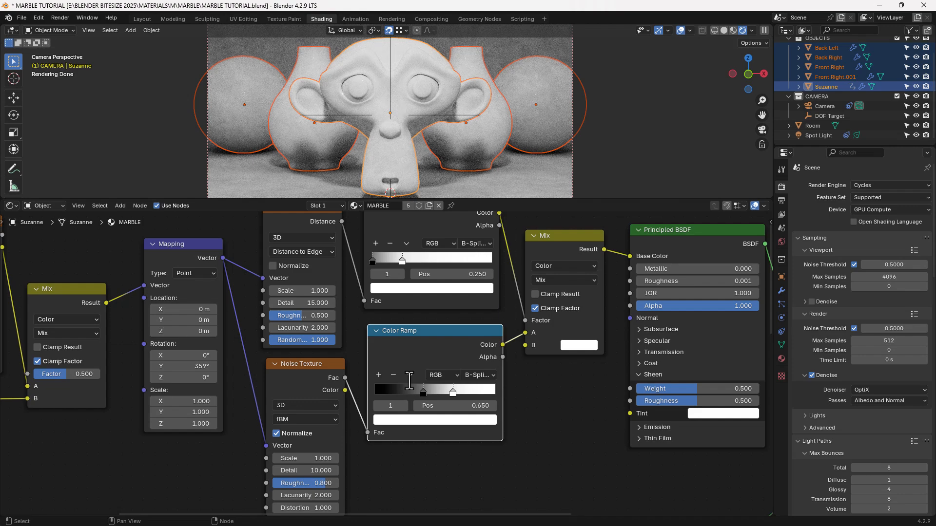
- Examine the node tree and the shading on Suzanne's face close up in the rendered camera view
scroll(405, 378, "down", 5)
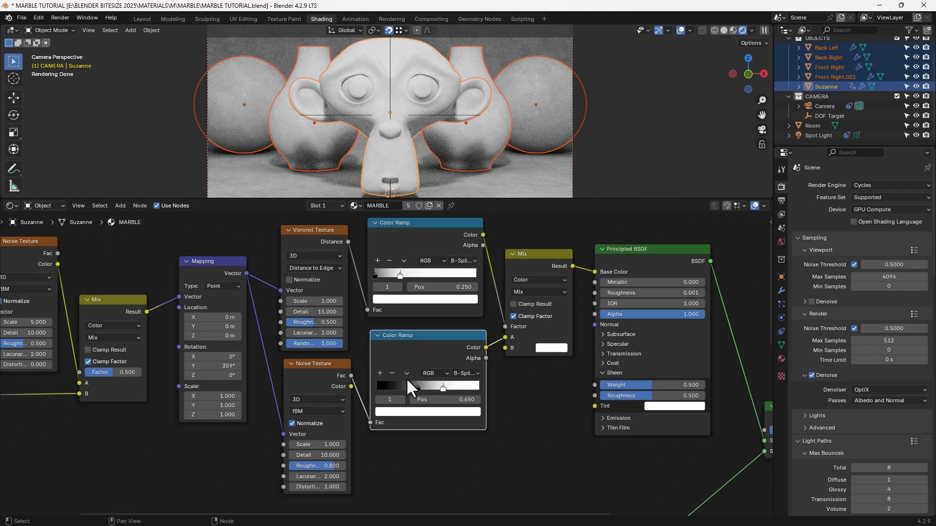
scroll(406, 378, "down", 1)
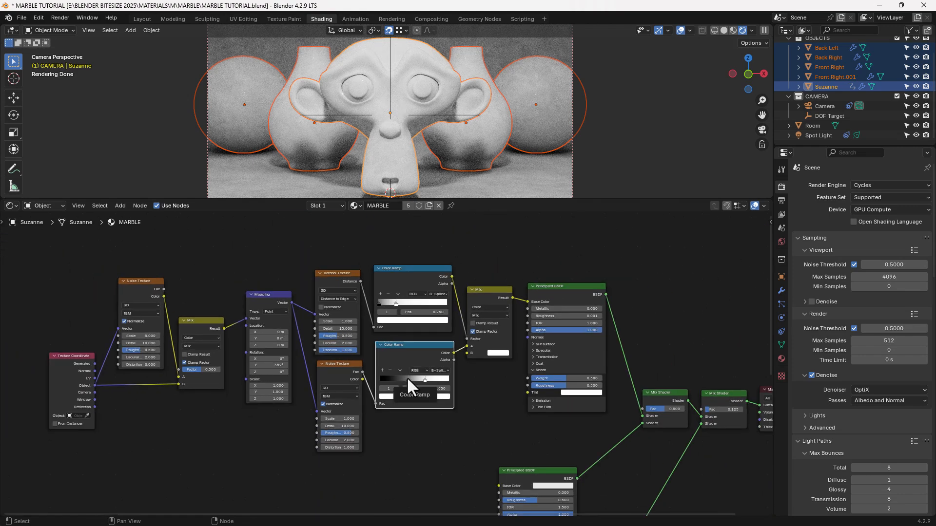
scroll(406, 376, "up", 2)
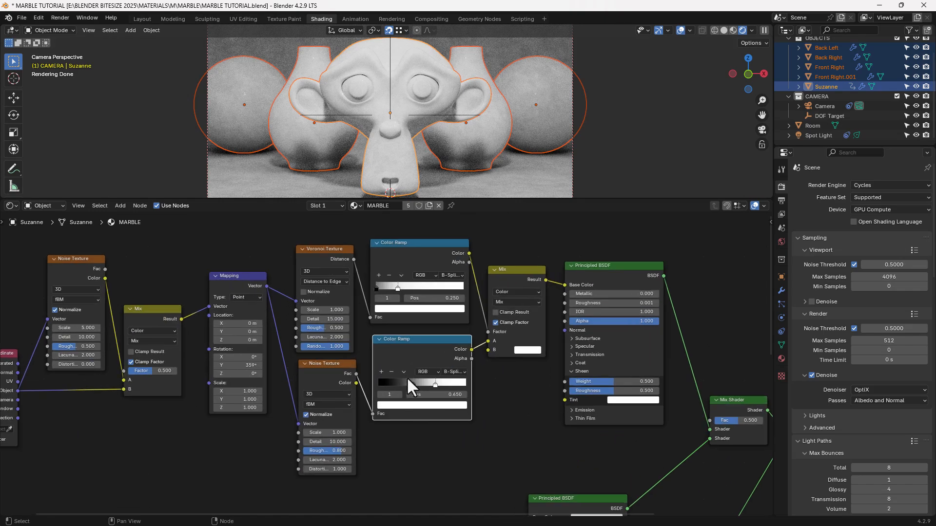
scroll(267, 119, "up", 5)
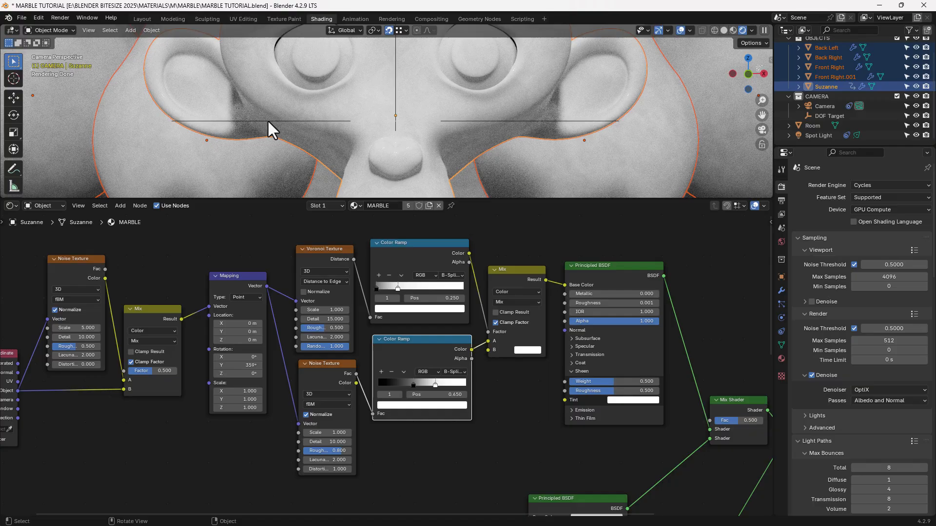
middle_click_drag(410, 81, 413, 146, "shift")
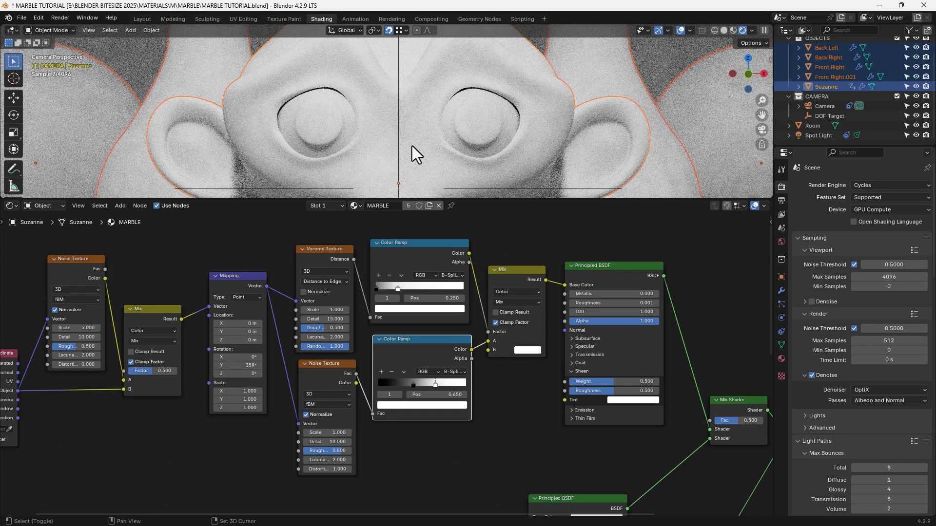
key("Home")
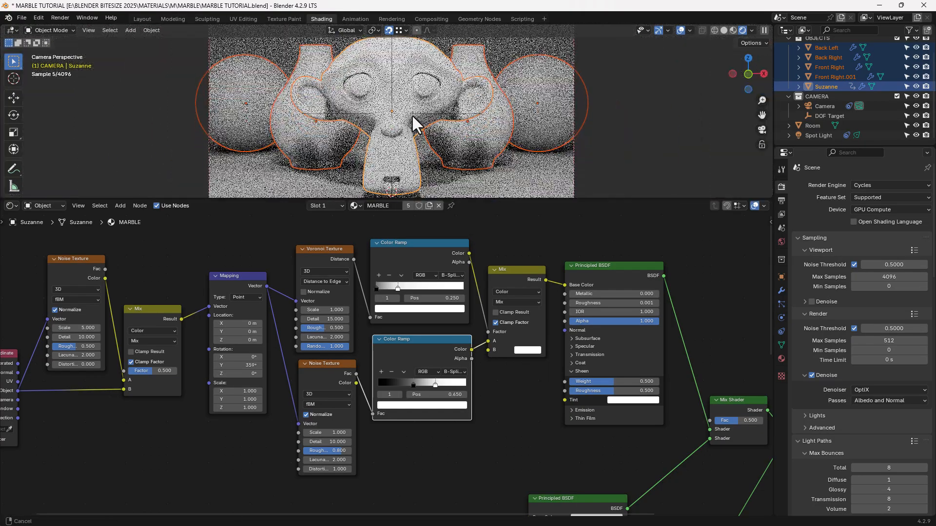
scroll(452, 329, "down", 1)
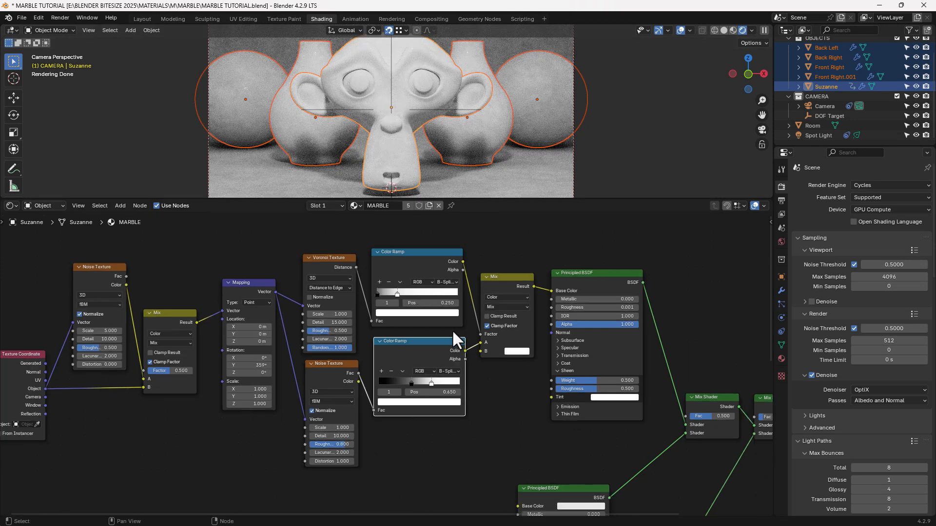
- Join all nodes from the Texture Coordinate through the upper Principled BSDF into one frame
scroll(452, 330, "down", 2)
mouse_move(463, 373)
middle_mouse_down()
mouse_move(472, 382)
mouse_move(466, 372)
middle_mouse_up()
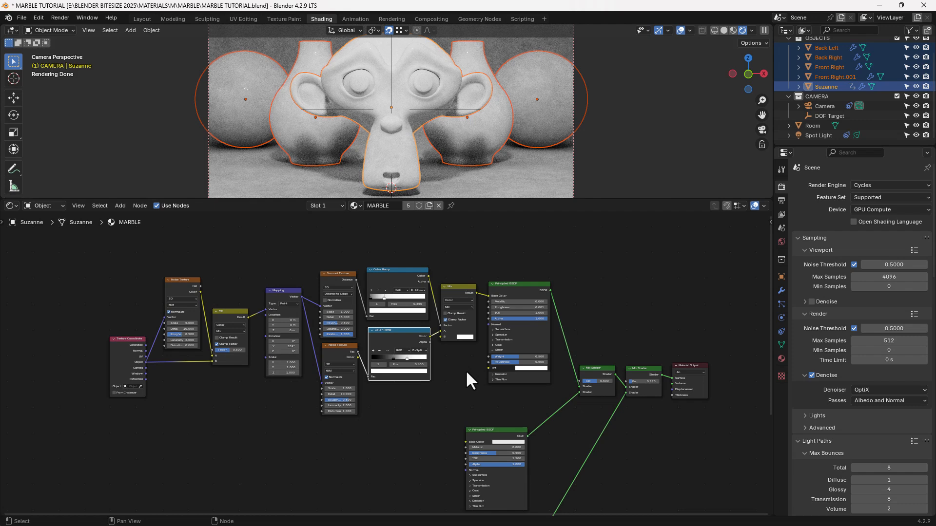
left_click(466, 373)
left_click_drag(105, 243, 518, 406)
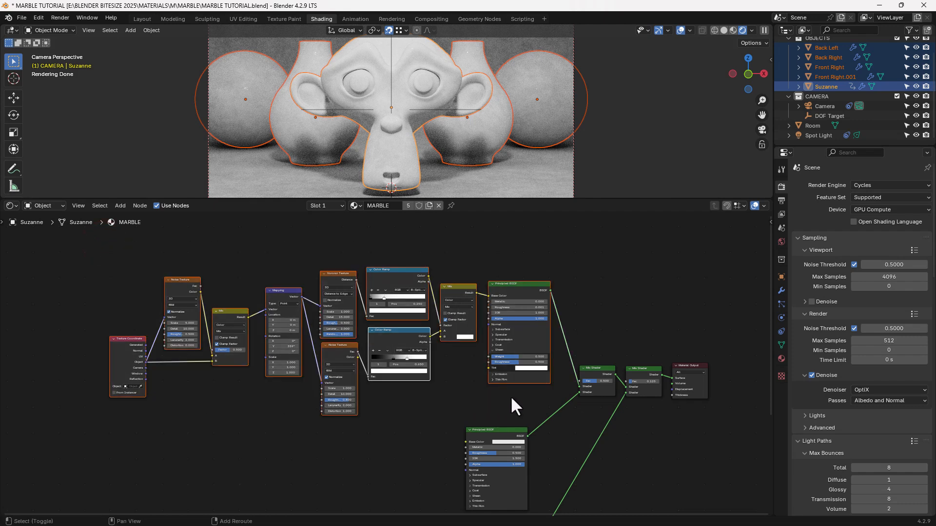
key("ctrl+j")
- Name and label the new frame BACKGROUND TEXTURE and save the file
key("n")
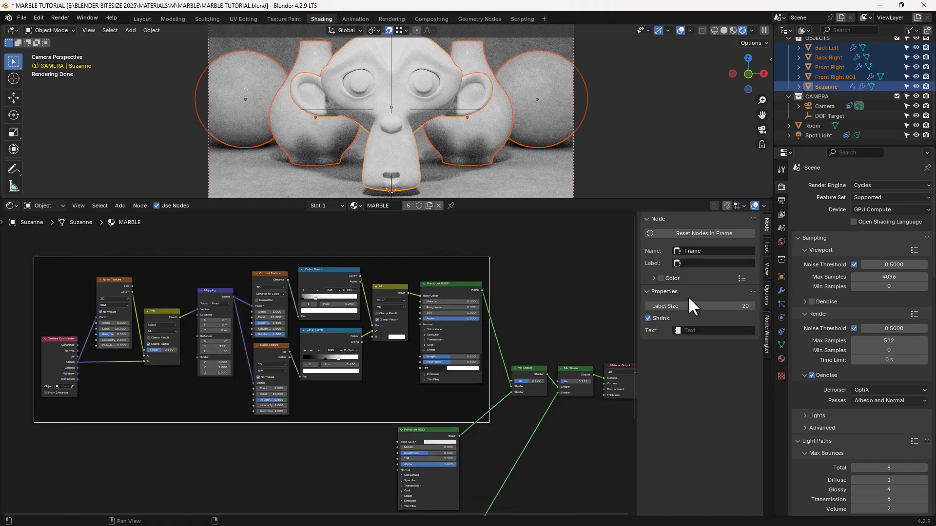
left_click(688, 251)
type("BACKGROUND TEXTURE")
key("Return")
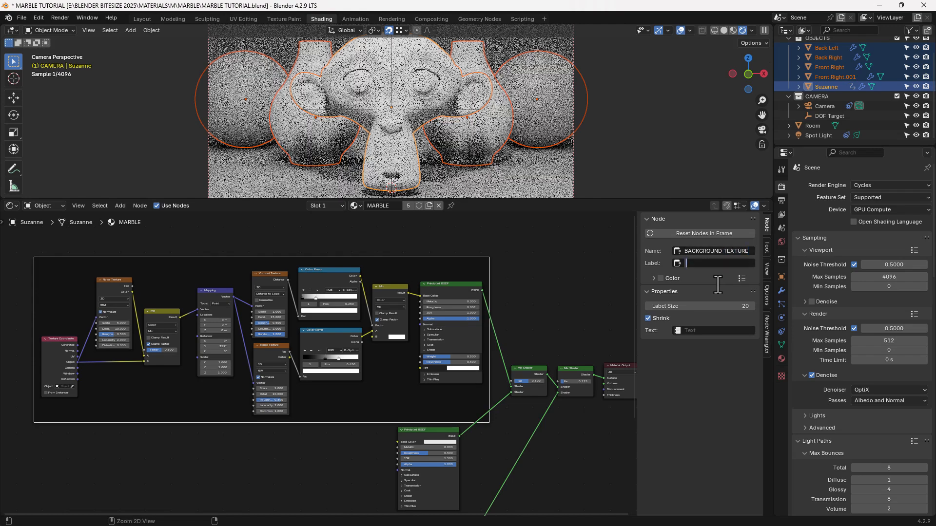
left_click(578, 270)
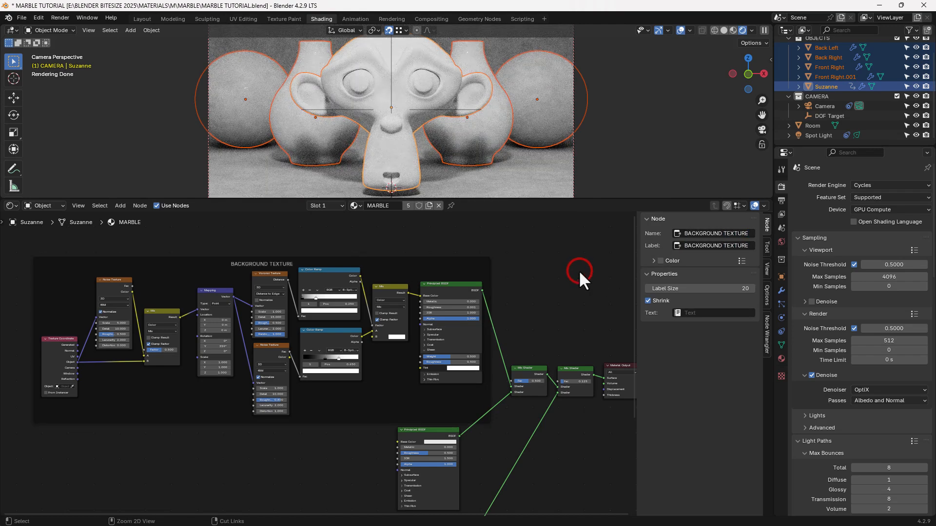
key("ctrl+s")
- Move the unframed Principled BSDF and the POLISHED STONE frame further down to make room for a second texture chain
scroll(520, 318, "down", 3)
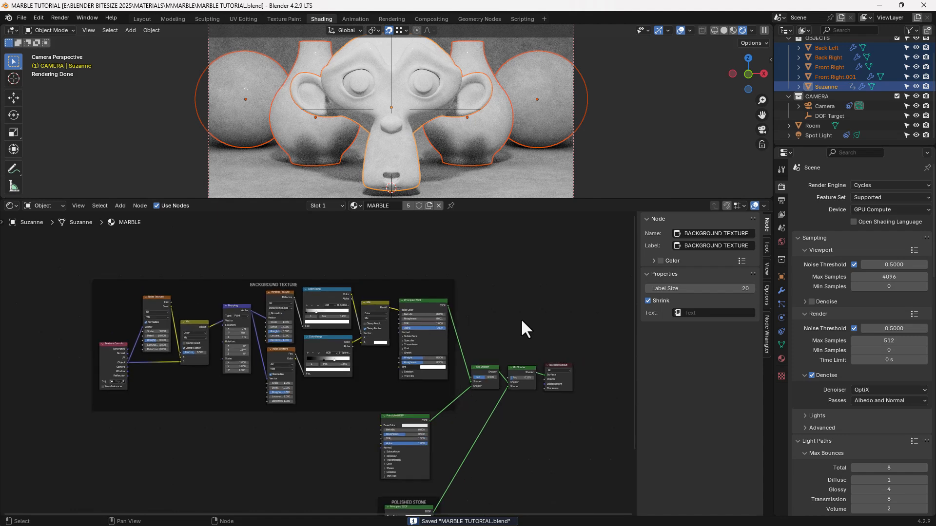
middle_click_drag(521, 318, 537, 264)
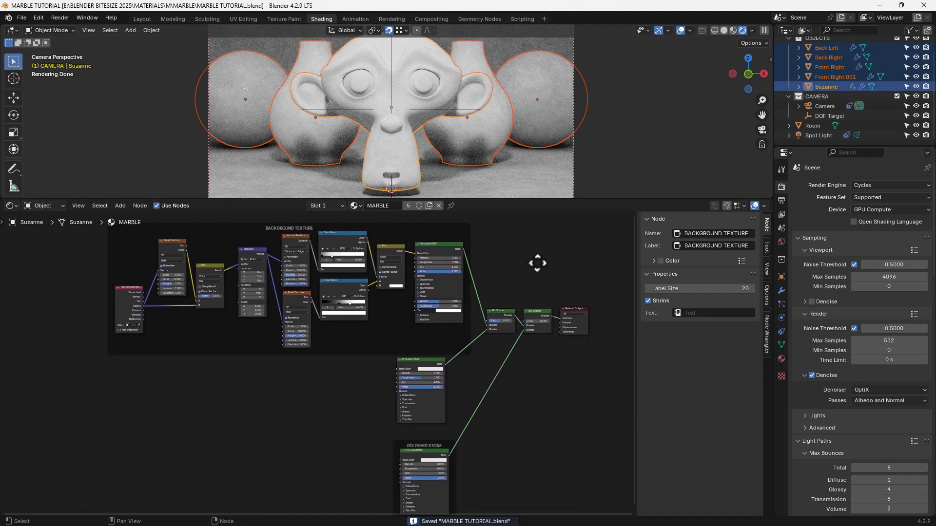
scroll(537, 264, "up", 1)
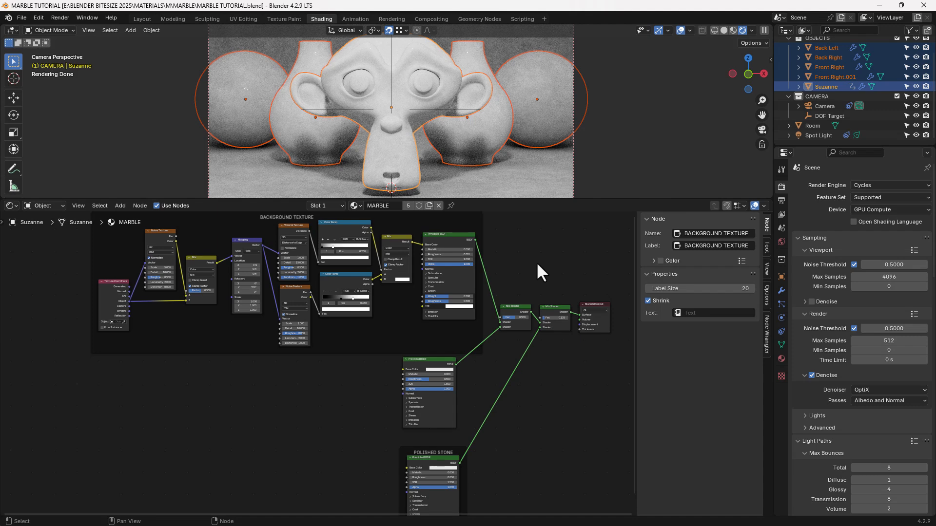
scroll(440, 468, "up", 2)
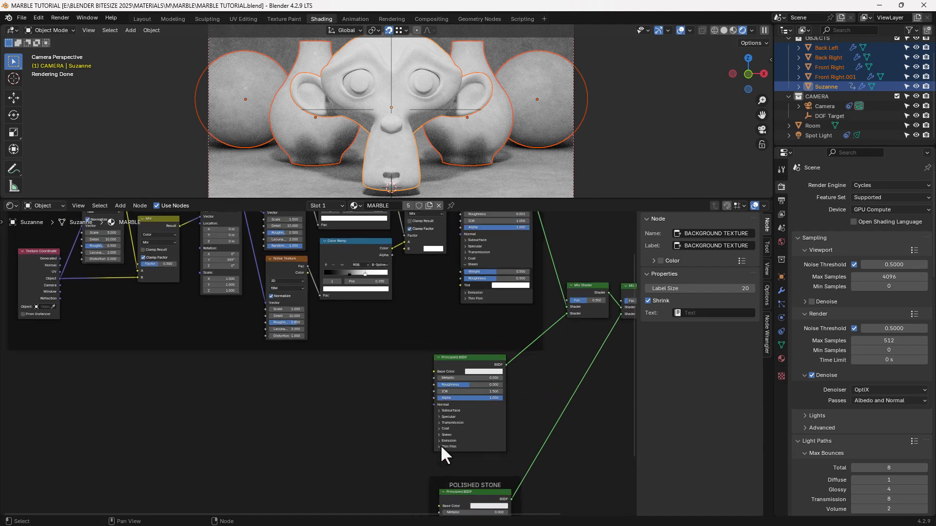
middle_click_drag(440, 444, 460, 385)
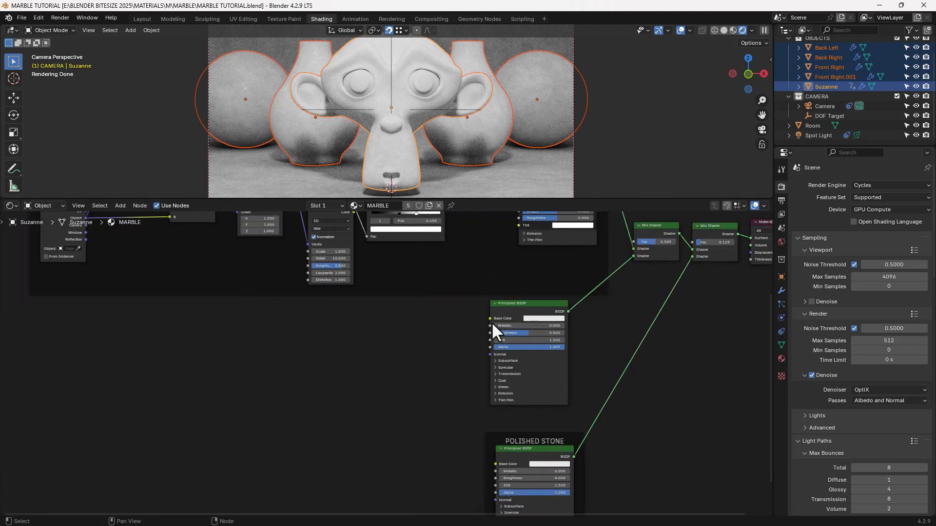
left_click_drag(506, 307, 529, 328)
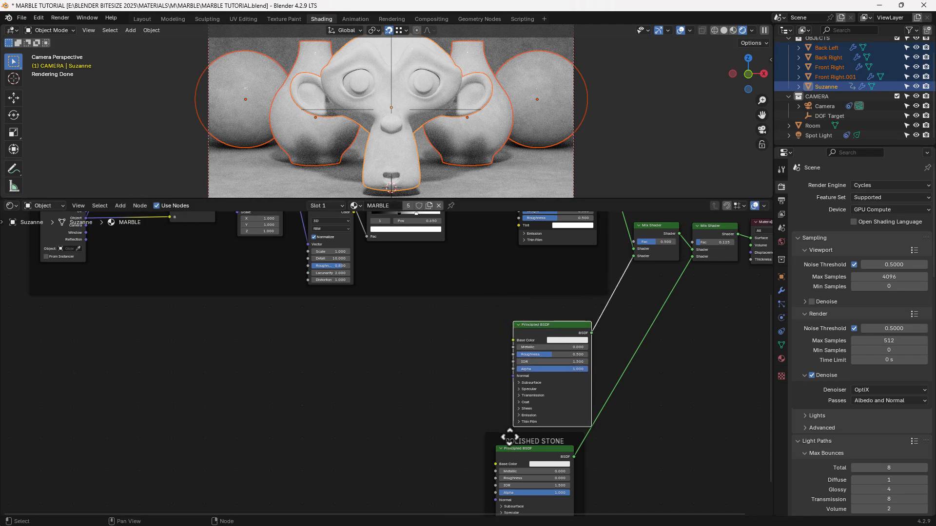
left_click_drag(510, 437, 536, 492)
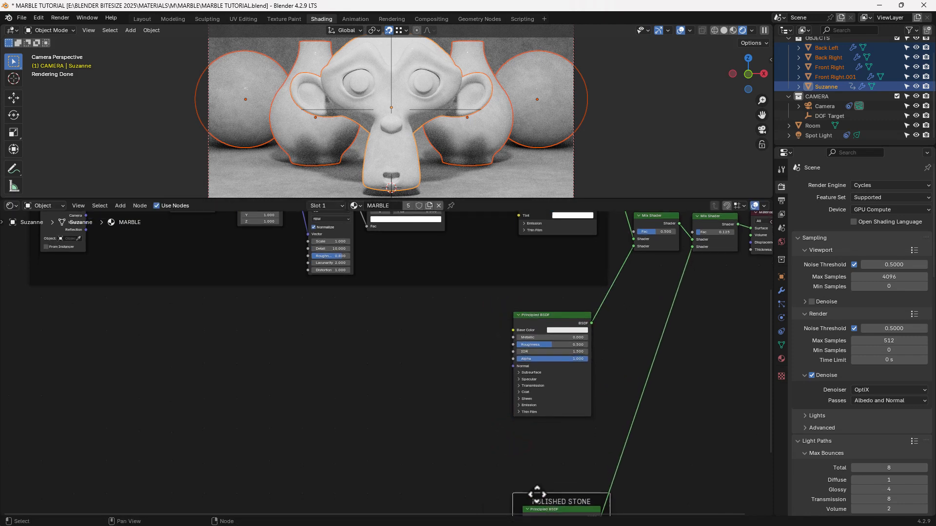
left_click_drag(541, 326, 558, 379)
left_click(552, 325)
middle_click_drag(437, 382, 434, 346)
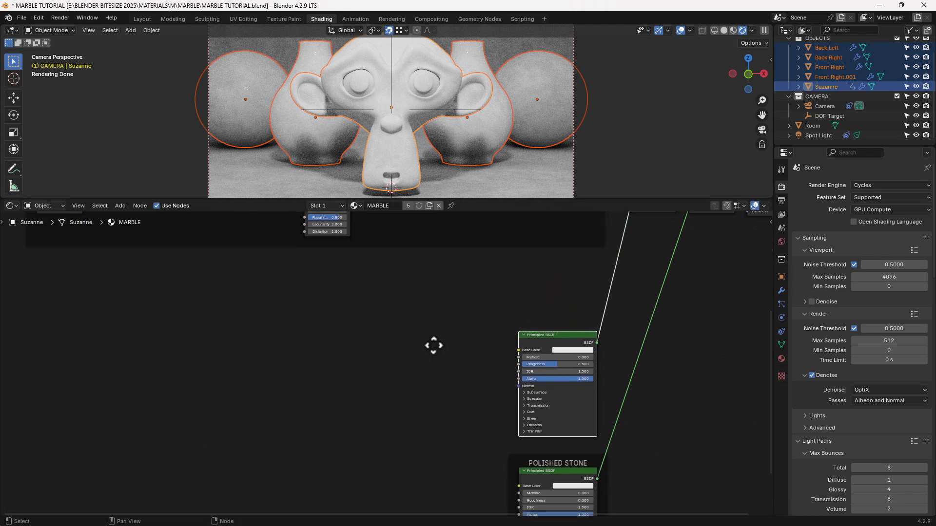
- Add a Texture Coordinate node with its Object output linked to the unframed Principled BSDF's Base Color, placed well to its left
key("shift+a")
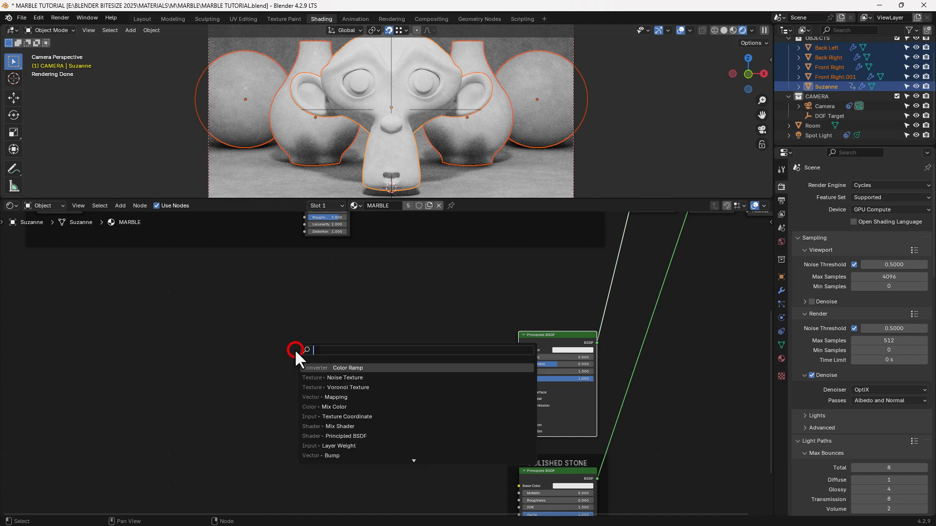
left_click(294, 349)
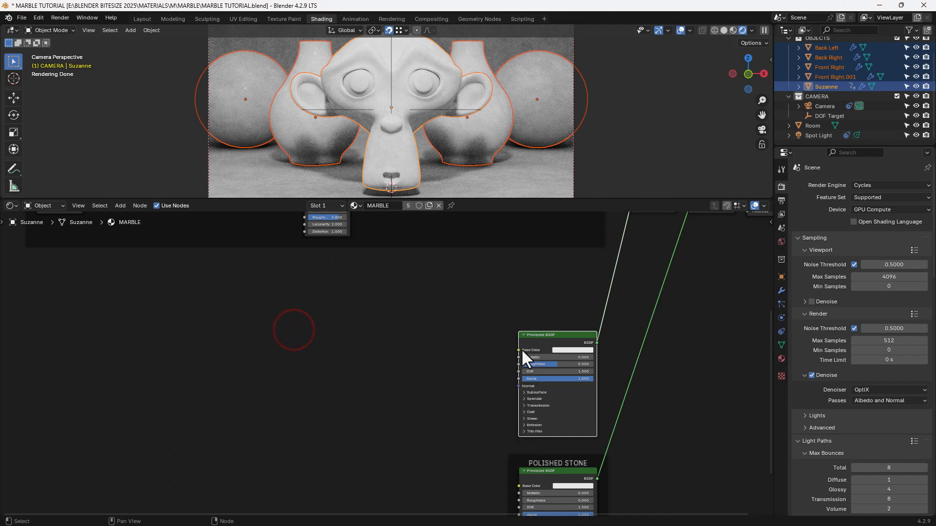
left_click_drag(518, 350, 354, 364)
type("T")
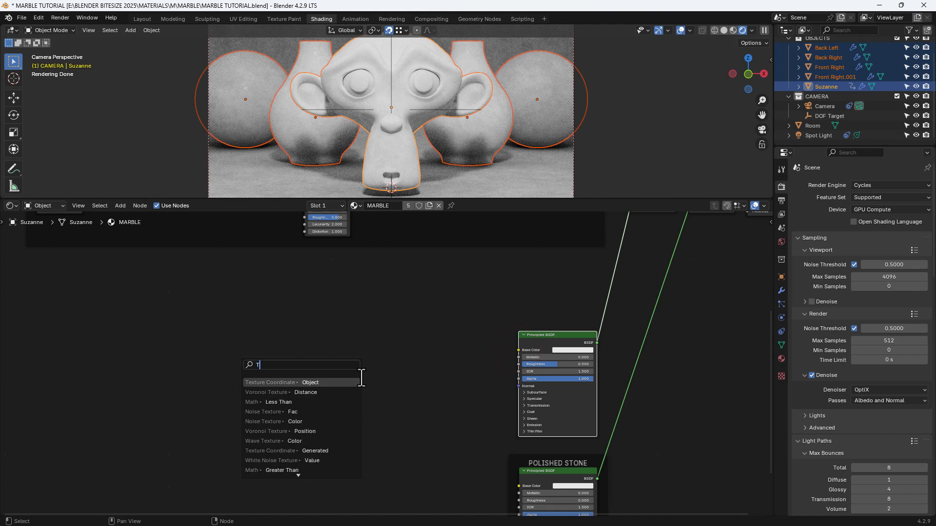
type("EXTURE C")
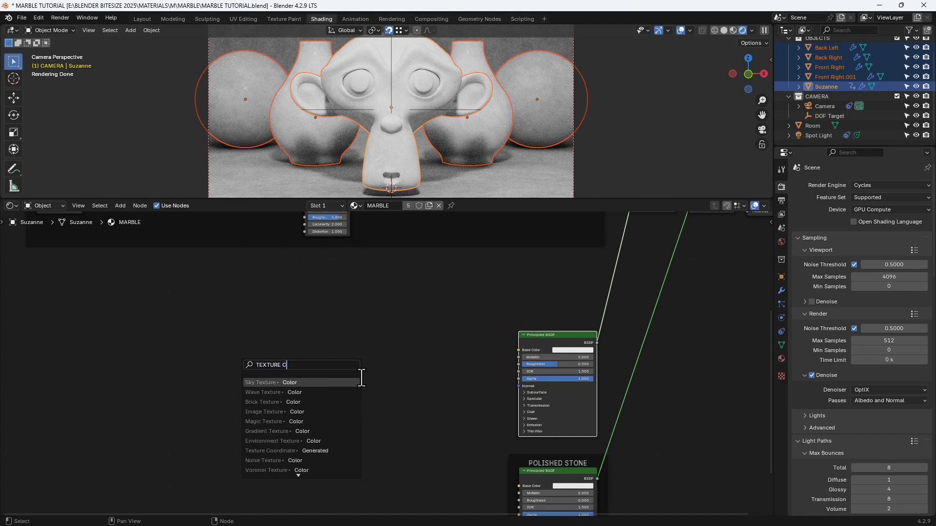
type("OORD")
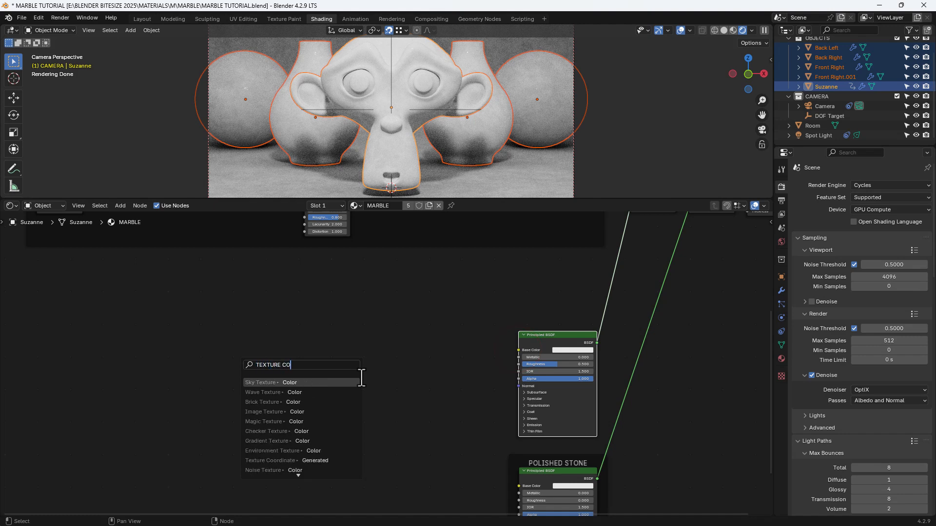
key("Down")
key("Down")
key("Down")
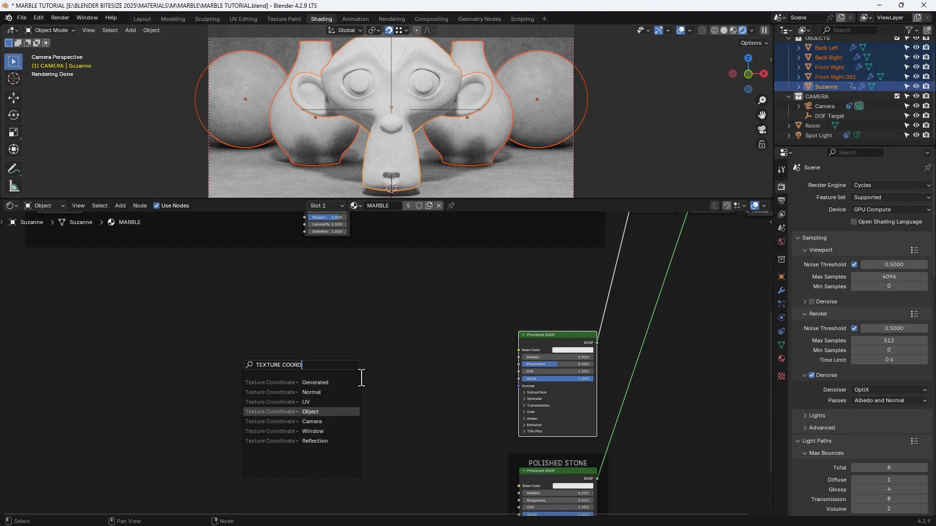
key("Return")
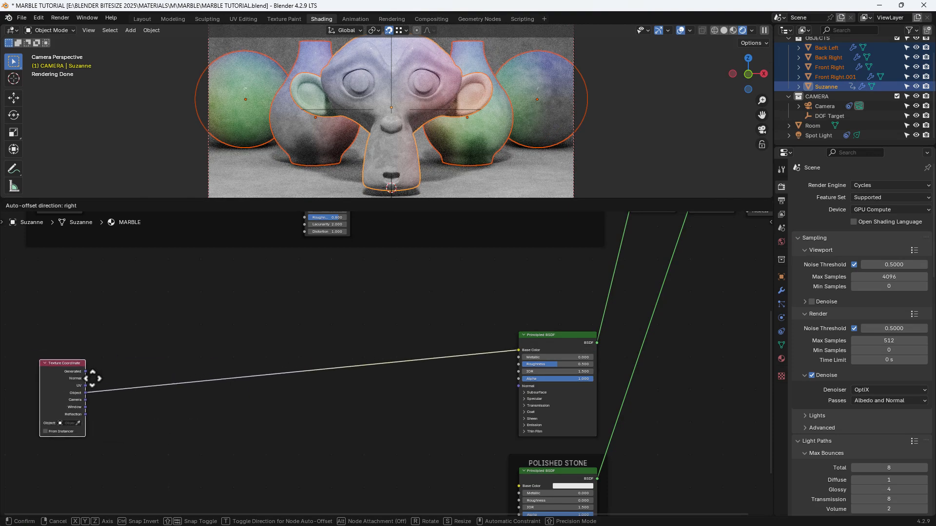
left_click(97, 379)
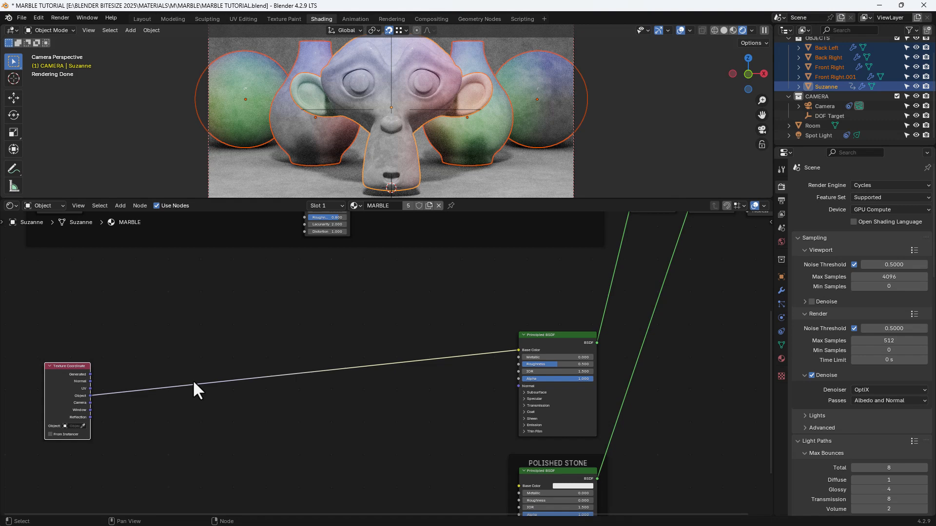
- Insert a Noise Texture on the link between the new Texture Coordinate and the Principled BSDF's Base Color
scroll(213, 379, "up", 1)
middle_click_drag(213, 378, 321, 368)
key("shift+a")
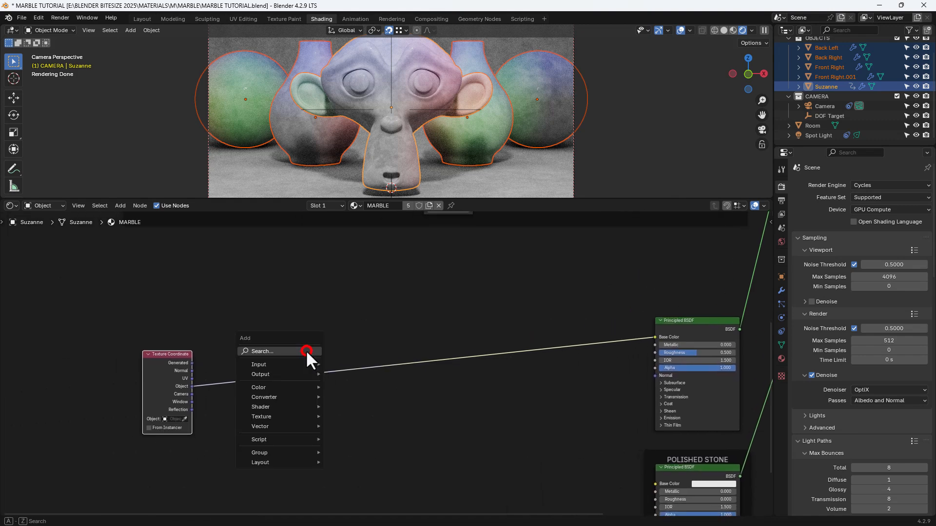
type("noise")
key("Return")
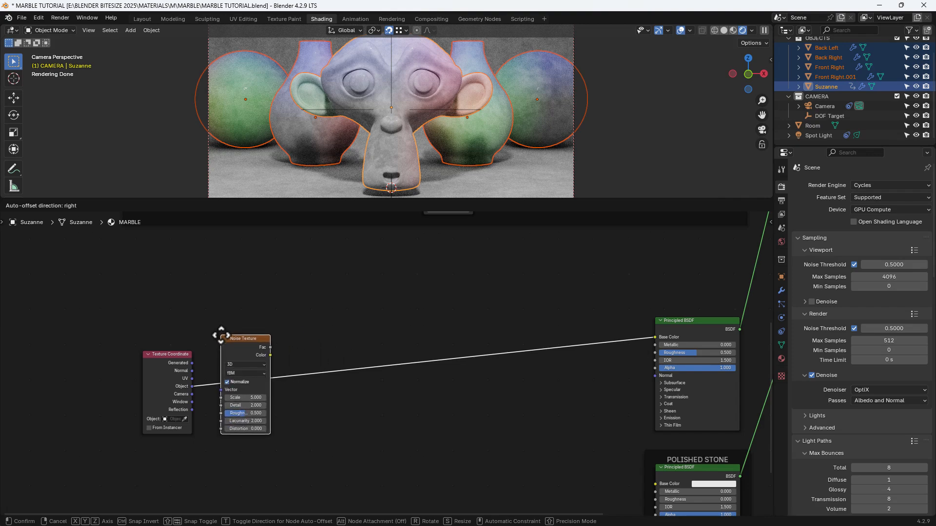
left_click(221, 335)
- Insert a color Mix node between the Noise Texture and Principled BSDF, and link the Texture Coordinate's Object output to its B input
key("shift+a")
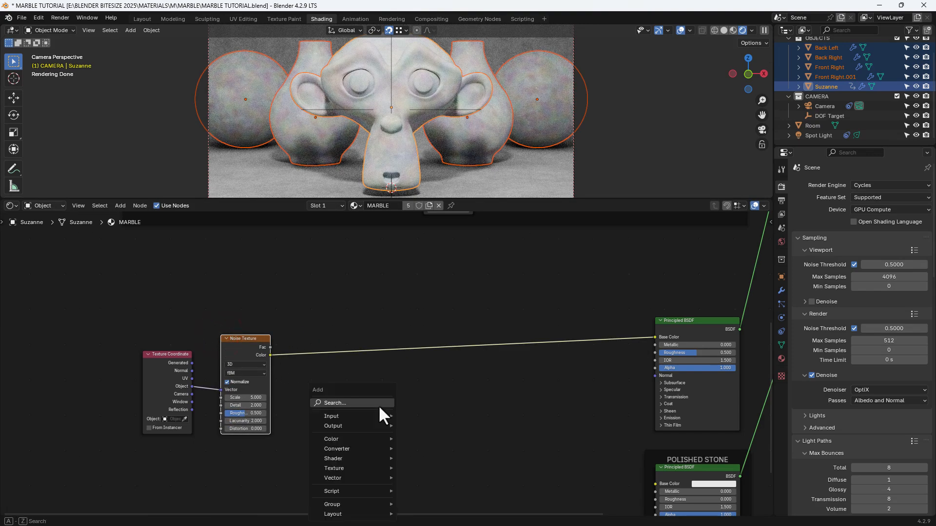
left_click(378, 405)
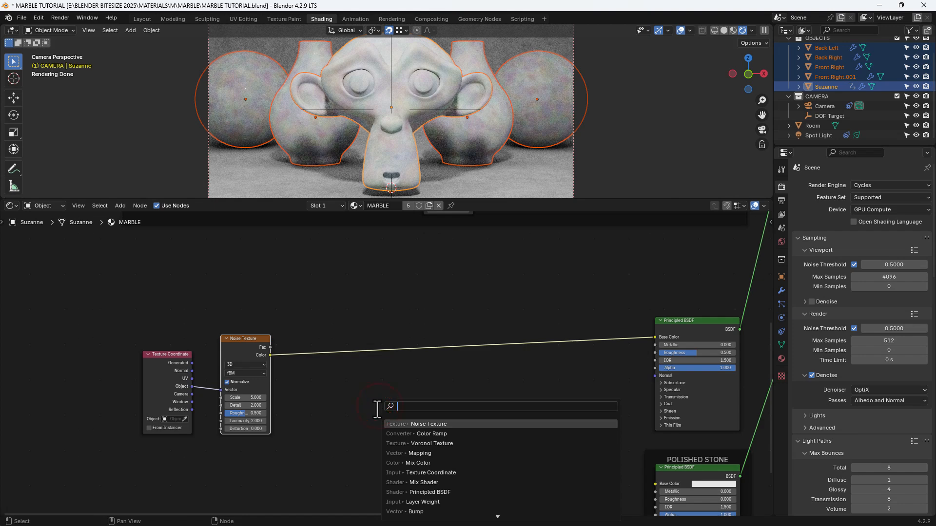
type("MIX")
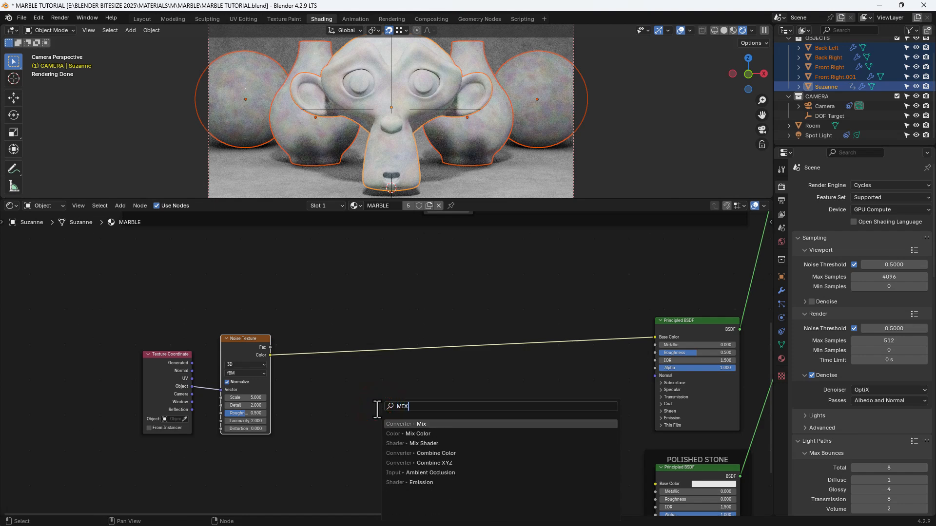
key("Return")
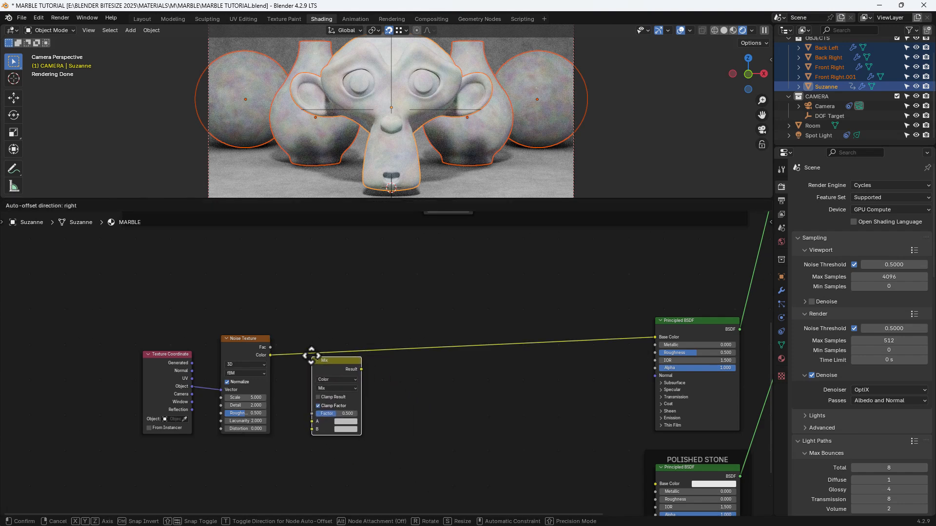
left_click(309, 351)
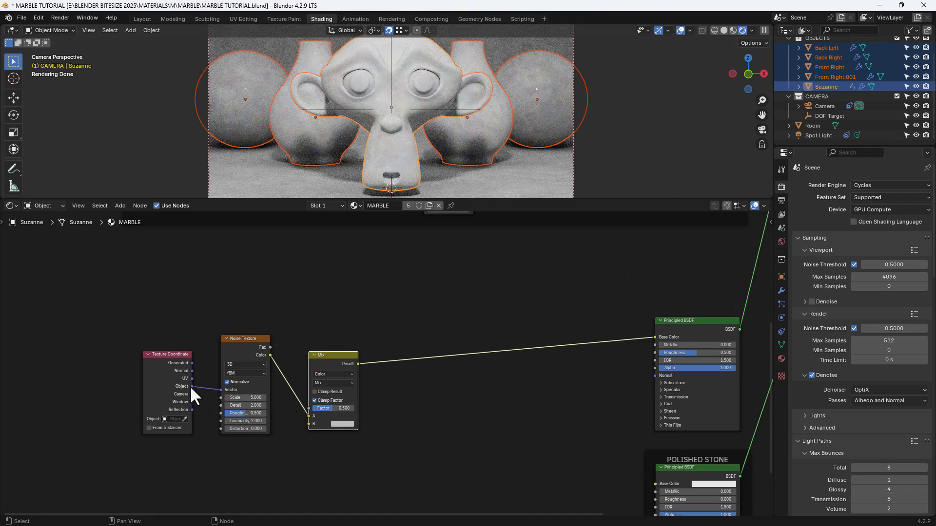
left_click_drag(192, 393, 309, 423)
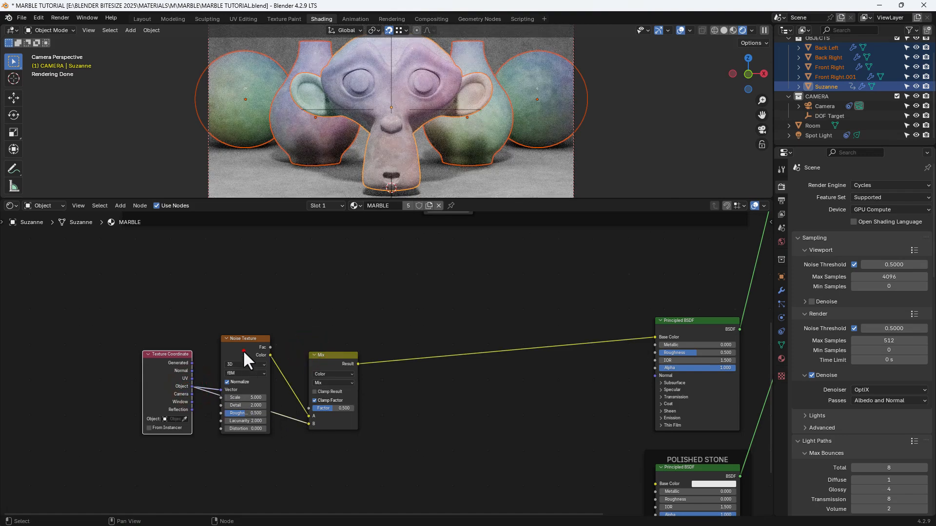
- Spread out the chain's start by raising the Noise Texture, lowering the Texture Coordinate and shifting the Mix node closer to them
left_click_drag(243, 350, 244, 320)
left_click_drag(174, 362, 188, 394)
left_click_drag(323, 359, 301, 352)
- Set the Noise Texture's Detail to 10 and the Mix node's Factor to 0.55
scroll(245, 409, "up", 2)
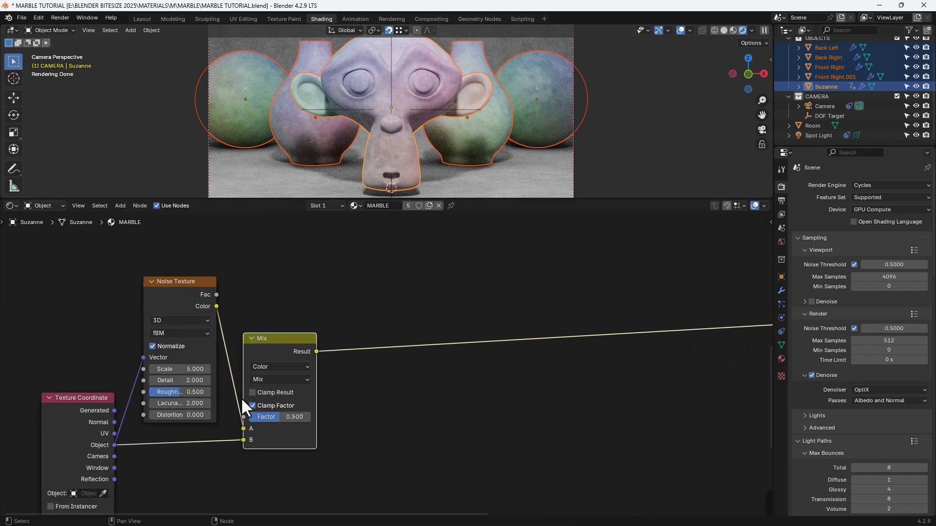
middle_click_drag(245, 408, 299, 373)
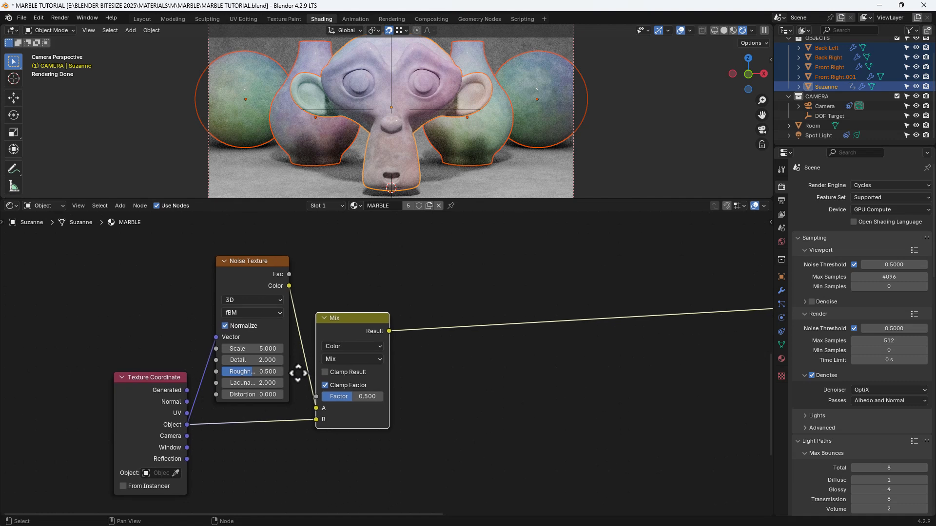
left_click(268, 350)
key("Tab")
type("10")
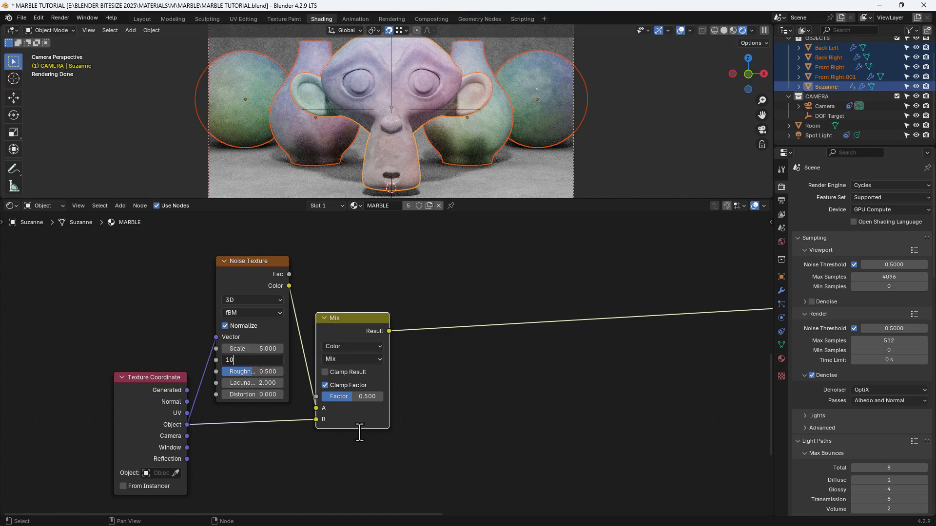
key("Return")
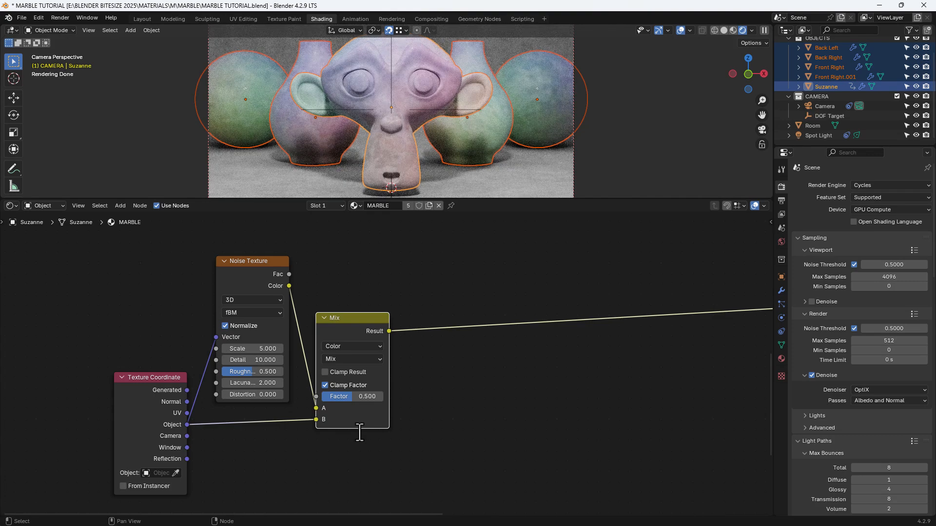
left_click(361, 396)
type(".55")
key("Return")
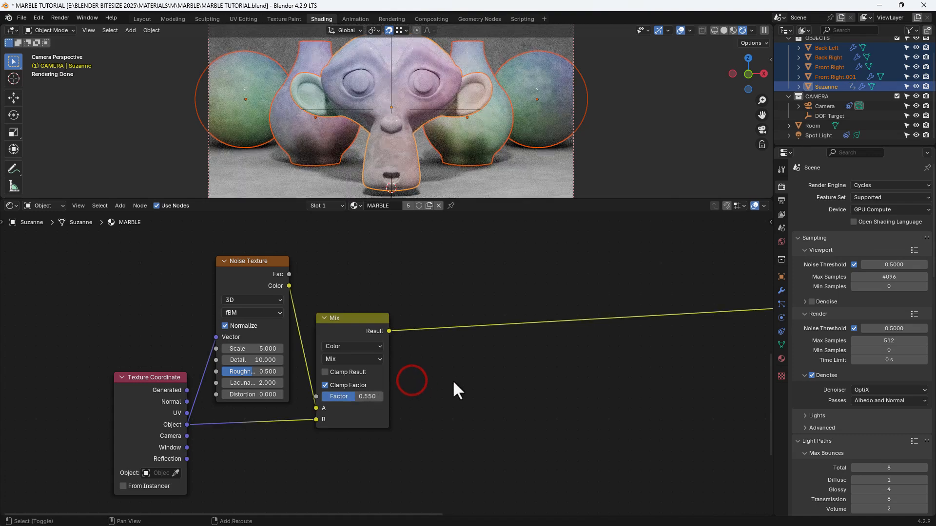
- Insert a Mapping node on the link between the Mix node's Result and the Principled BSDF's Base Color
key("shift+a")
type("MAPPING")
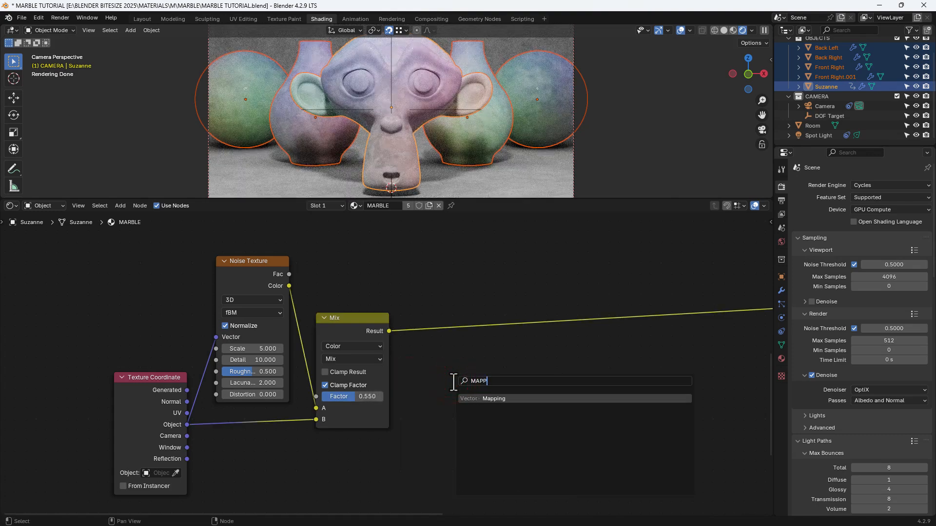
key("Return")
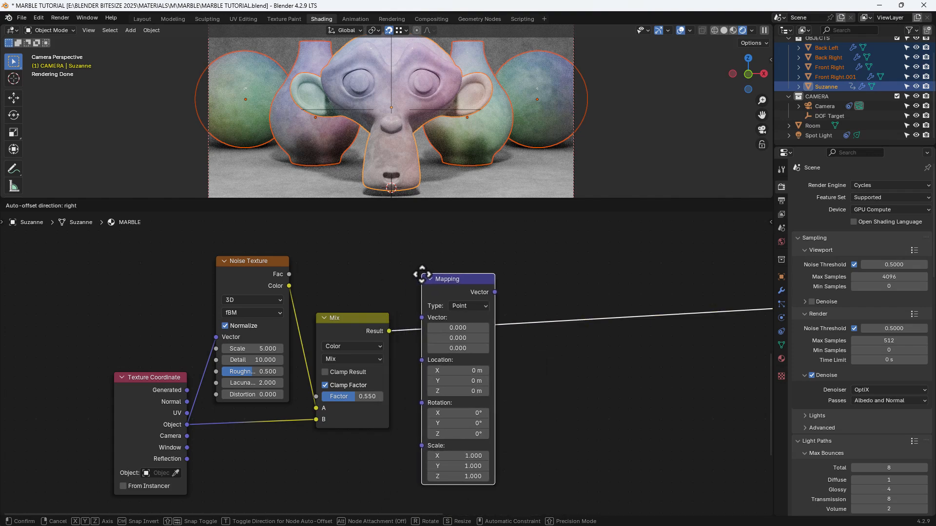
left_click(423, 274)
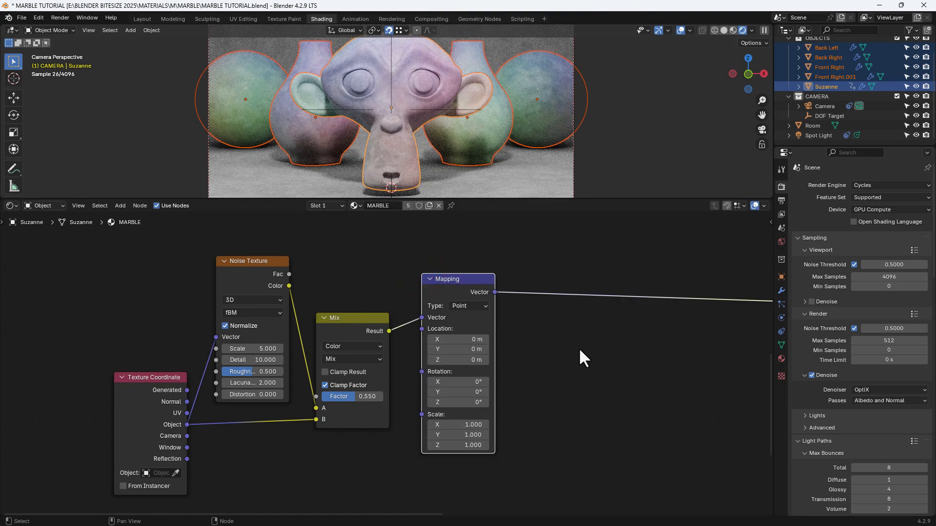
- Insert a Voronoi Texture after the Mapping node and link its Distance output to the Principled BSDF's Base Color
middle_click_drag(578, 347, 371, 363)
key("shift+a")
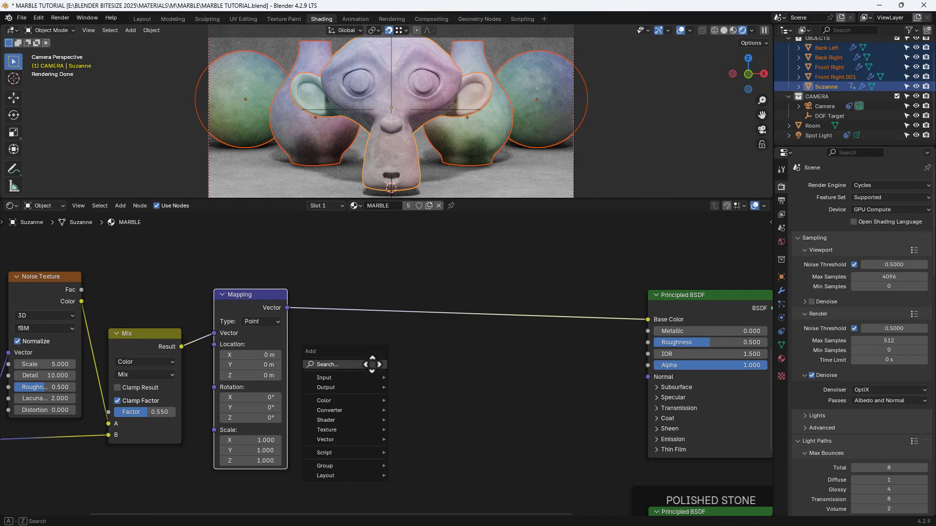
left_click(371, 364)
type("voro")
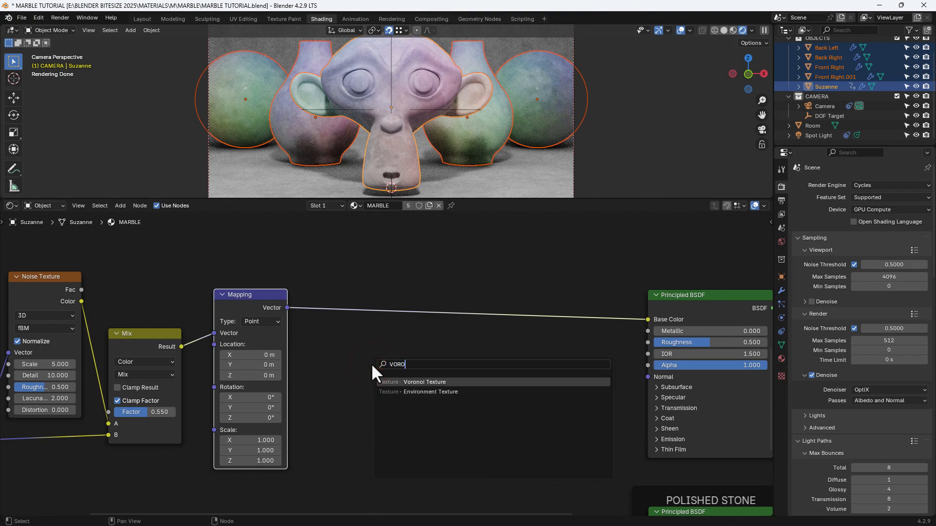
key("Return")
left_click(322, 284)
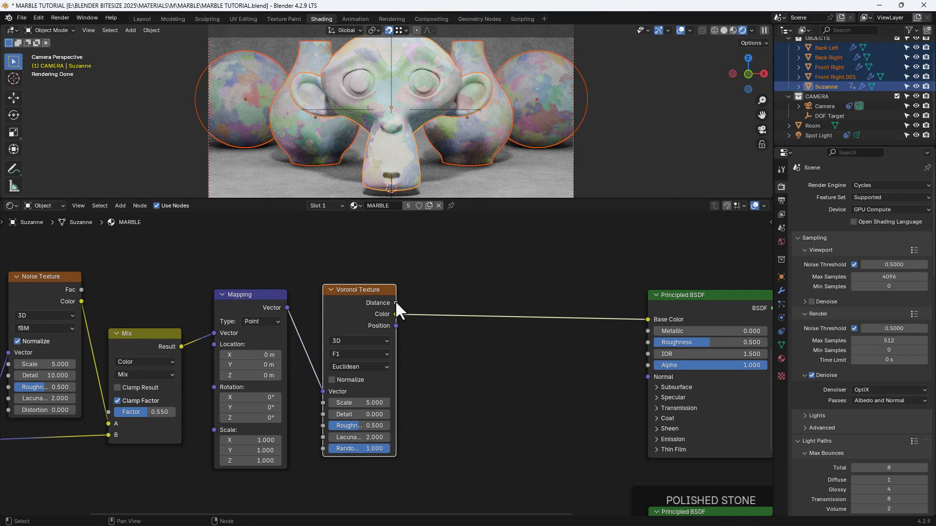
left_click_drag(395, 303, 655, 325)
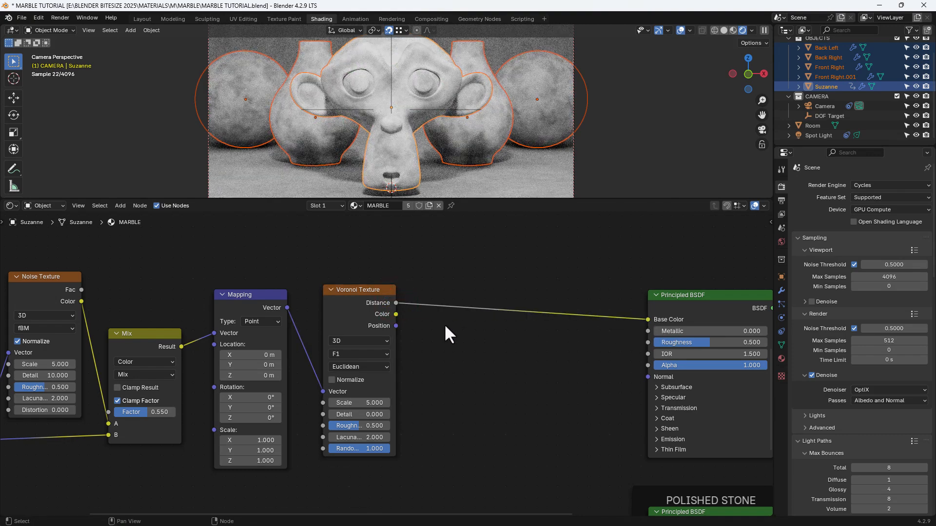
- Set the Voronoi Texture to Distance to Edge with Scale 1, Detail 10 and Lacunarity 5
left_click(371, 353)
left_click(370, 410)
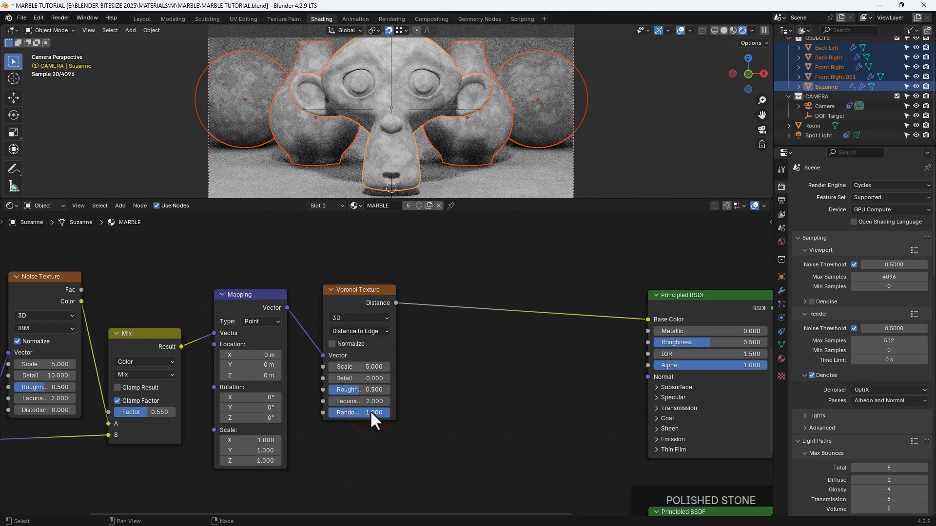
left_click(366, 367)
type("1")
key("Tab")
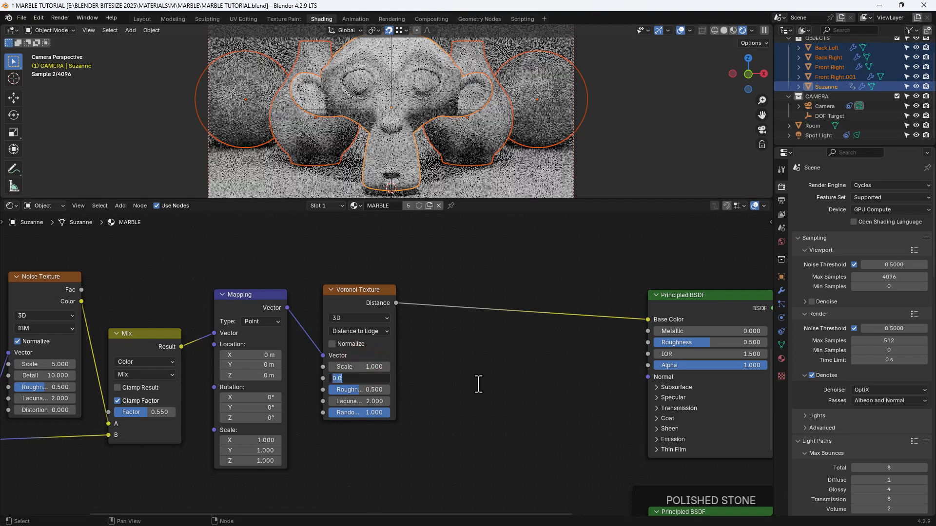
type("10")
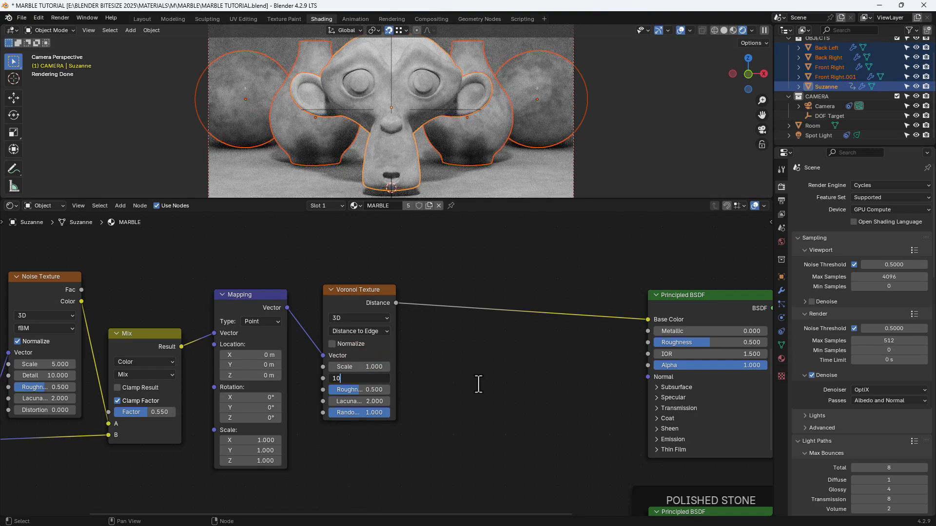
key("Tab")
key("Tab")
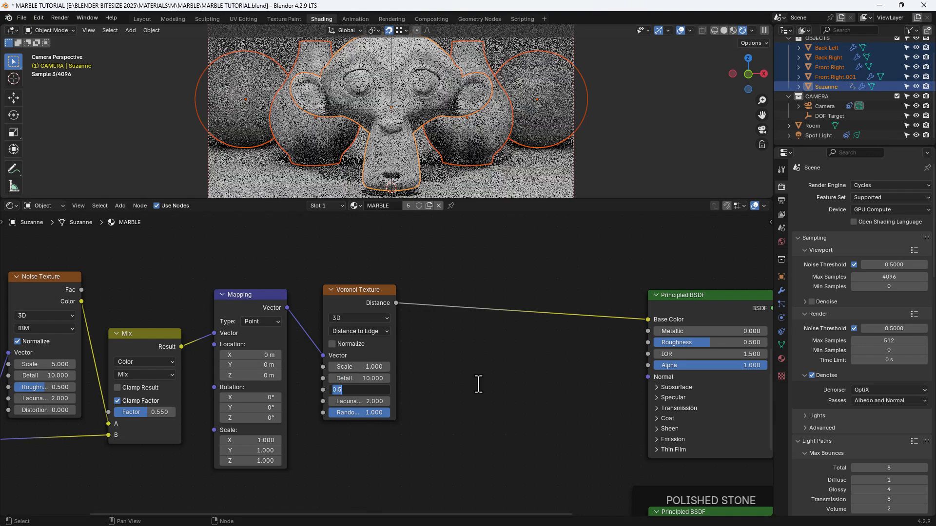
type("5")
key("Return")
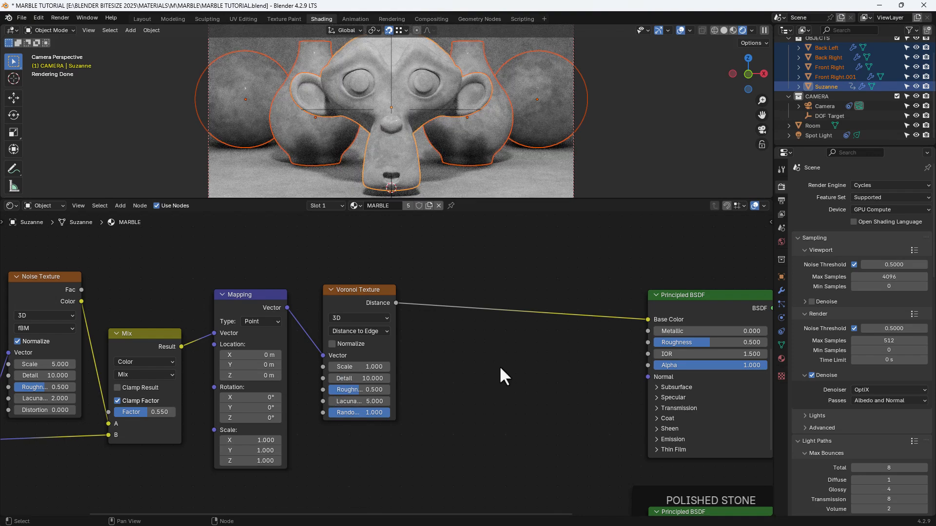
- Insert a Color Ramp between the Voronoi Texture and the Principled BSDF, and place a duplicate of it in series right after
middle_click_drag(501, 369, 415, 378)
key("shift+a")
left_click(416, 378)
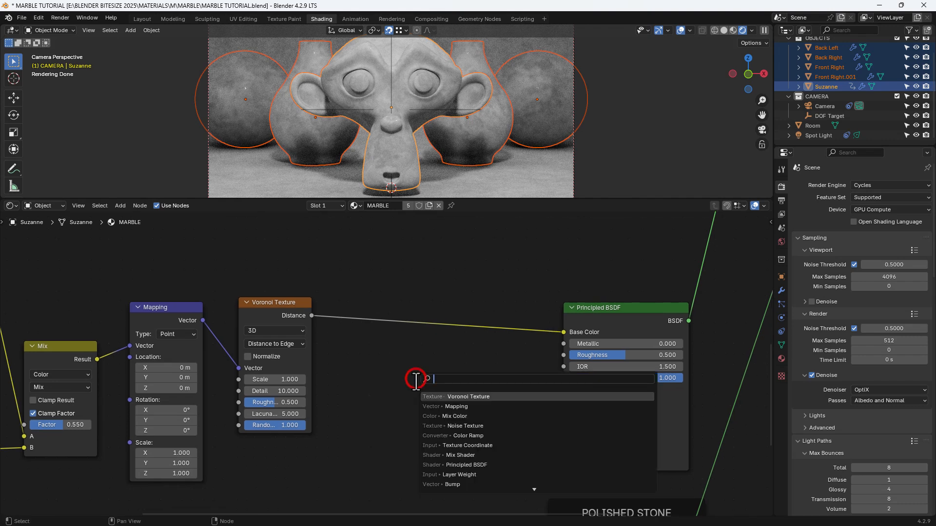
type("COLR")
key("Return")
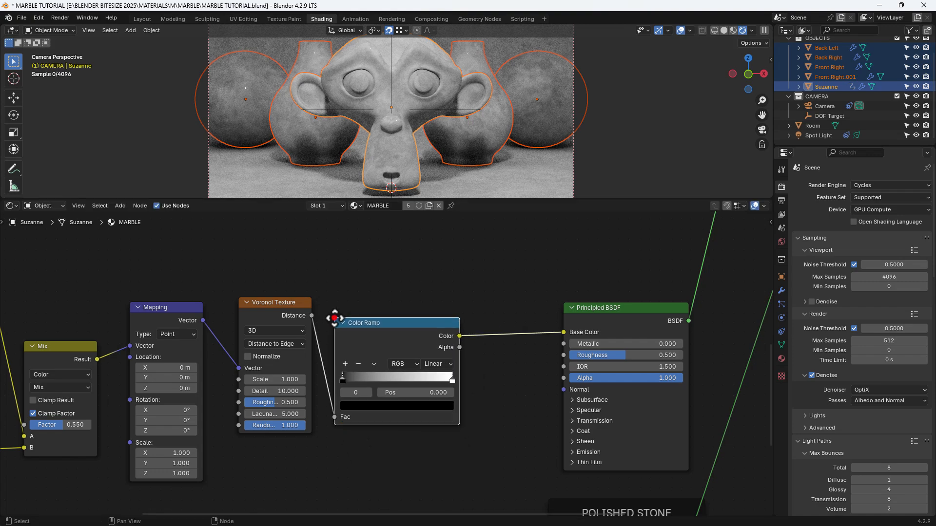
left_click(334, 318)
key("shift+d")
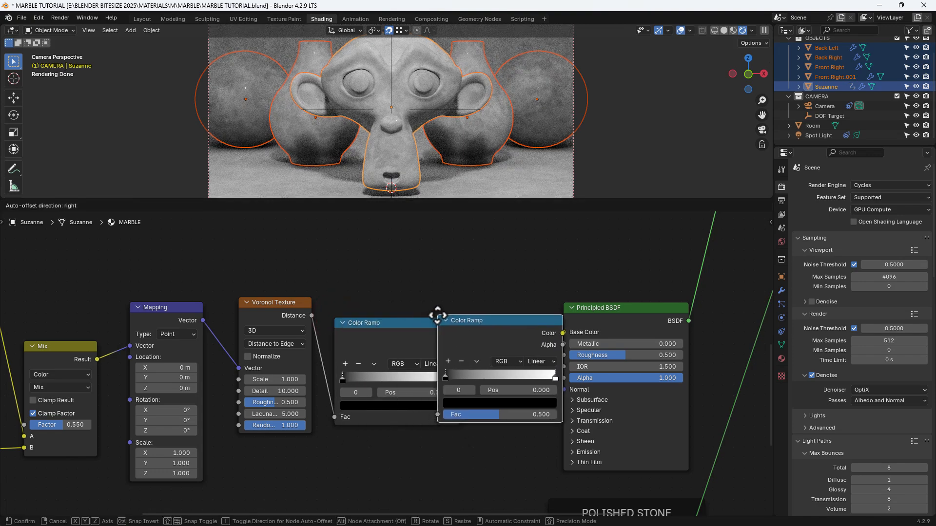
left_click(437, 316)
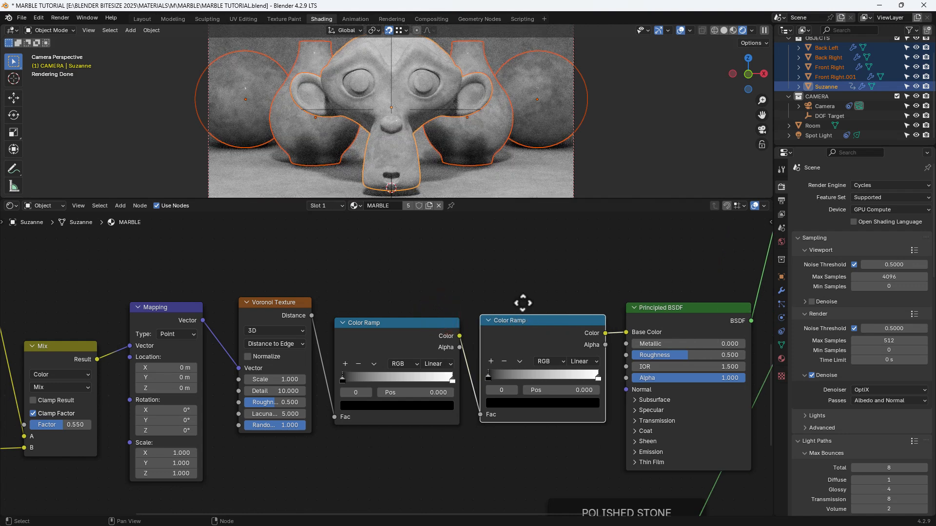
- Duplicate the Mix node and insert the copy between the second Color Ramp and the Principled BSDF's Base Color
middle_click_drag(523, 303, 510, 300)
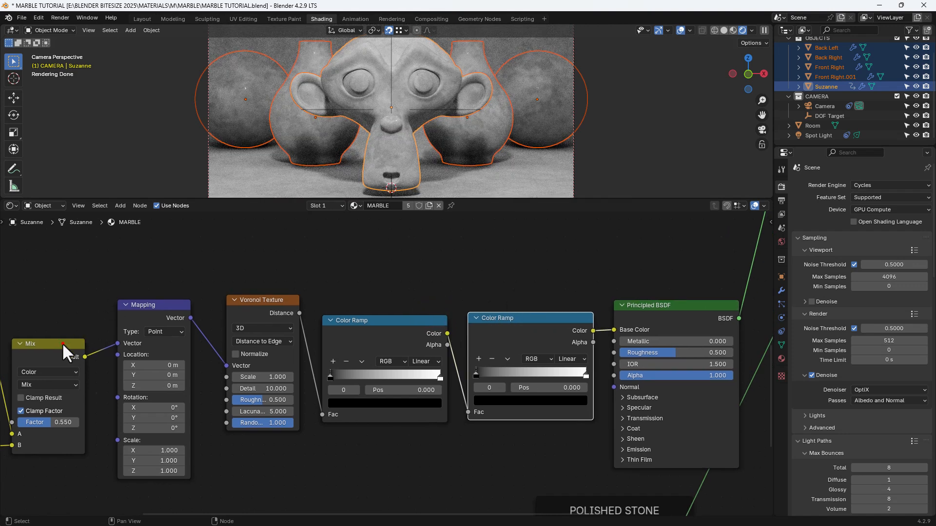
left_click(62, 343)
key("shift+d")
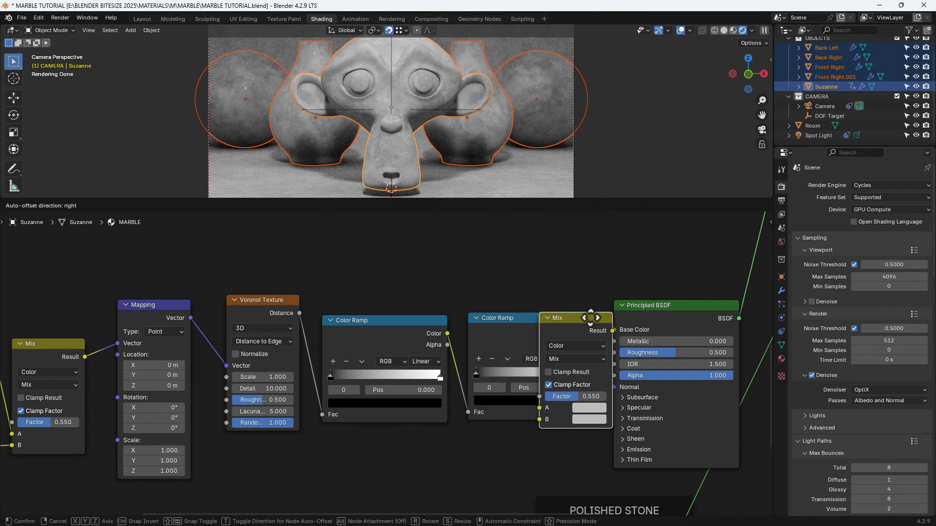
left_click(590, 318)
- Move the whole second texture chain with its Principled BSDF leftward so the shader sits directly above the POLISHED STONE frame
scroll(509, 304, "down", 4)
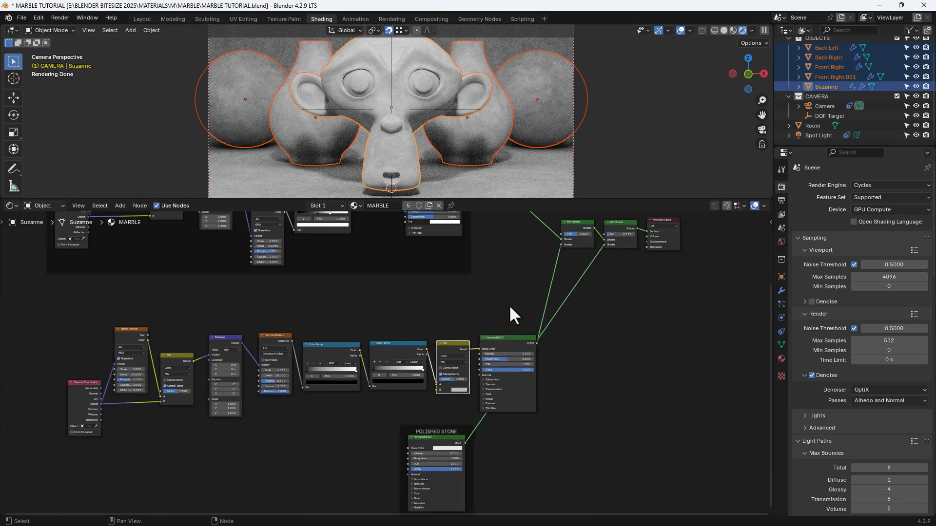
left_click_drag(57, 328, 496, 391)
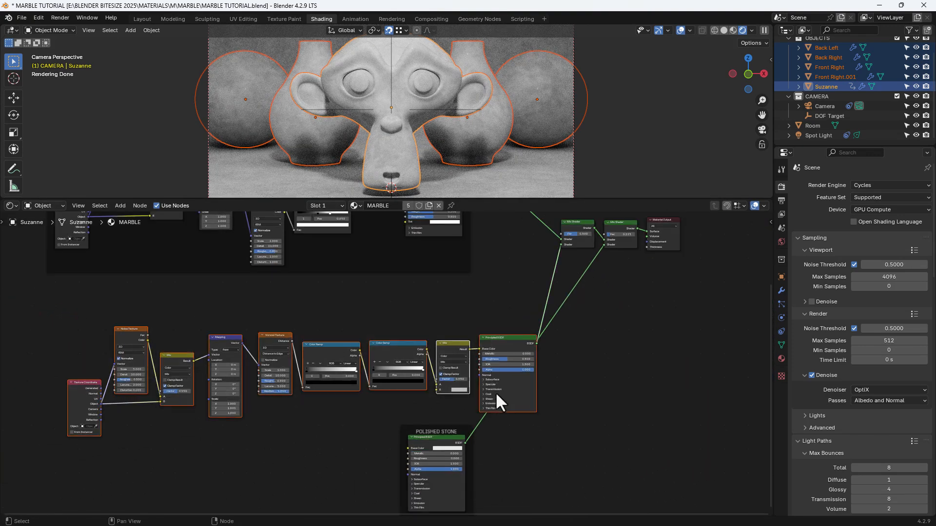
key("g")
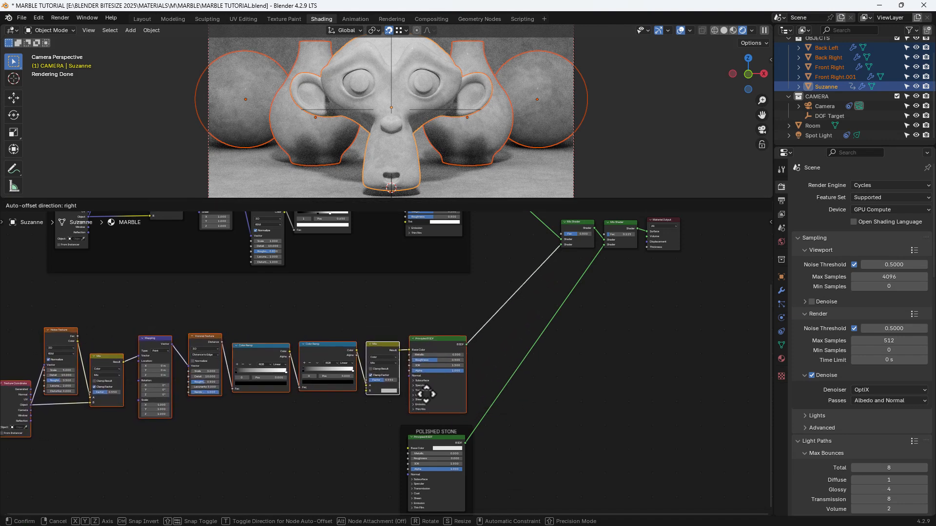
left_click(426, 397)
left_click(419, 317)
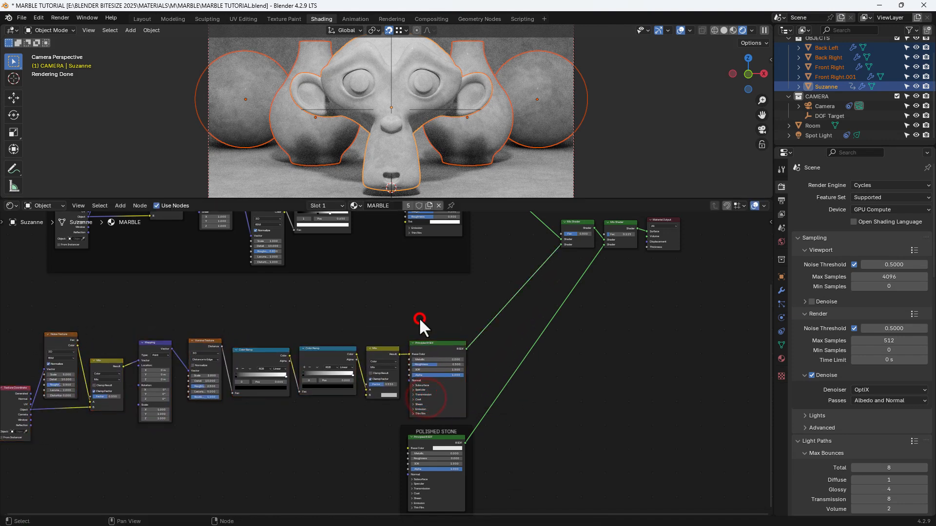
- Duplicate the second Color Ramp and place the unlinked copy above the chain's Principled BSDF
left_click(329, 352)
key("shift+d")
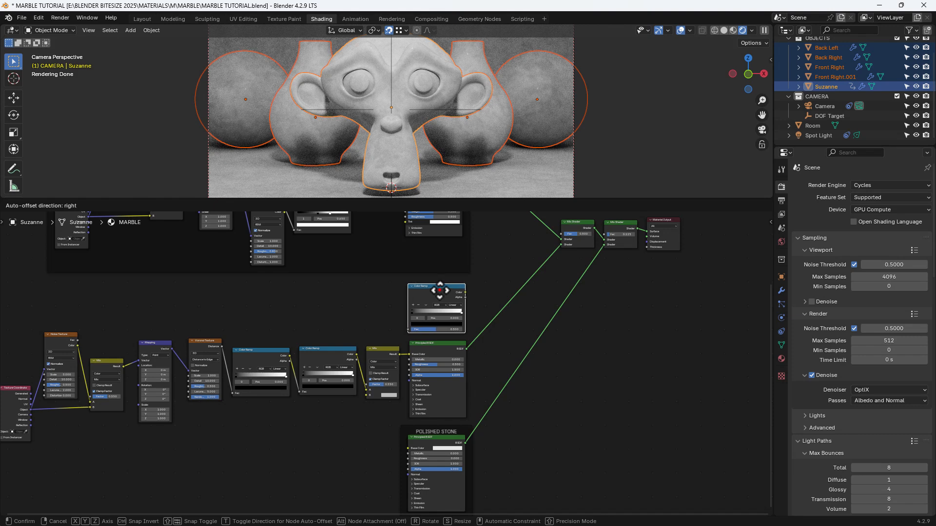
left_click(438, 290)
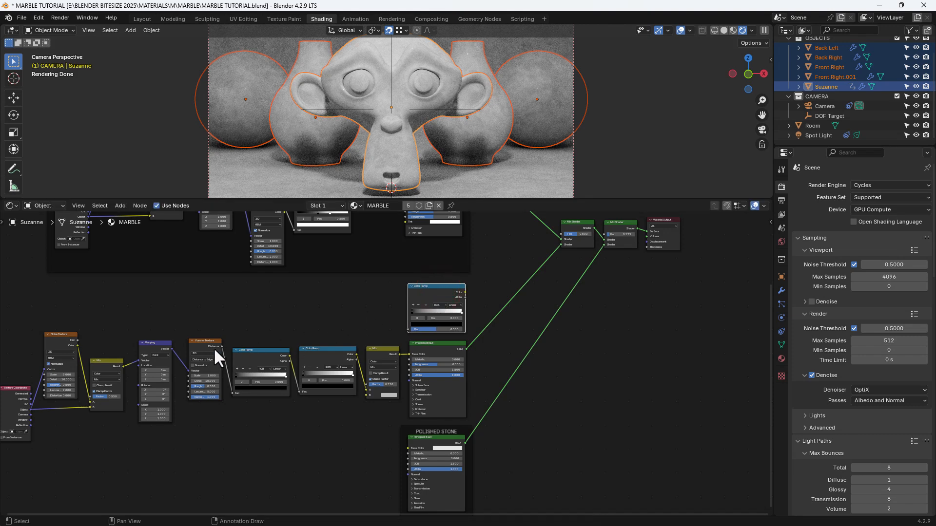
- Connect the Voronoi Texture's Distance to the upper Color Ramp's Fac, and that ramp's Color to the first Mix Shader's Fac
left_click_drag(222, 346, 408, 330)
left_click_drag(464, 293, 557, 234)
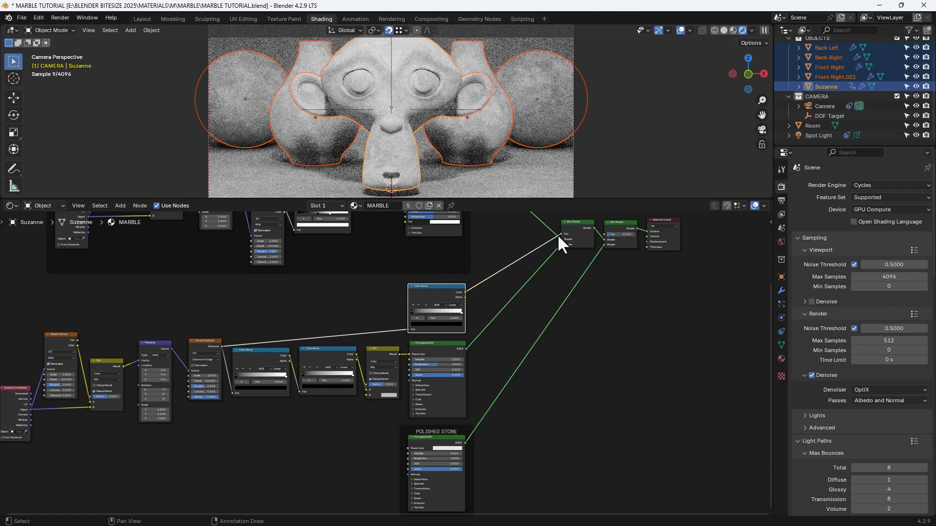
- Set the white stop of the first Color Ramp after the Voronoi Texture to position 0.125
scroll(258, 454, "up", 2)
middle_click_drag(259, 453, 382, 398)
scroll(415, 392, "up", 1)
scroll(459, 391, "up", 1)
scroll(422, 379, "up", 1)
scroll(423, 380, "up", 1)
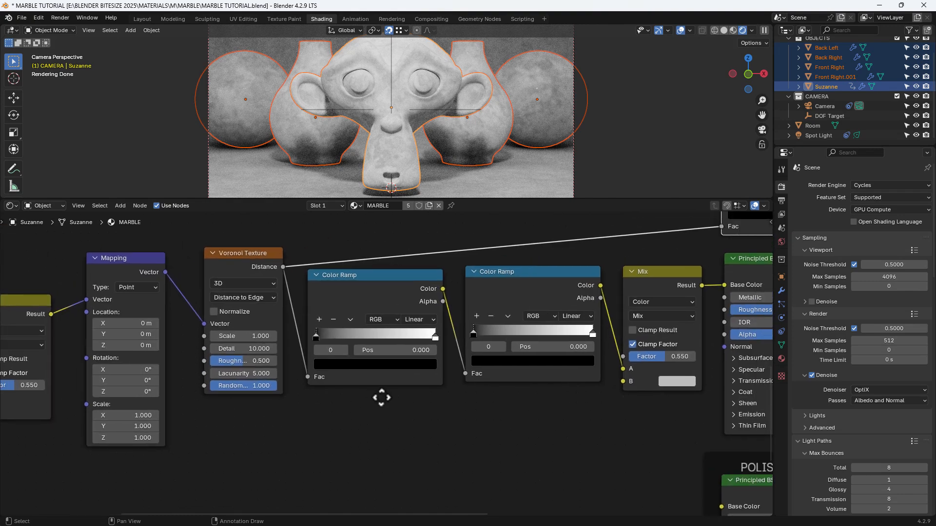
left_click(434, 336)
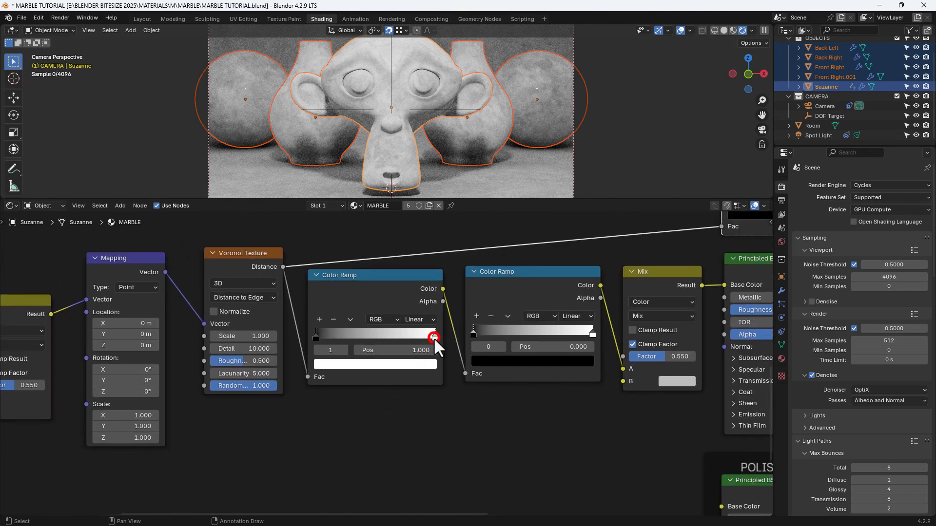
left_click(422, 351)
type(".")
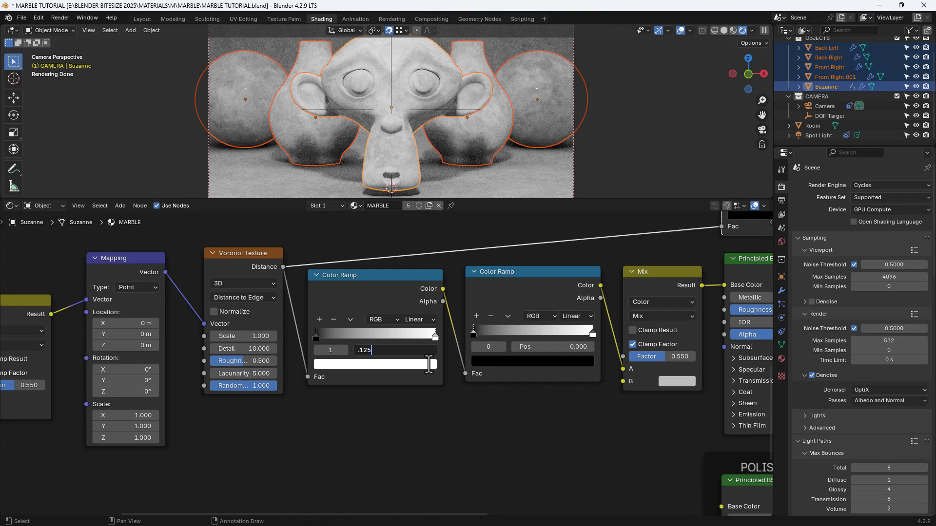
type("125")
key("Return")
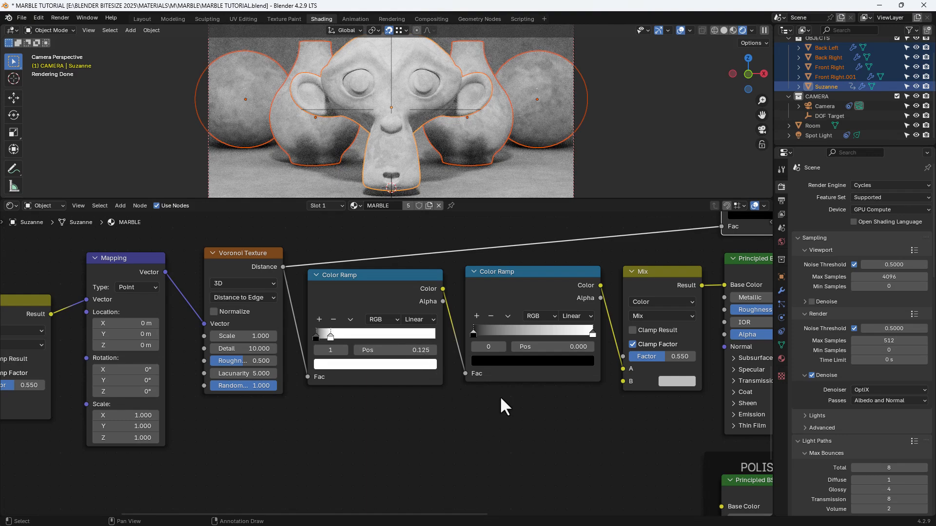
- Set the second Color Ramp's white stop to position 0.125 and the connected Principled BSDF's Roughness to 0
middle_click_drag(500, 398, 429, 401)
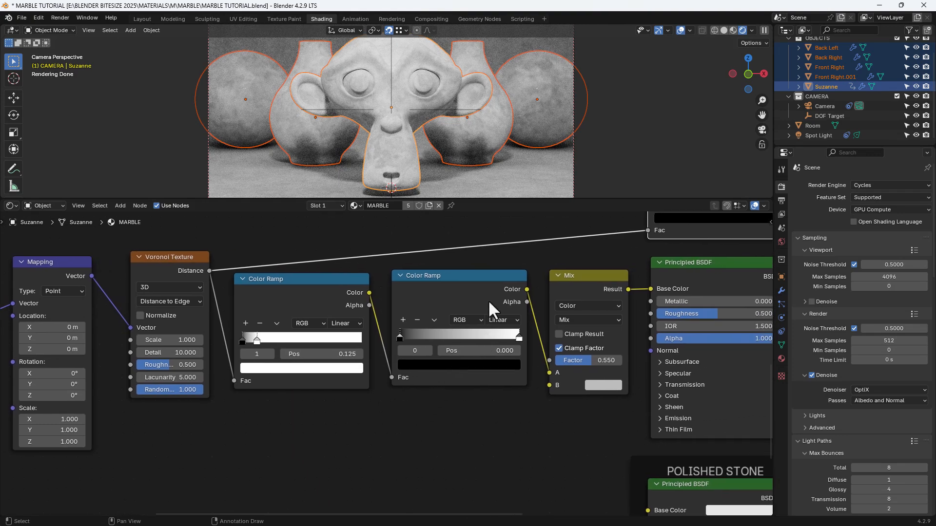
left_click(485, 291)
left_click(519, 337)
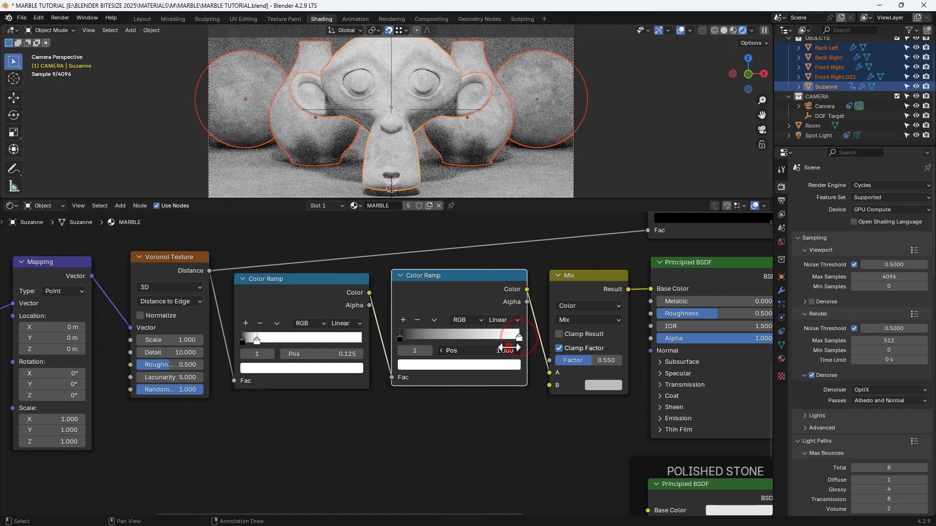
left_click(508, 349)
type(".125")
key("Return")
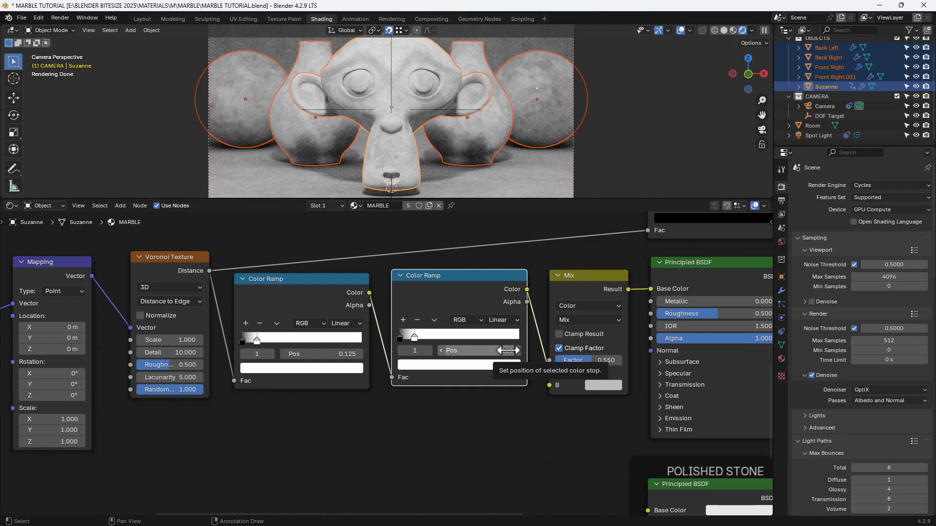
scroll(508, 350, "down", 1)
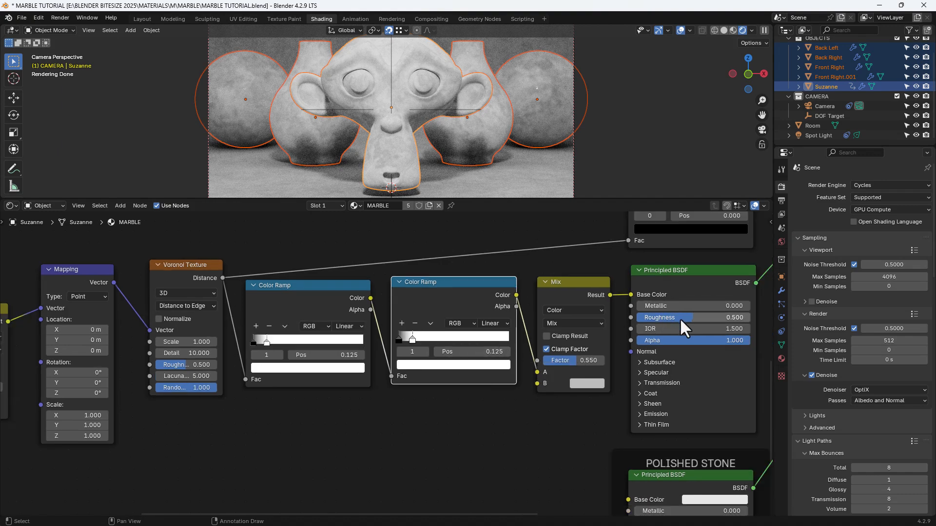
left_click_drag(680, 318, 619, 318)
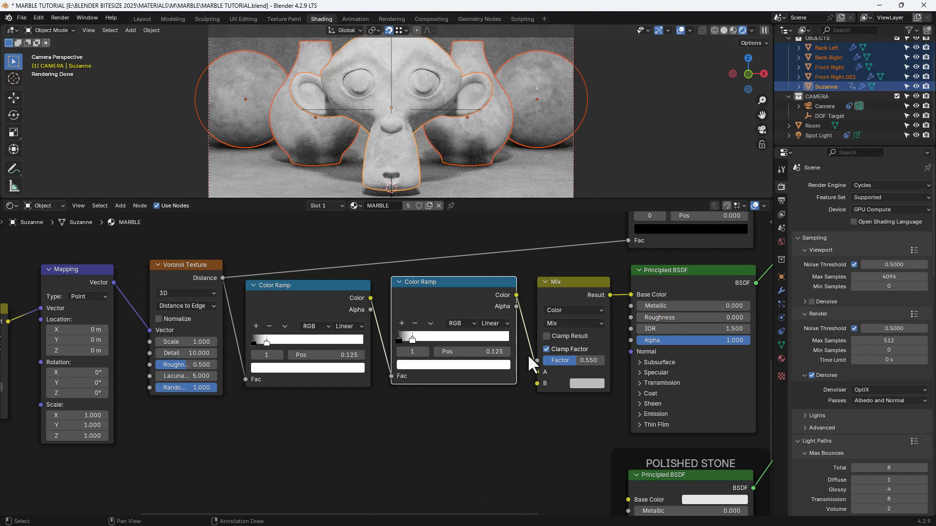
- Set the upper Color Ramp driving the Mix Shader factor to B-Spline interpolation and flip its colors
scroll(527, 353, "down", 3)
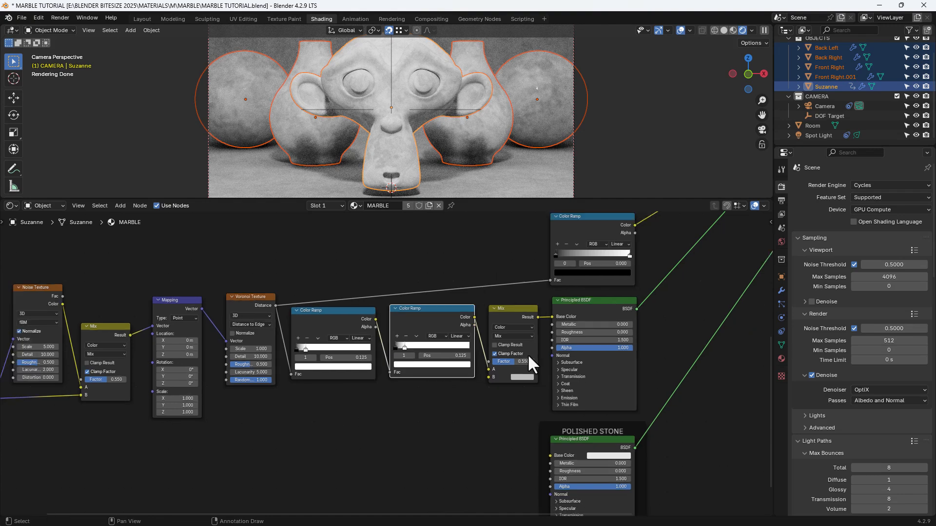
middle_click_drag(584, 277, 428, 336)
scroll(520, 318, "up", 4)
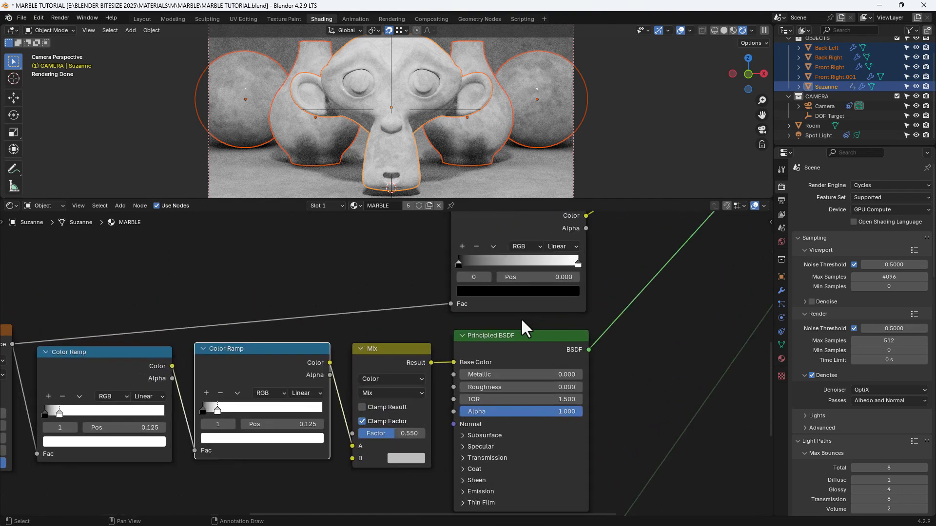
middle_click_drag(521, 318, 521, 341)
left_click(571, 263)
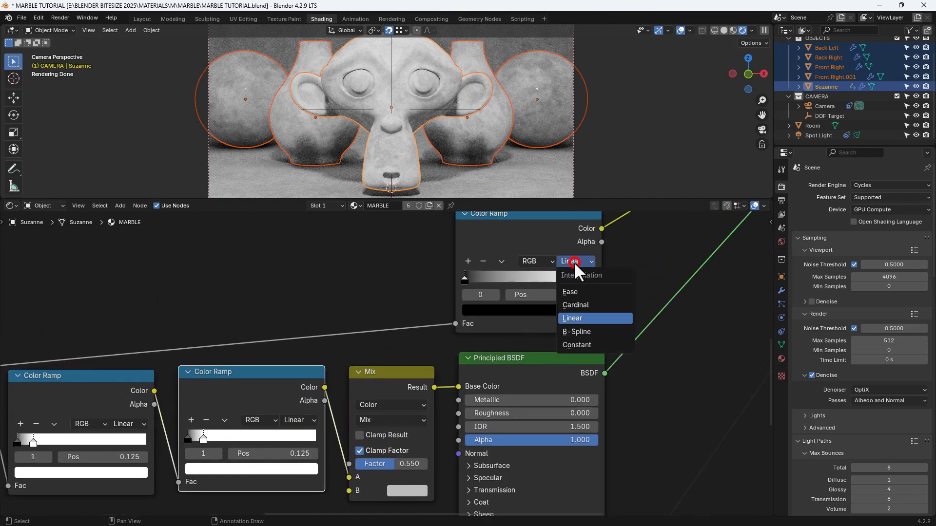
left_click(582, 333)
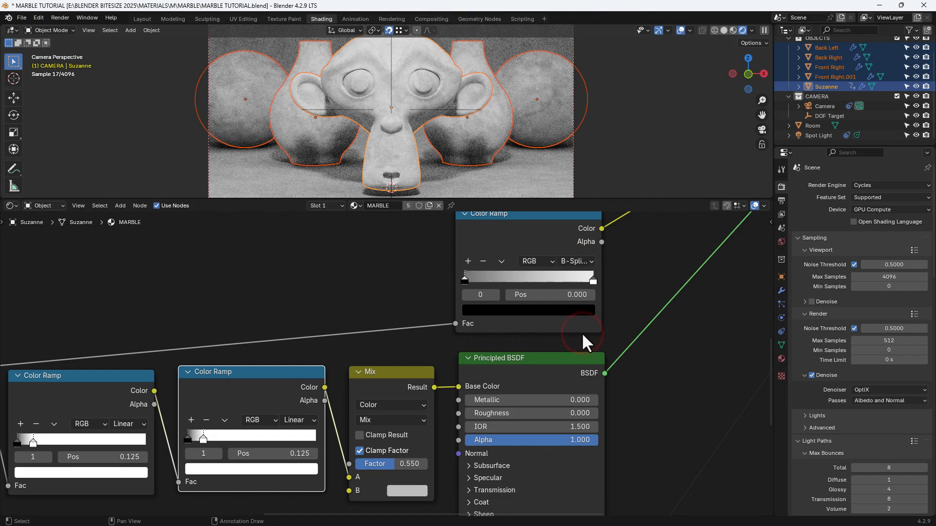
left_click(501, 261)
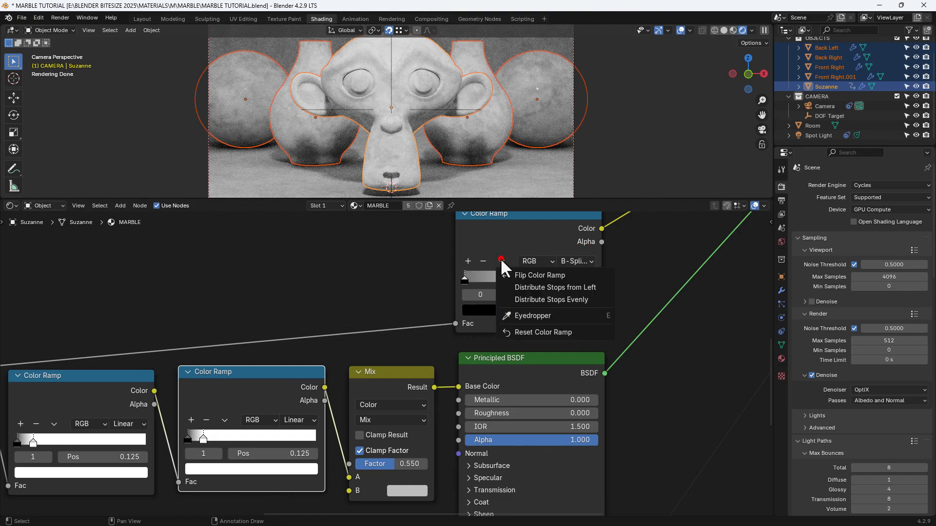
left_click(508, 271)
- Set the black stop of the flipped Color Ramp to position 0.025
left_click_drag(592, 278, 573, 282)
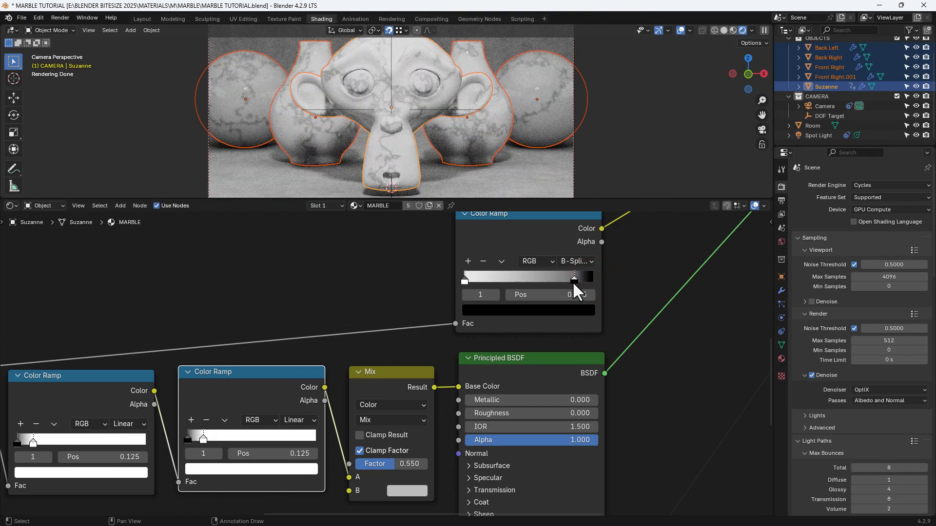
left_click(568, 294)
type(".025")
key("Return")
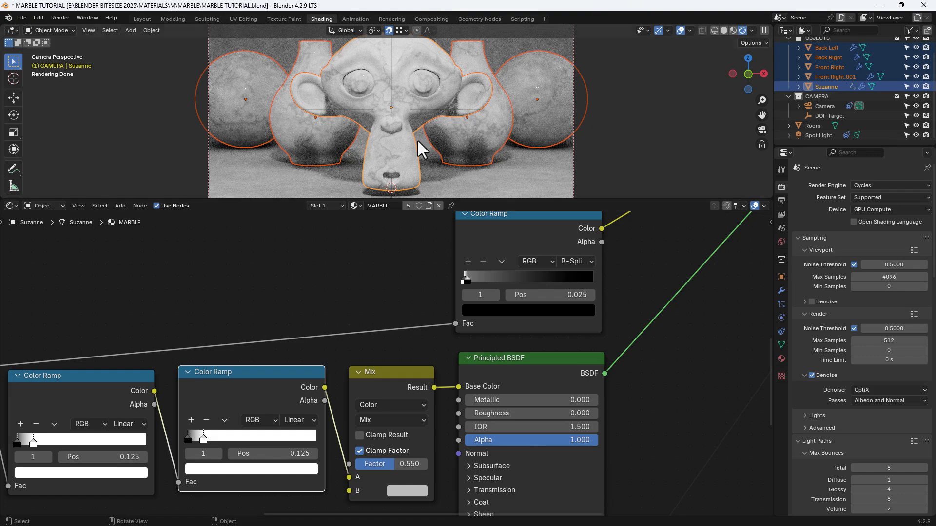
- Check the veins in the rendered camera view and save the blend file
middle_click_drag(418, 116, 422, 124, "shift")
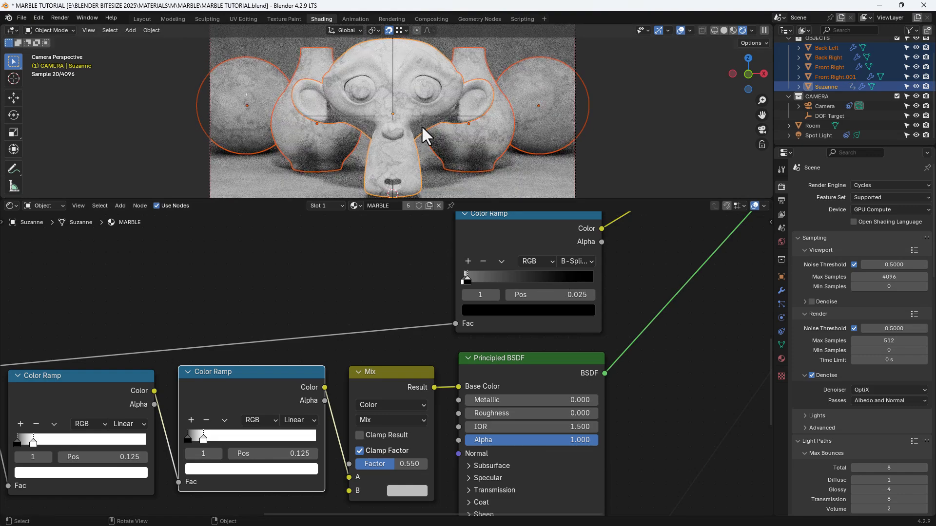
scroll(421, 124, "up", 2)
scroll(460, 302, "down", 2)
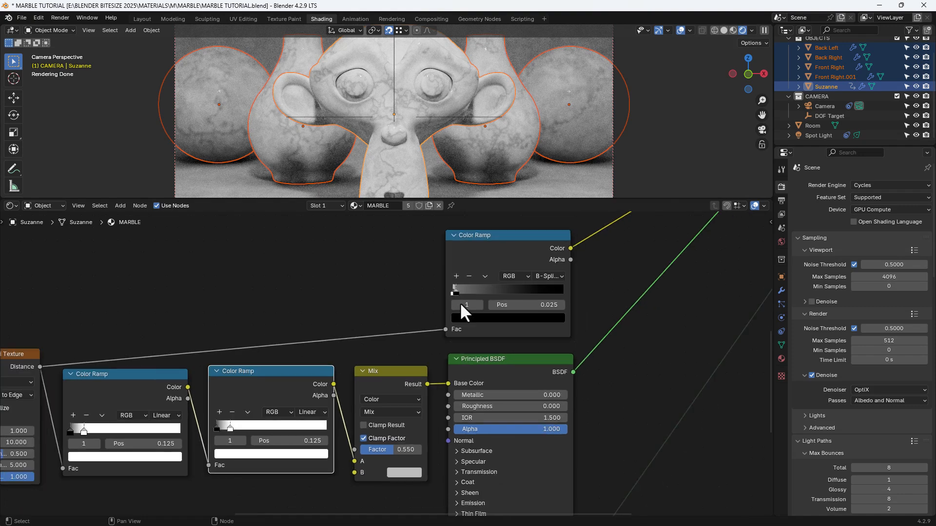
middle_click_drag(568, 276, 567, 278)
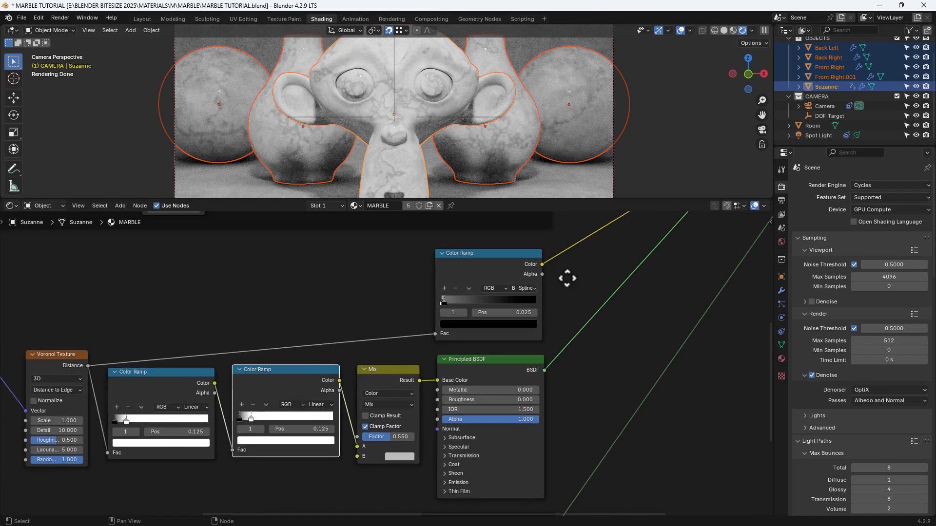
key("ctrl+s")
- Enclose the whole second texture chain, its upper Color Ramp and its Principled BSDF in a new frame
scroll(551, 284, "down", 1)
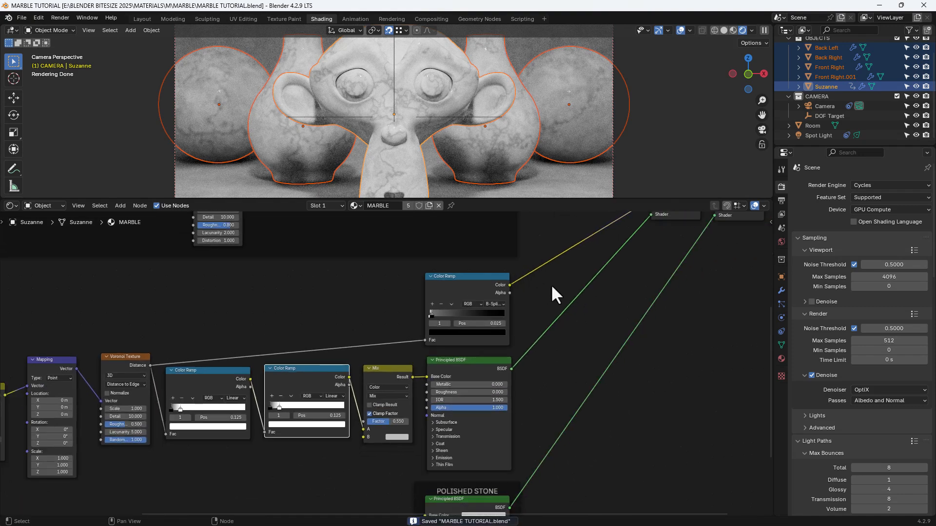
scroll(552, 287, "down", 3)
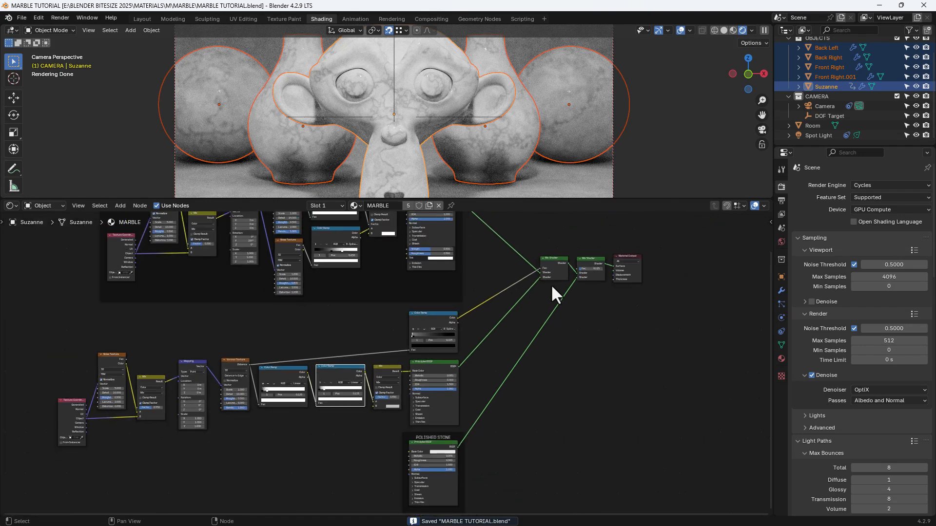
left_click_drag(53, 320, 422, 408)
key("shift+p")
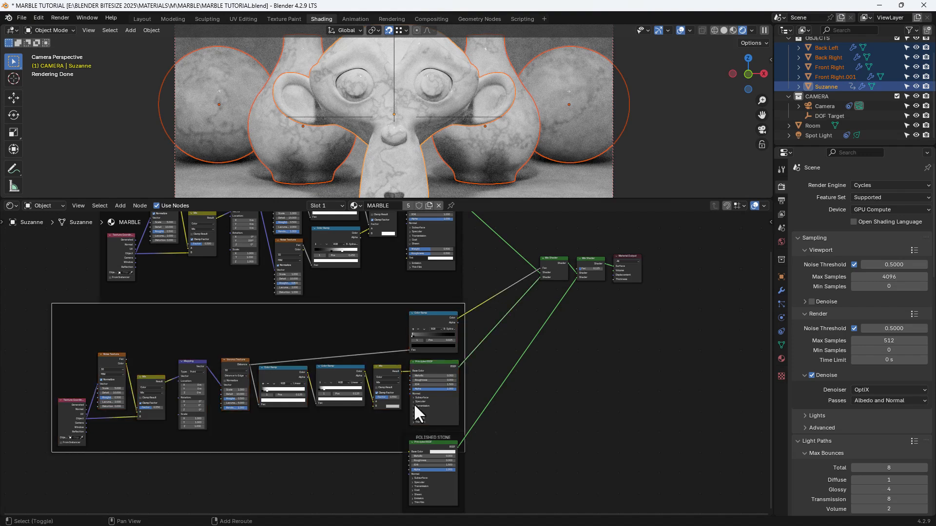
- Set both the name and the label of the new frame to VEINS
key("n")
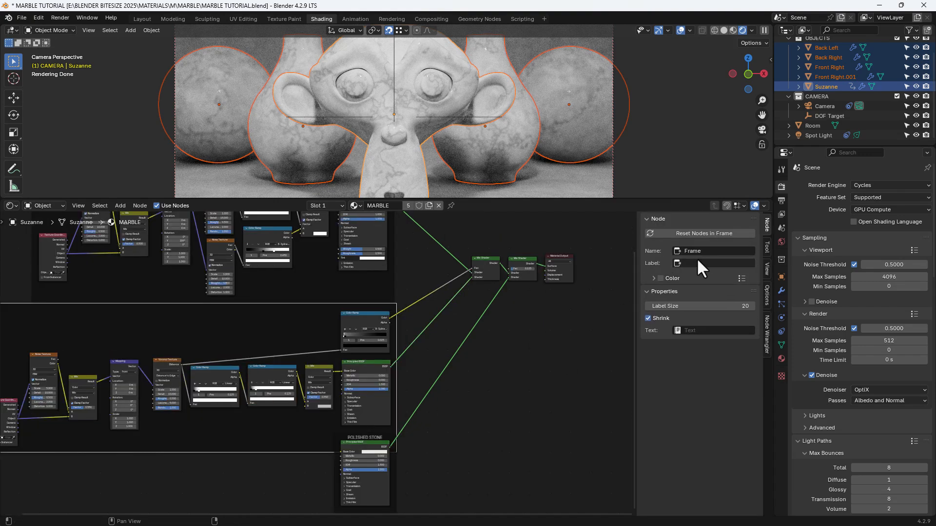
left_click(700, 252)
key("ctrl+a")
type("VEINS")
key("Tab")
type("VIENS")
key("BackSpace")
key("BackSpace")
key("BackSpace")
key("BackSpace")
- Move the POLISHED STONE frame down so it sits clear below the VEINS frame
scroll(536, 327, "down", 2)
left_click_drag(303, 329, 303, 324)
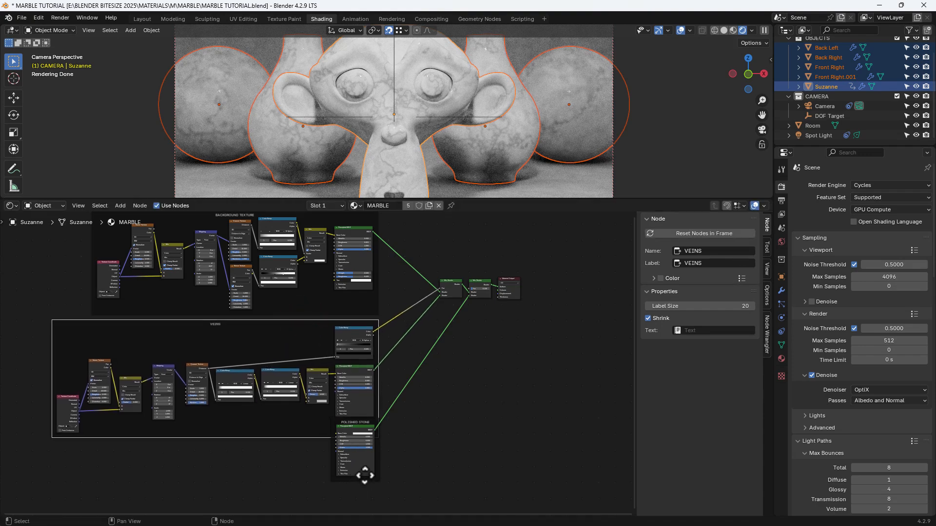
left_click_drag(379, 461, 376, 487)
left_click(455, 426)
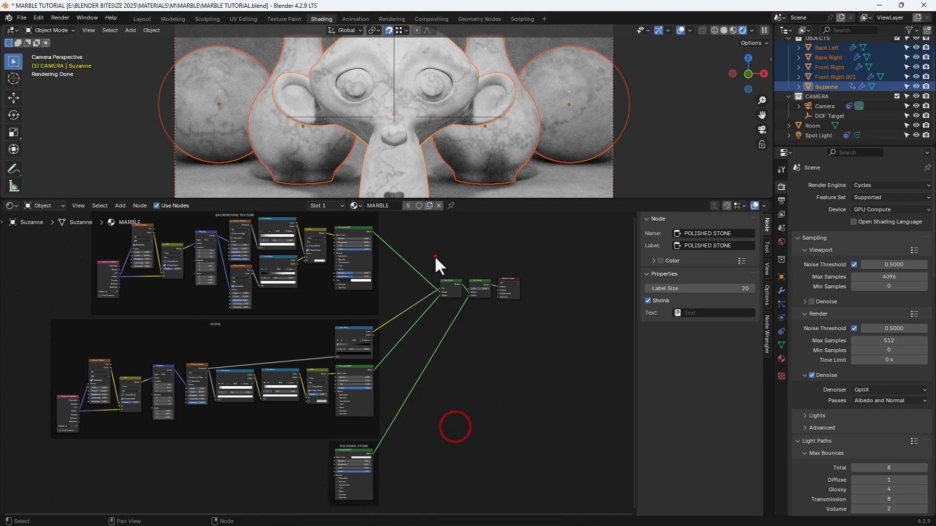
- Move both Mix Shaders and the Material Output down and left, close beside the frames
left_click_drag(434, 256, 542, 344)
key("g")
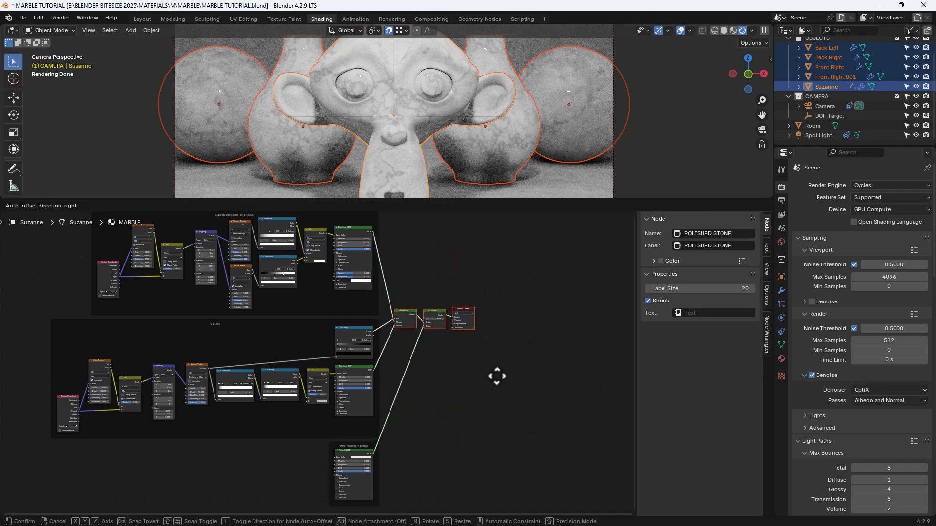
left_click(497, 376)
key("Home")
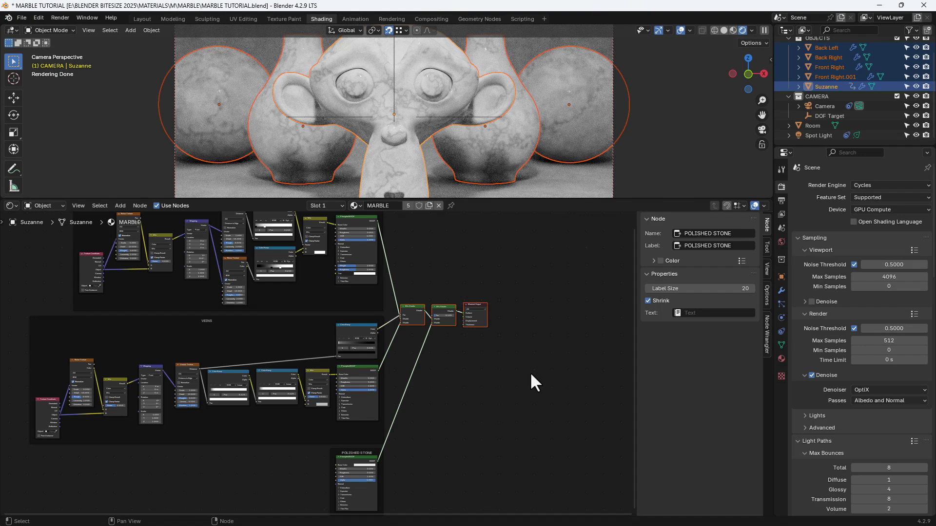
- Hide the node editor sidebar, save the blend file and check the marble veins close up on Suzanne
key("n")
scroll(531, 372, "up", 2)
scroll(533, 370, "down", 2)
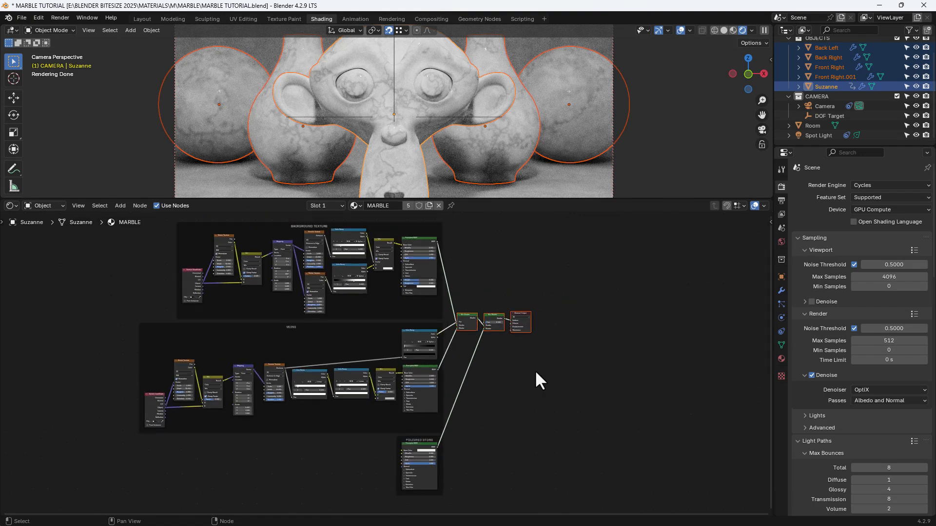
middle_click_drag(535, 370, 593, 370)
key("ctrl+s")
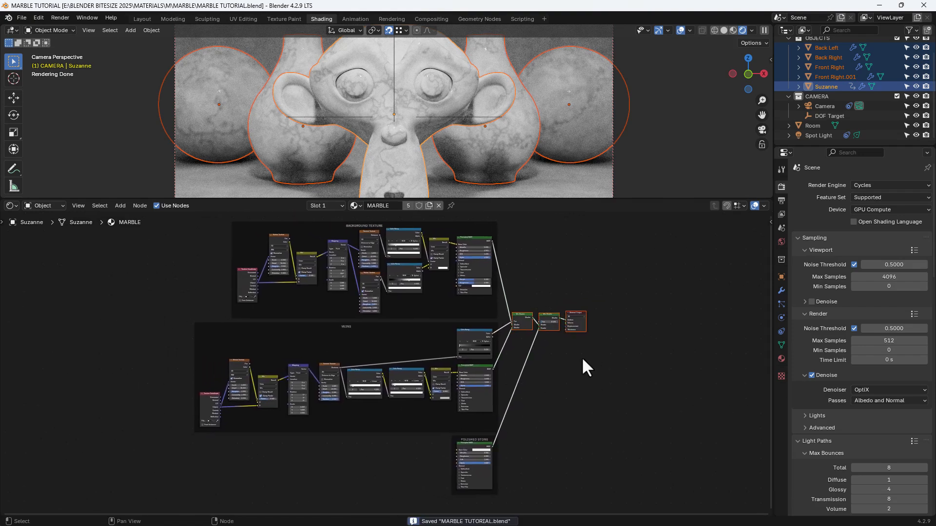
scroll(438, 122, "up", 6)
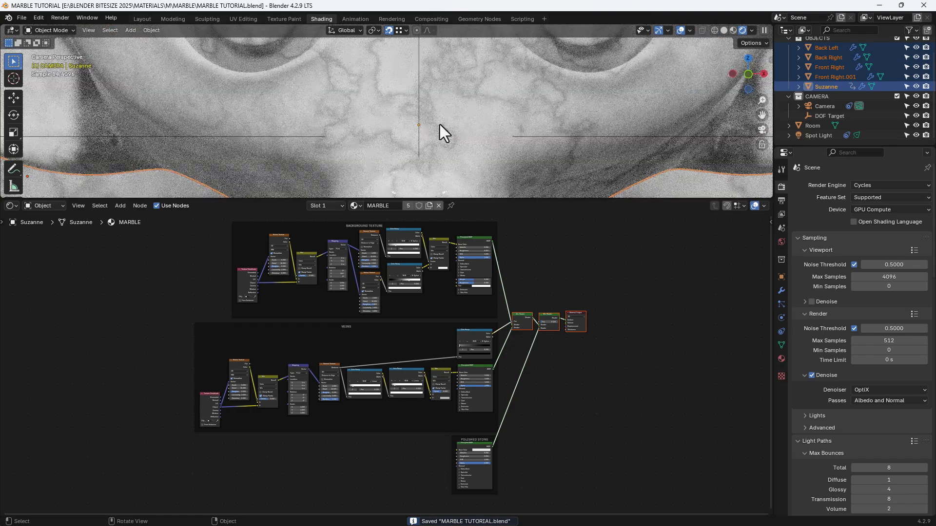
scroll(439, 122, "down", 6)
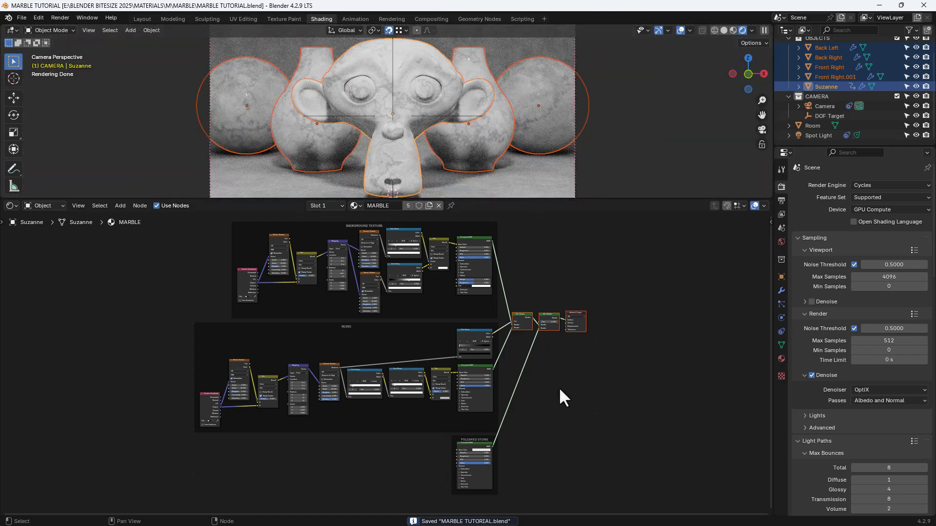
- Add a reroute on the link from the background texture's Principled BSDF to the first Mix Shader and move it down beside that node
left_click(559, 390)
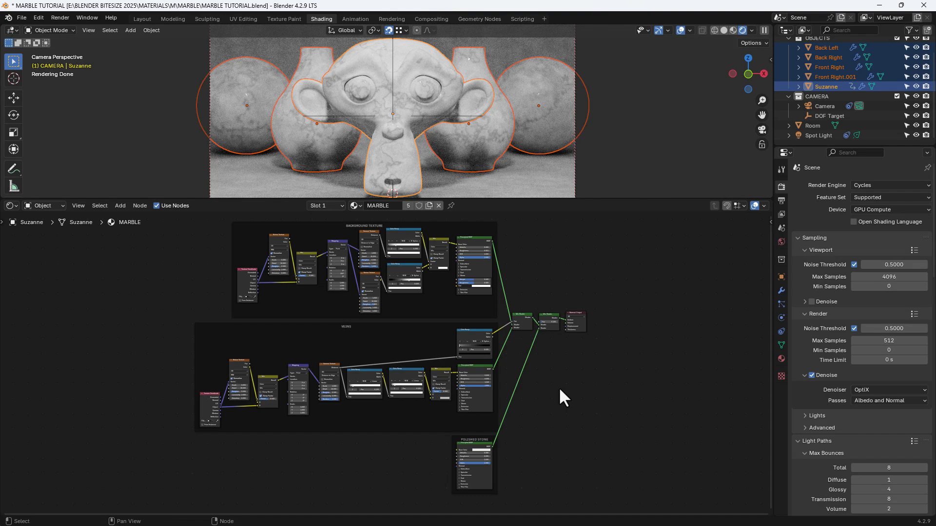
scroll(554, 378, "up", 5)
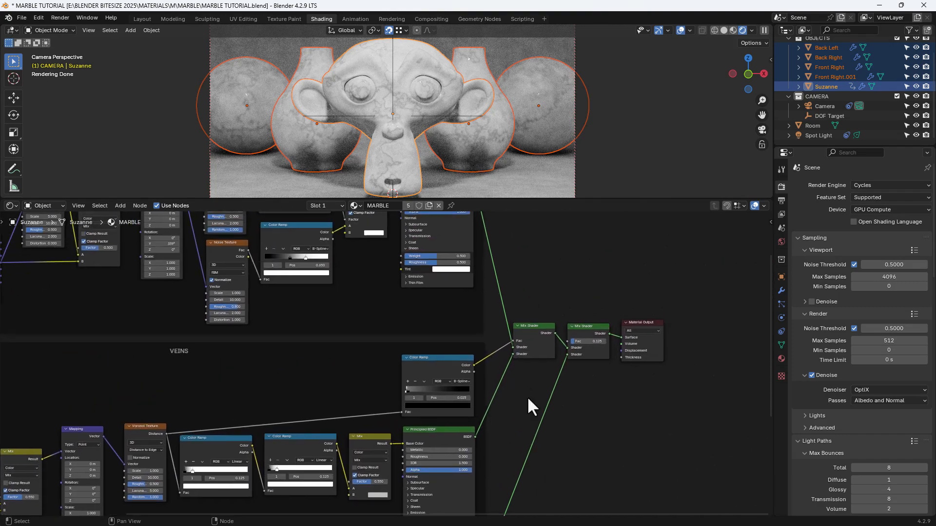
scroll(536, 392, "up", 3)
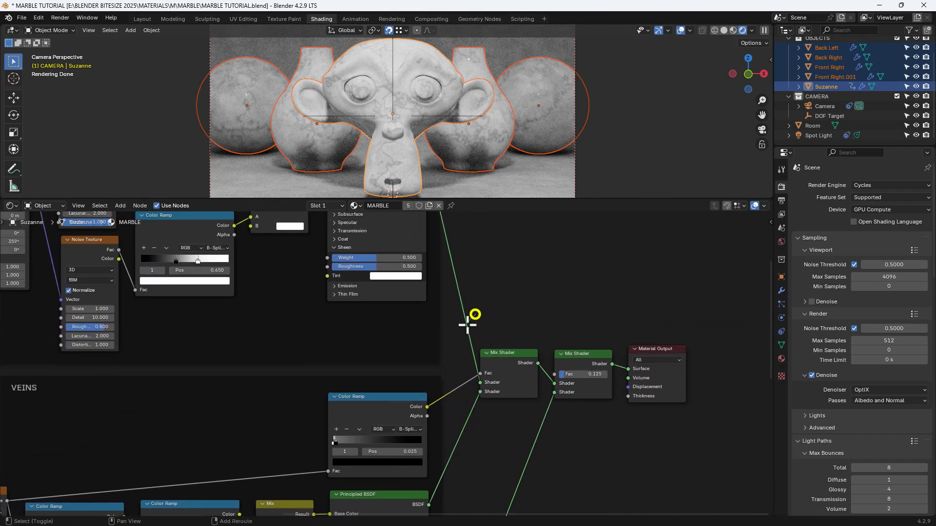
right_click_drag(467, 325, 457, 340, "shift")
key("g")
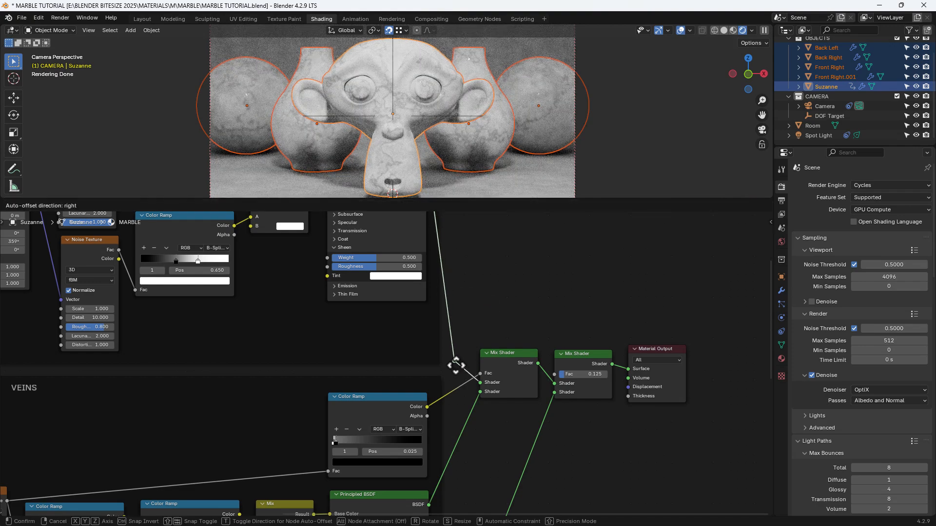
left_click(459, 404)
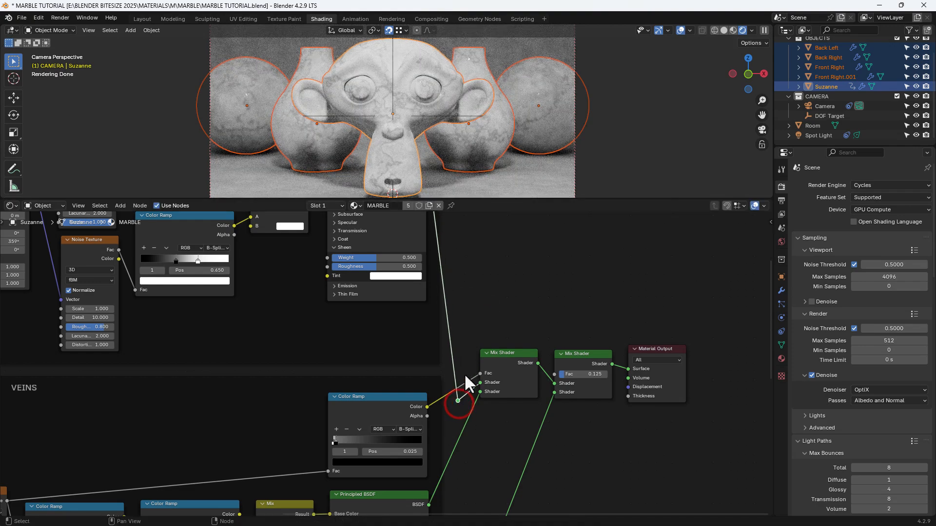
- Add a reroute on the first Mix Shader's Fac link, level with its socket, and align the background link's reroute with the first Shader input
right_click_drag(465, 376, 468, 386, "shift")
key("g")
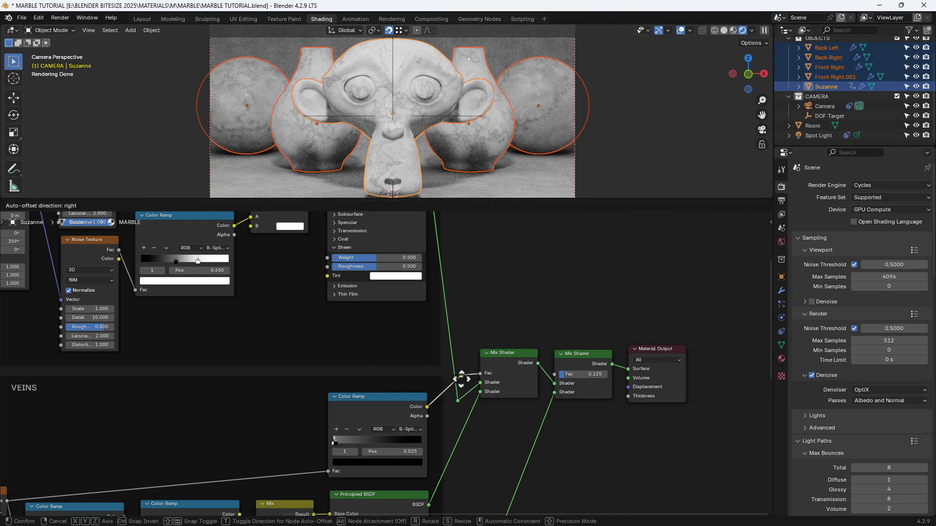
left_click(451, 376)
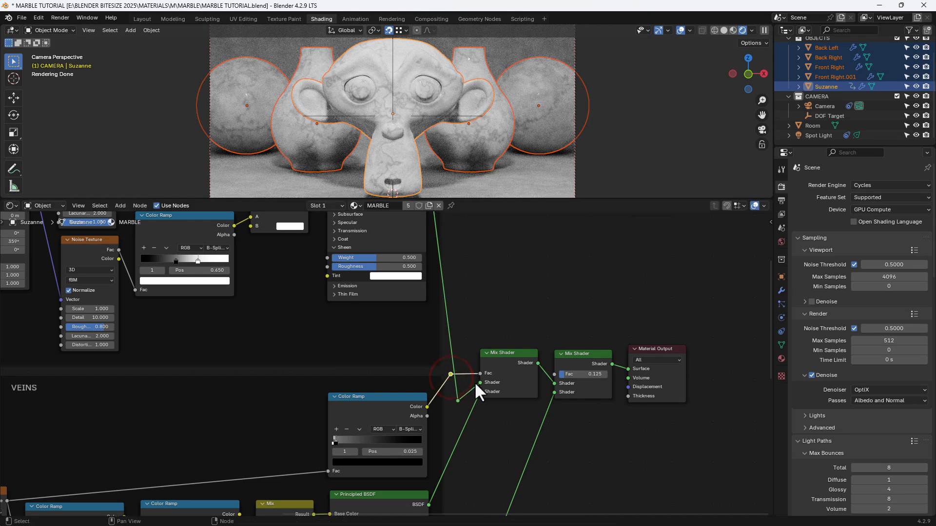
left_click(457, 399)
key("g")
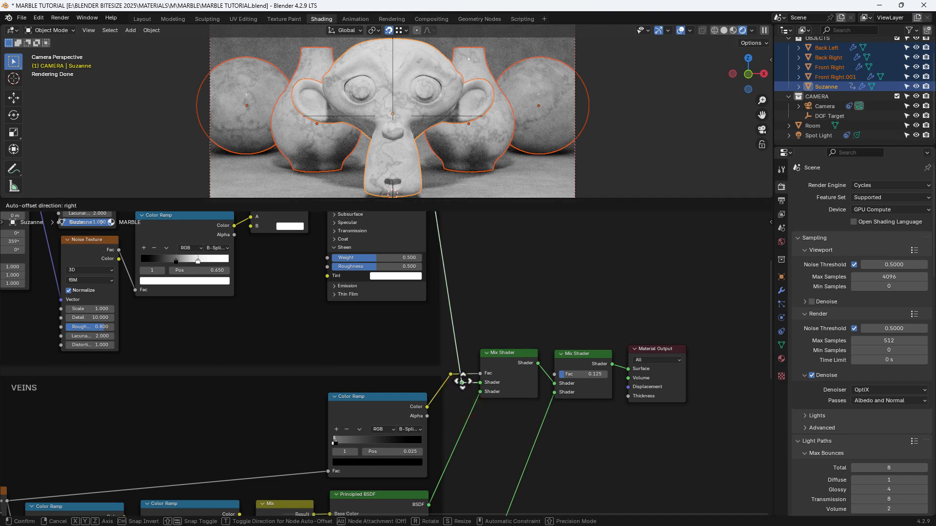
left_click(462, 383)
- Add a reroute on the veins shader's link and align it with the first Mix Shader's second Shader input
right_click_drag(464, 399, 476, 418, "shift")
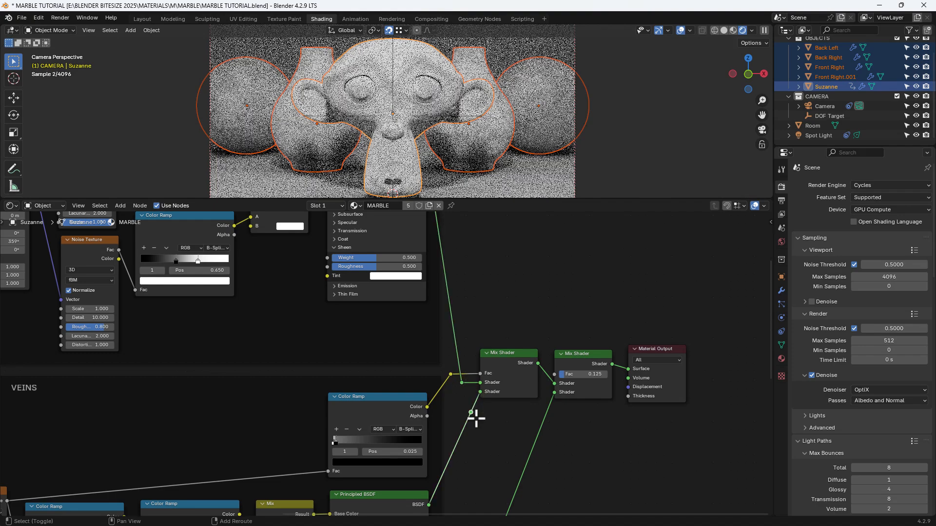
left_click(471, 413)
key("g")
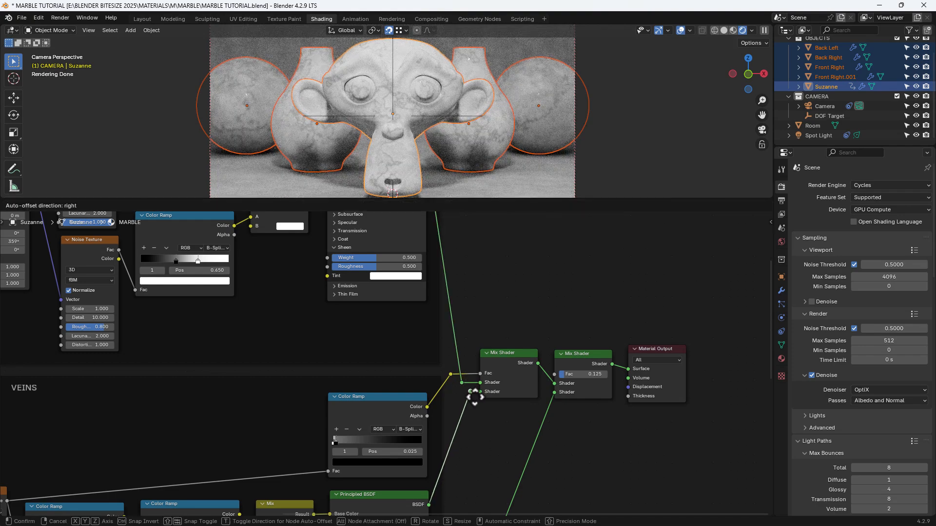
left_click(474, 397)
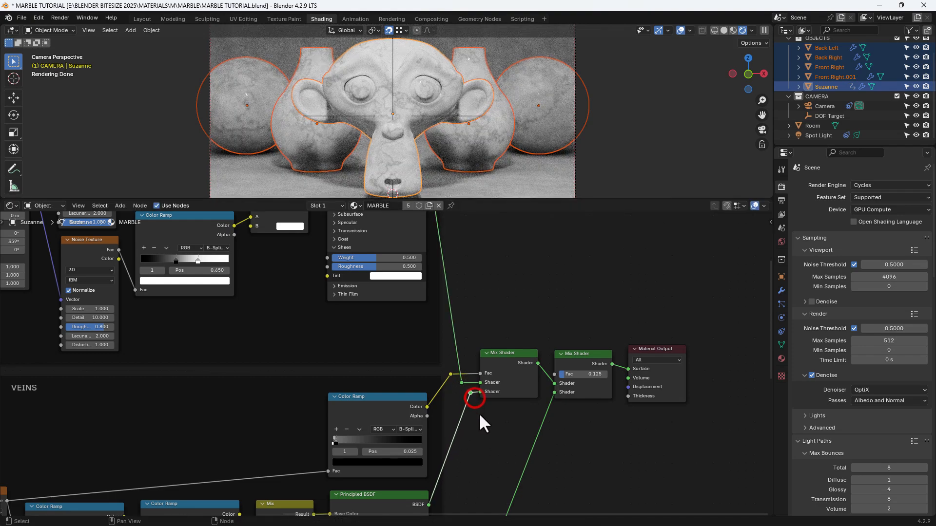
- Preview in turn the background texture shader, the veins mask Color Ramp, the veins shader and the polished stone shader on the objects
scroll(479, 423, "down", 3)
scroll(481, 424, "down", 3)
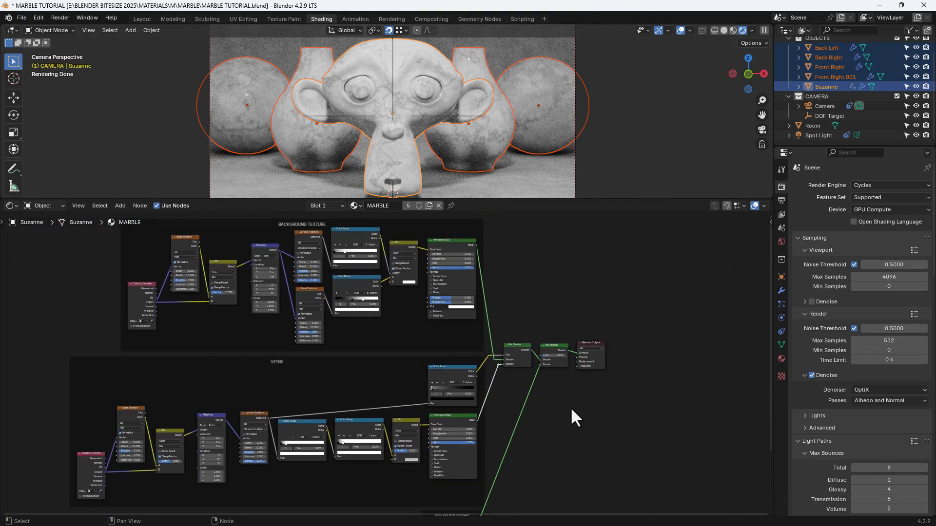
scroll(604, 392, "down", 1)
middle_click_drag(606, 387, 624, 370)
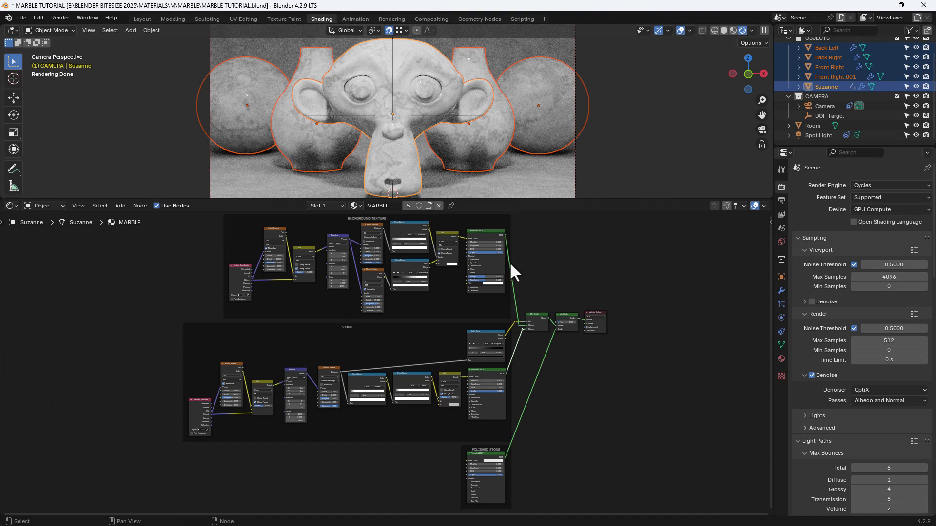
left_click(493, 235, "ctrl+shift")
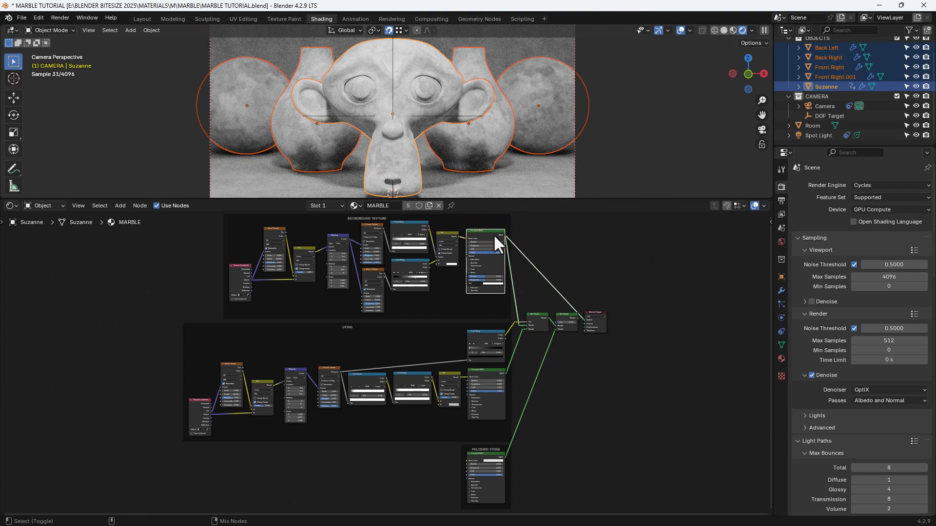
left_click(491, 331, "ctrl+shift")
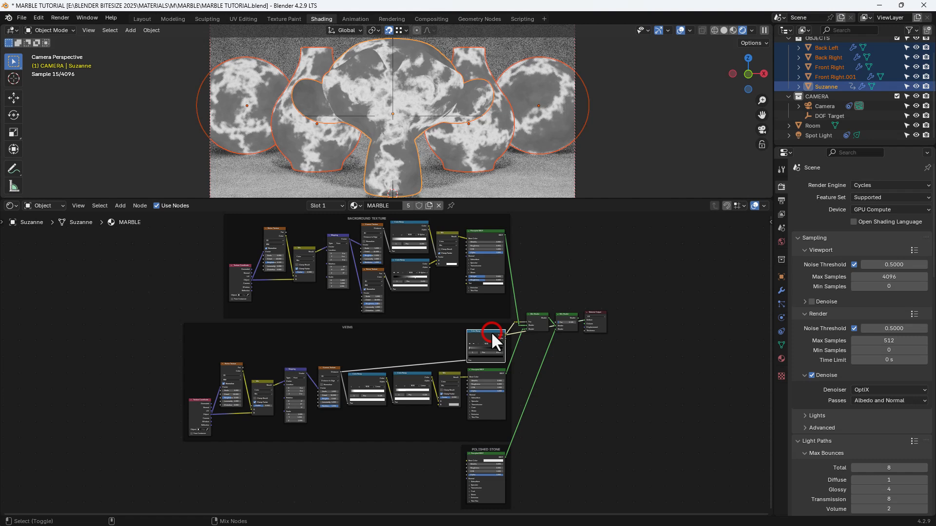
left_click(489, 372, "ctrl+shift")
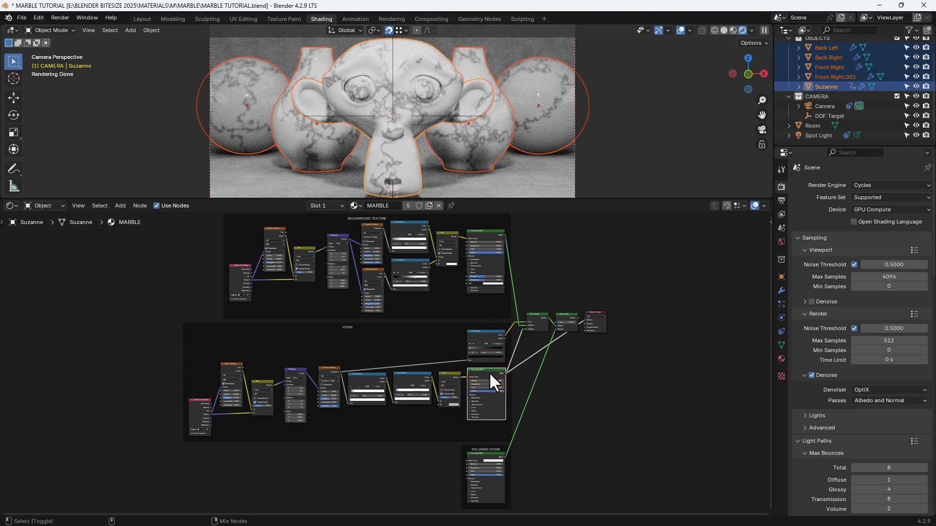
left_click(490, 455, "ctrl+shift")
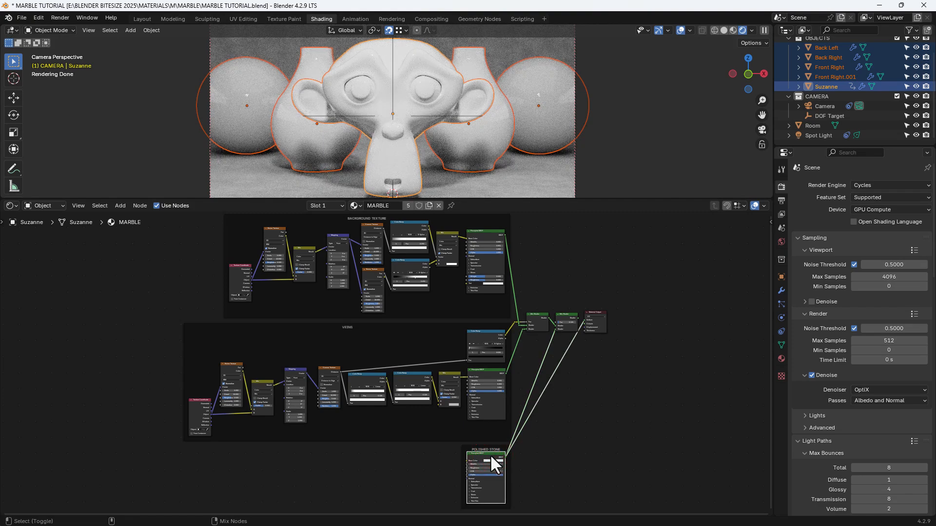
- Preview the first Mix Shader, reconnect the final Mix Shader to the Material Output and save the blend file
left_click(542, 314, "ctrl+shift")
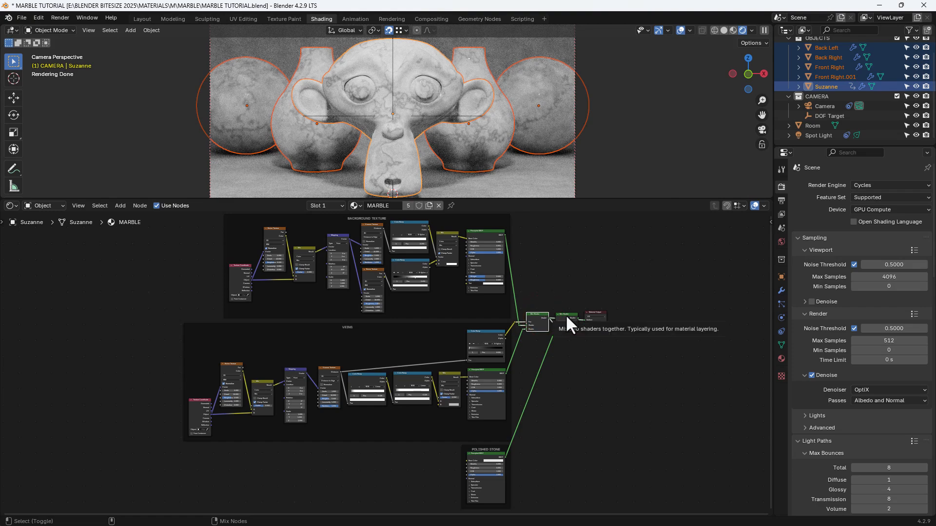
left_click(567, 318, "ctrl+shift")
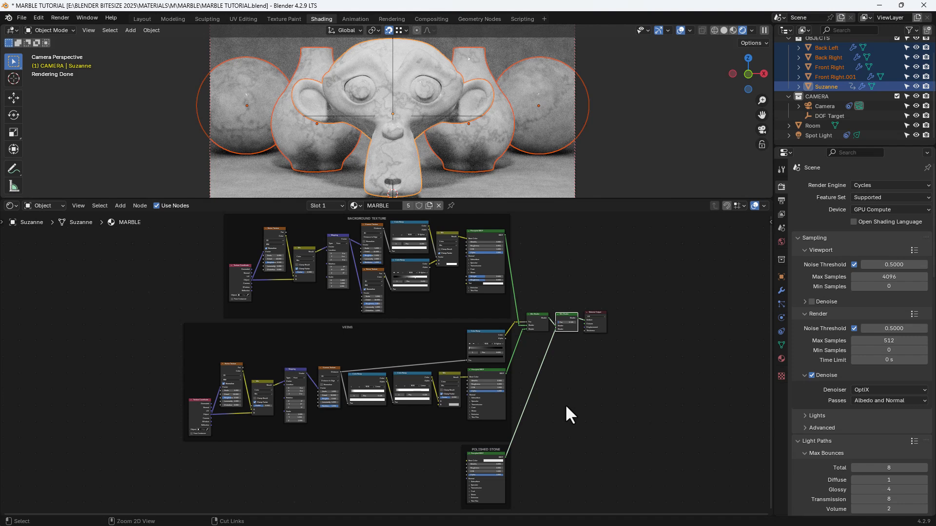
key("ctrl+s")
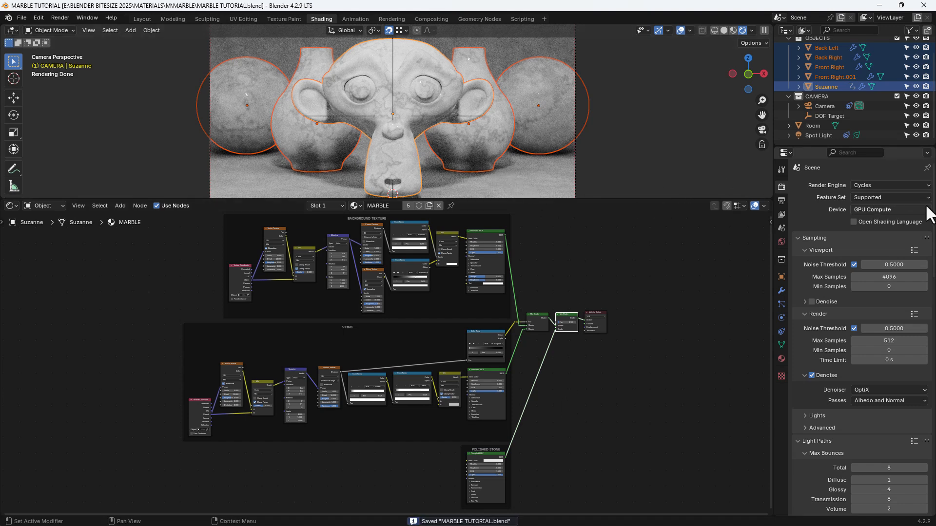
- Collapse the viewport sampling settings and review the render settings down to the Color Management curves
left_click_drag(934, 202, 933, 204)
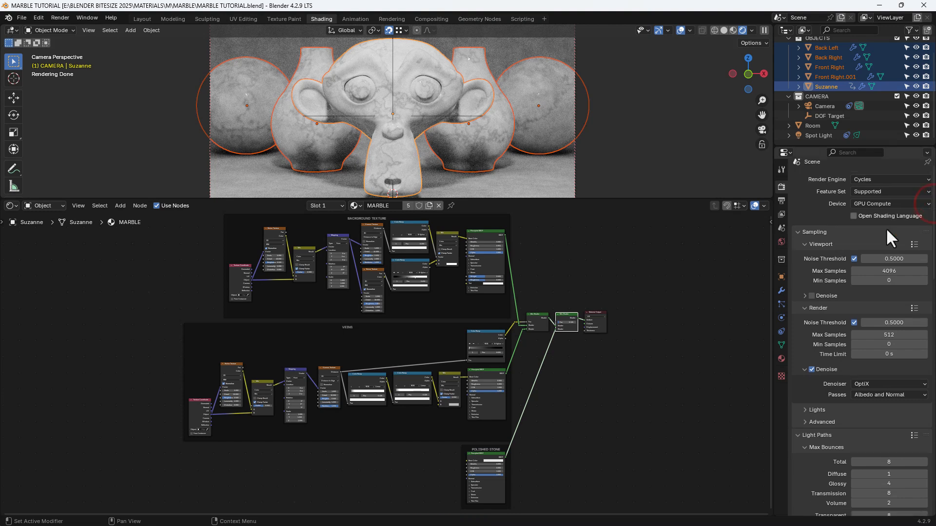
left_click(823, 244)
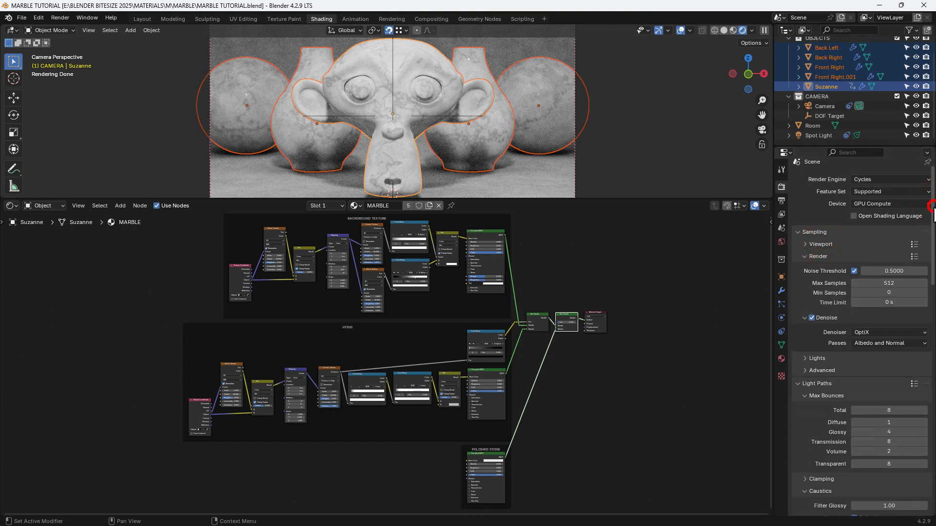
left_click_drag(933, 205, 931, 453)
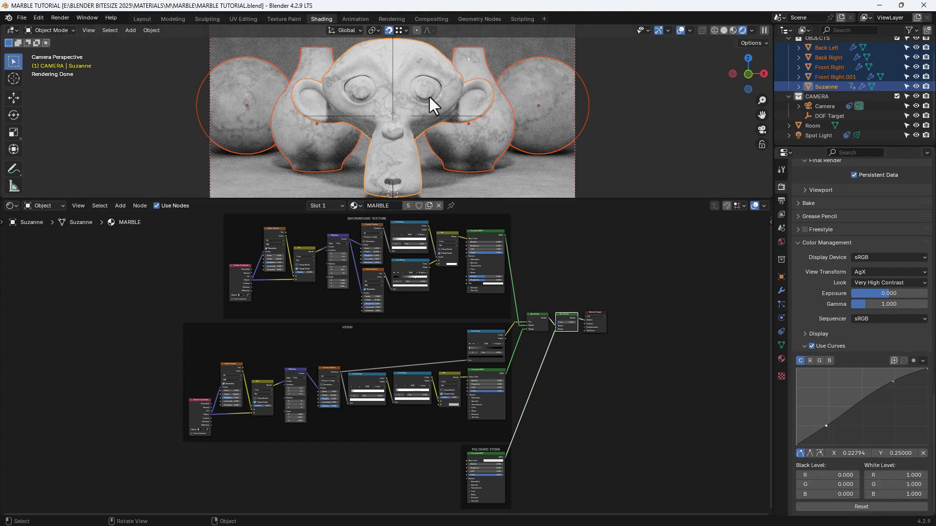
- Check the Denoise node setup in the Compositing workspace and start rendering the still image
left_click(427, 20)
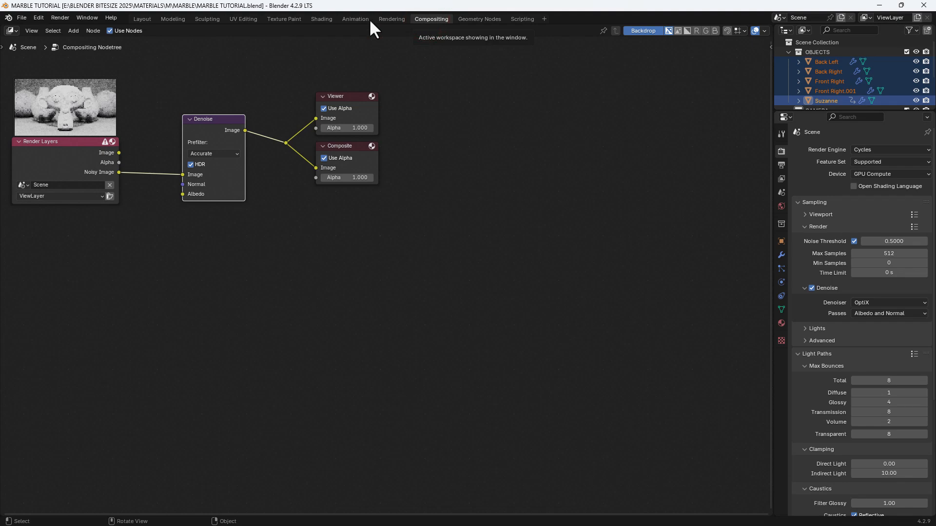
left_click(57, 19)
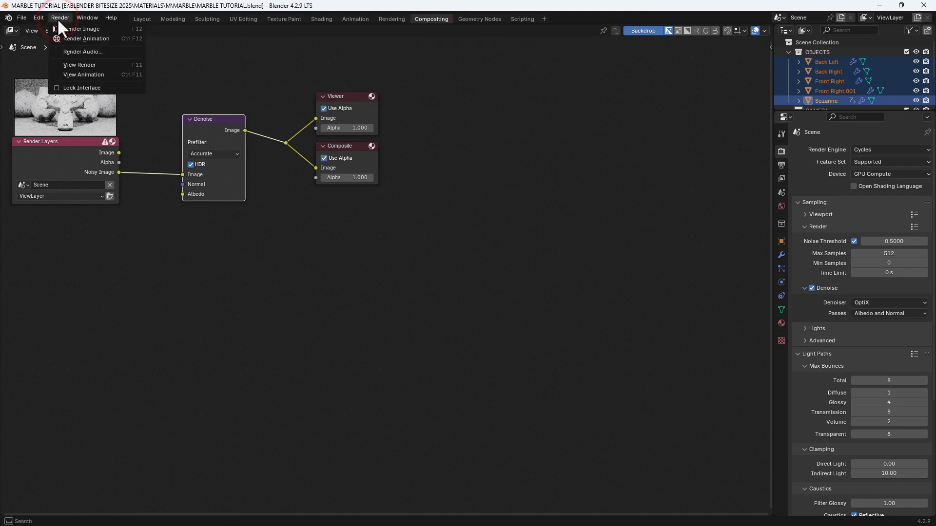
left_click(73, 29)
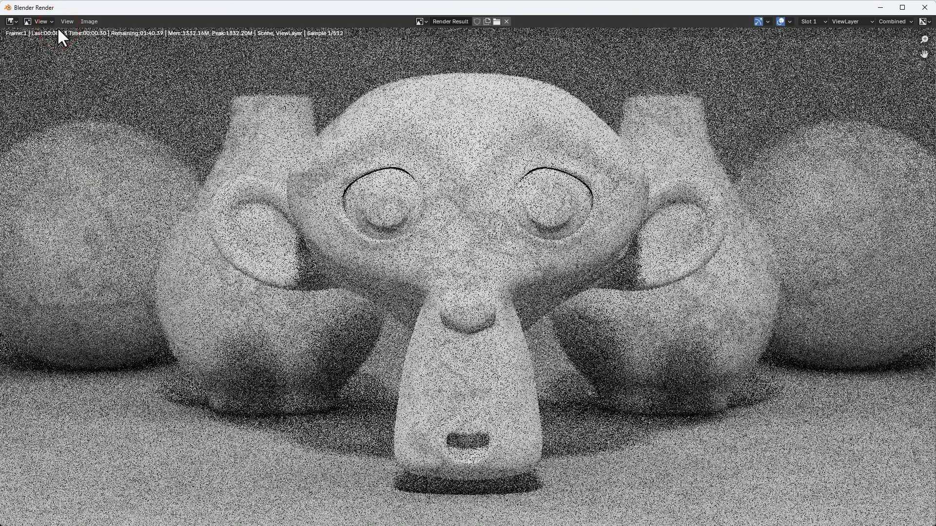